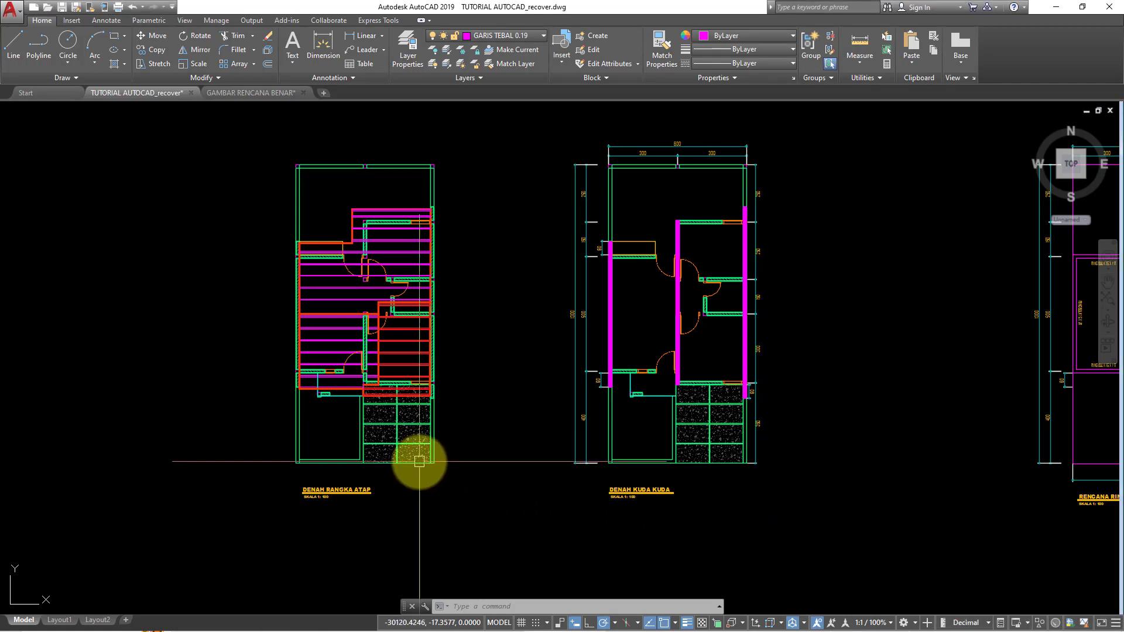
- Pan and zoom until both floor plans are in view, clearing stray selections
{"action": "mouse_move", "coordinate": [430, 464]}
{"action": "middle_mouse_down"}
{"action": "mouse_move", "coordinate": [444, 519]}
{"action": "mouse_move", "coordinate": [451, 466]}
{"action": "mouse_move", "coordinate": [494, 520]}
{"action": "mouse_move", "coordinate": [509, 469]}
{"action": "mouse_move", "coordinate": [519, 521]}
{"action": "mouse_move", "coordinate": [528, 476]}
{"action": "mouse_move", "coordinate": [484, 451]}
{"action": "middle_mouse_up"}
{"action": "scroll", "coordinate": [452, 466], "scroll_direction": "up", "scroll_amount": 2}
{"action": "scroll", "coordinate": [454, 459], "scroll_direction": "up", "scroll_amount": 2}
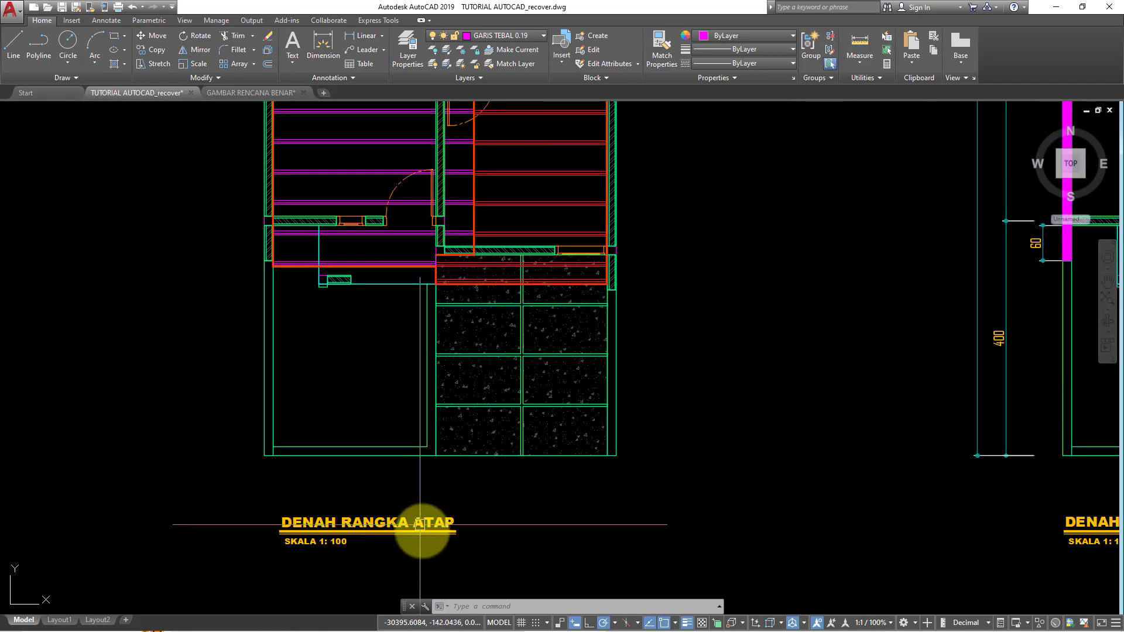
{"action": "left_click", "coordinate": [419, 547]}
{"action": "scroll", "coordinate": [702, 527], "scroll_direction": "down", "scroll_amount": 4}
{"action": "scroll", "coordinate": [740, 602], "scroll_direction": "up", "scroll_amount": 1}
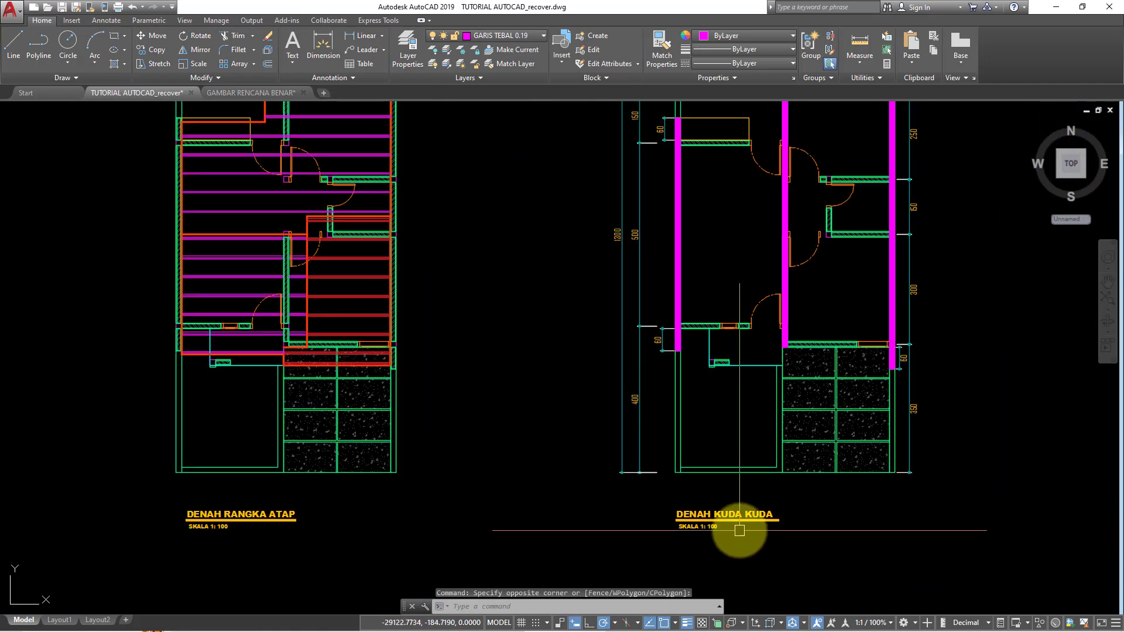
{"action": "scroll", "coordinate": [722, 524], "scroll_direction": "up", "scroll_amount": 2}
{"action": "scroll", "coordinate": [722, 524], "scroll_direction": "down", "scroll_amount": 5}
{"action": "scroll", "coordinate": [607, 494], "scroll_direction": "up", "scroll_amount": 1}
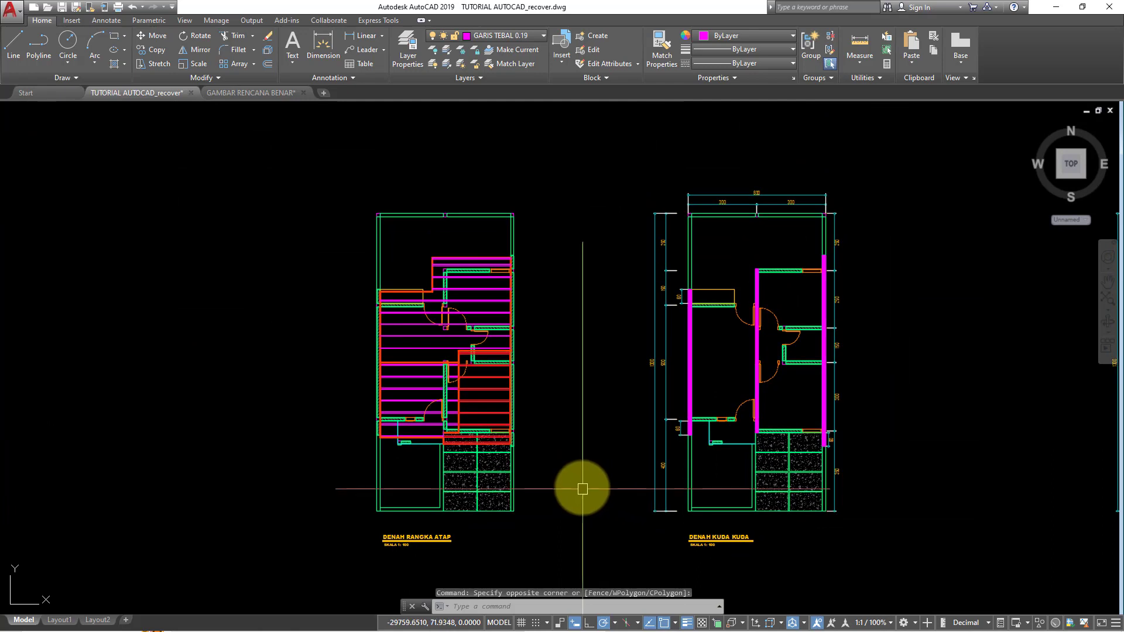
{"action": "middle_click_drag", "start_coordinate": [582, 484], "coordinate": [641, 461]}
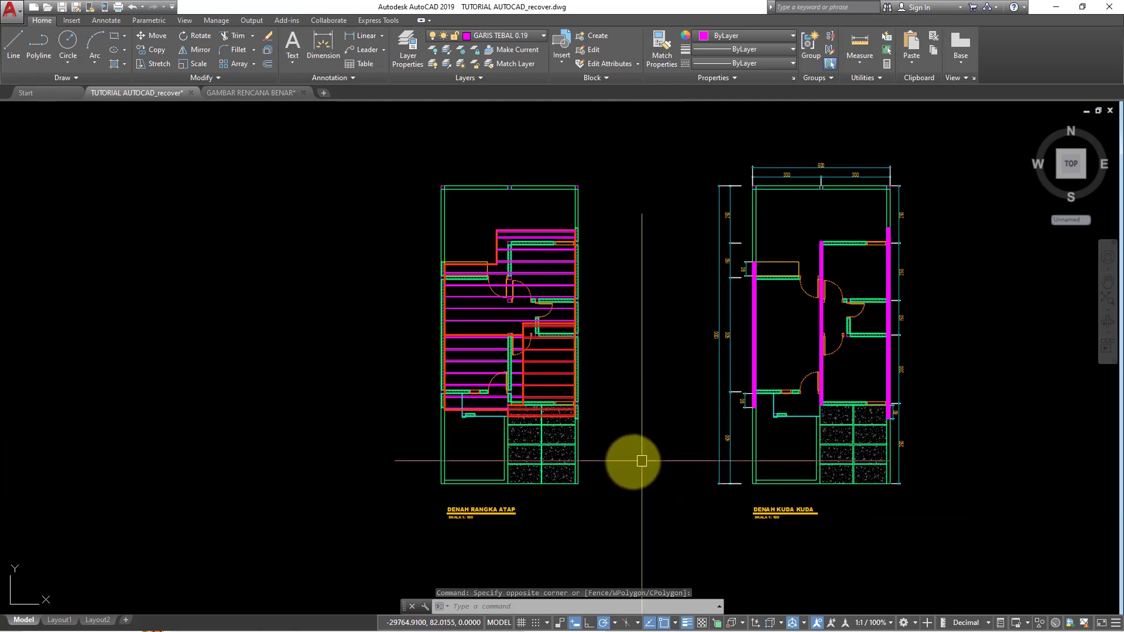
{"action": "key", "text": "Escape"}
{"action": "left_click", "coordinate": [593, 479]}
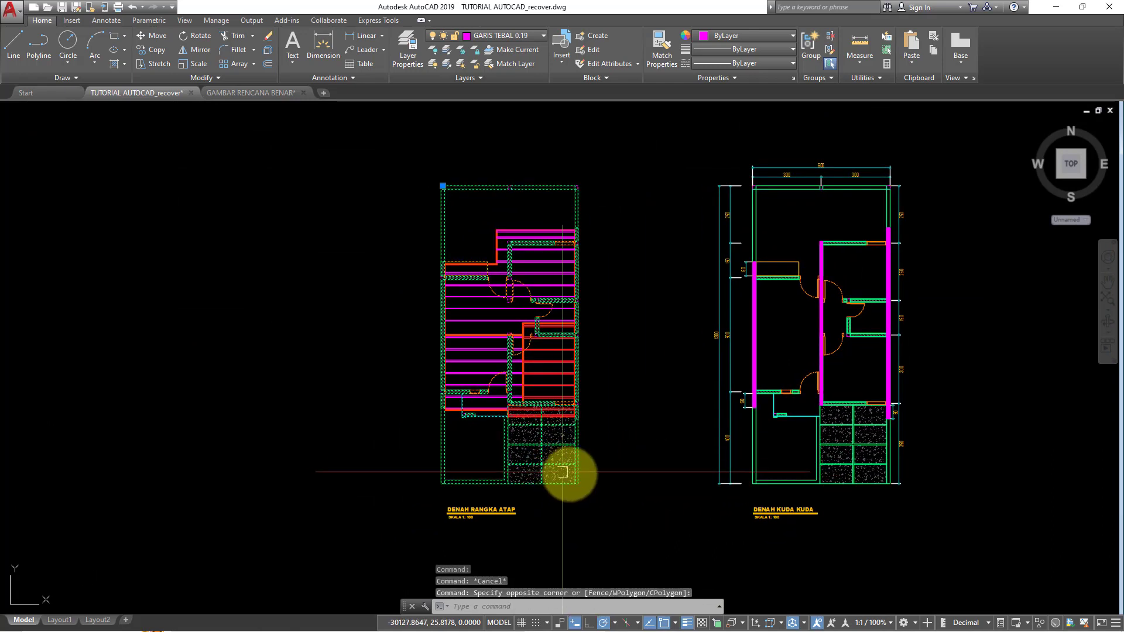
{"action": "mouse_move", "coordinate": [793, 470]}
{"action": "middle_mouse_down"}
{"action": "mouse_move", "coordinate": [664, 454]}
{"action": "mouse_move", "coordinate": [703, 431]}
{"action": "mouse_move", "coordinate": [690, 459]}
{"action": "mouse_move", "coordinate": [685, 434]}
{"action": "middle_mouse_up"}
{"action": "scroll", "coordinate": [684, 433], "scroll_direction": "up", "scroll_amount": 2}
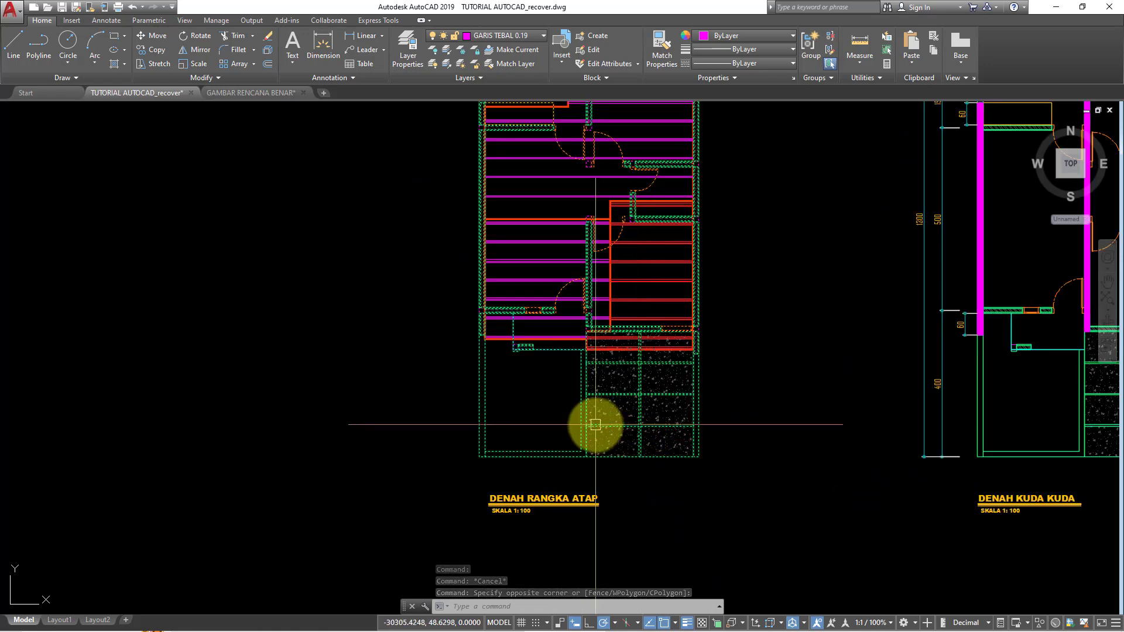
{"action": "mouse_move", "coordinate": [595, 427]}
{"action": "middle_mouse_down"}
{"action": "mouse_move", "coordinate": [512, 445]}
{"action": "mouse_move", "coordinate": [584, 493]}
{"action": "mouse_move", "coordinate": [620, 459]}
{"action": "middle_mouse_up"}
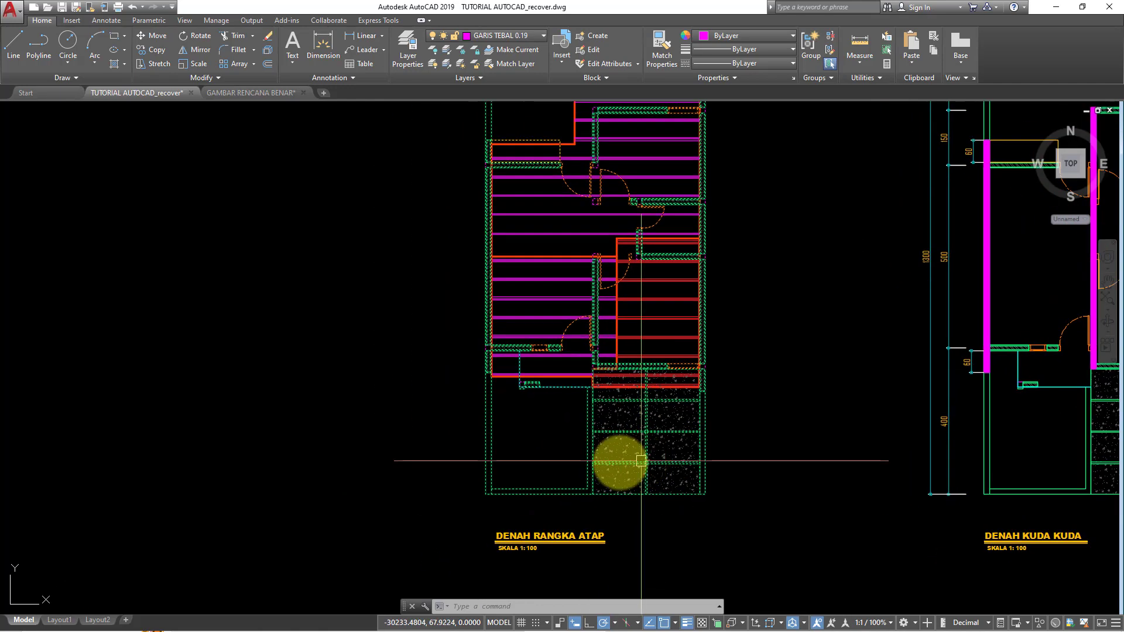
{"action": "left_click", "coordinate": [371, 321]}
{"action": "key", "text": "Escape"}
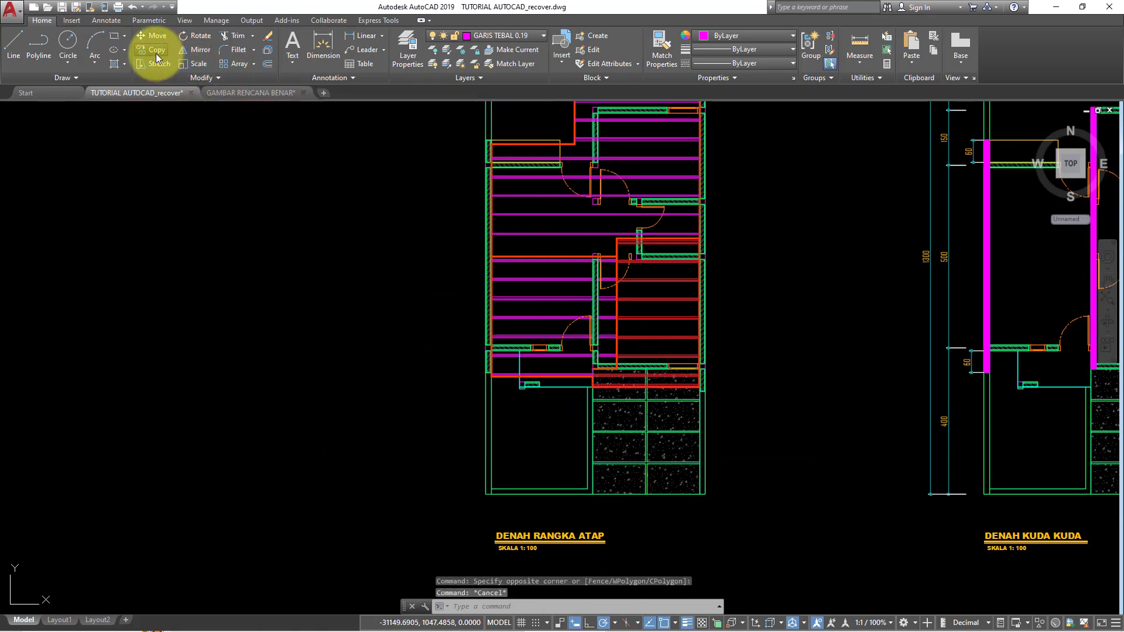
- Copy the walled floor plan from its lower corner to a spot on the left
{"action": "left_click", "coordinate": [157, 56]}
{"action": "left_click", "coordinate": [653, 466]}
{"action": "key", "text": "Return"}
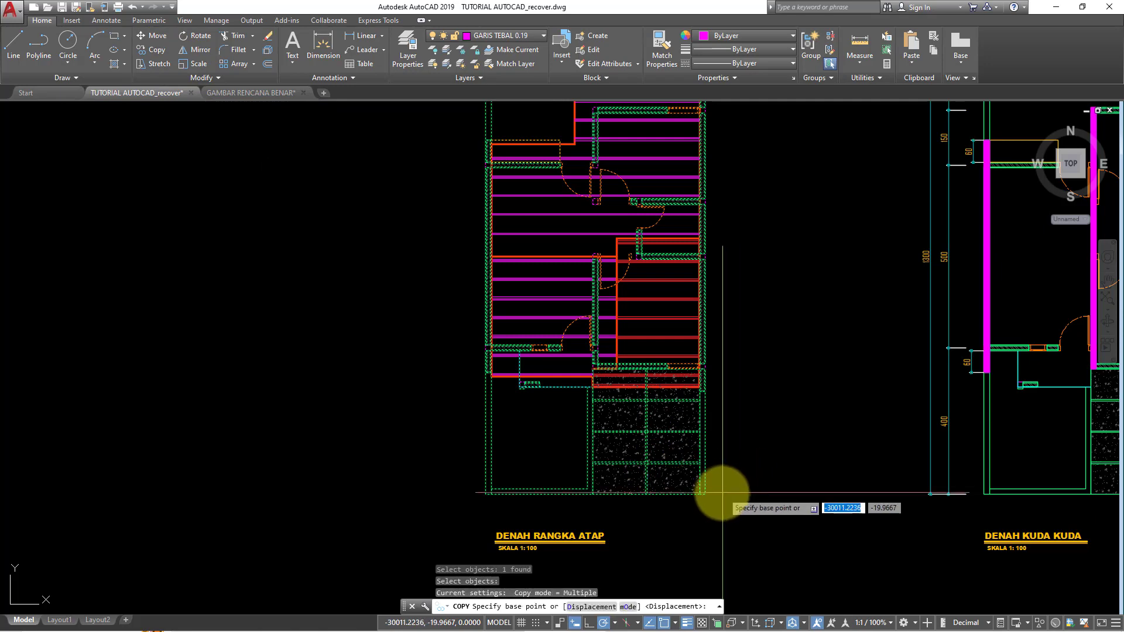
{"action": "left_click", "coordinate": [705, 494]}
{"action": "scroll", "coordinate": [777, 454], "scroll_direction": "down", "scroll_amount": 2}
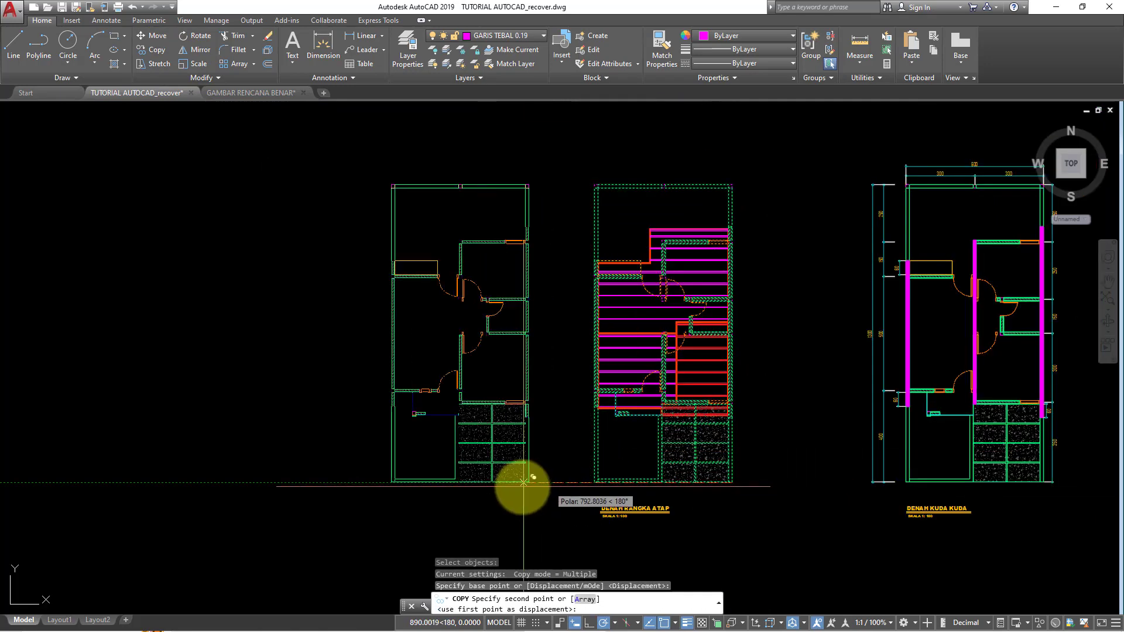
{"action": "left_click", "coordinate": [529, 483]}
{"action": "key", "text": "Escape"}
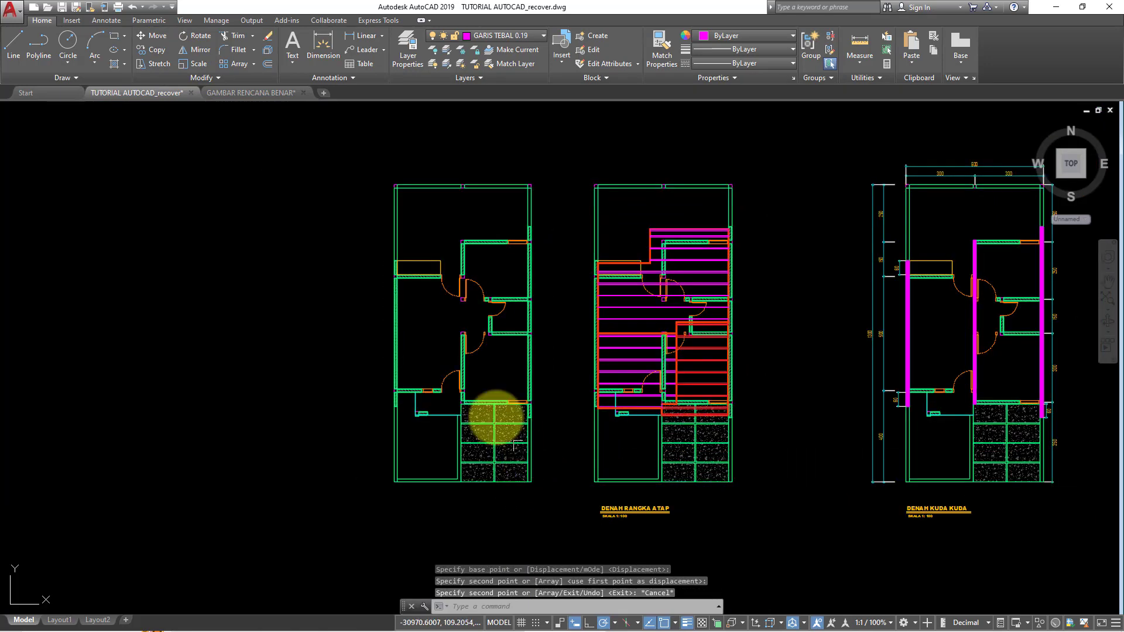
{"action": "scroll", "coordinate": [470, 394], "scroll_direction": "up", "scroll_amount": 3}
{"action": "scroll", "coordinate": [401, 432], "scroll_direction": "up", "scroll_amount": 2}
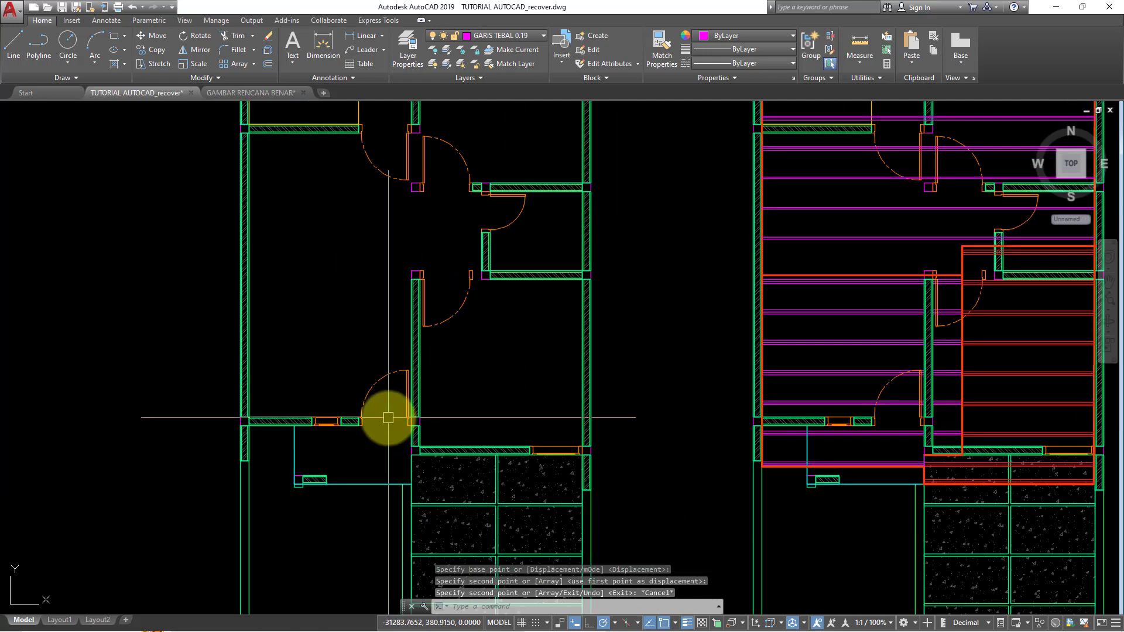
{"action": "scroll", "coordinate": [410, 434], "scroll_direction": "up", "scroll_amount": 3}
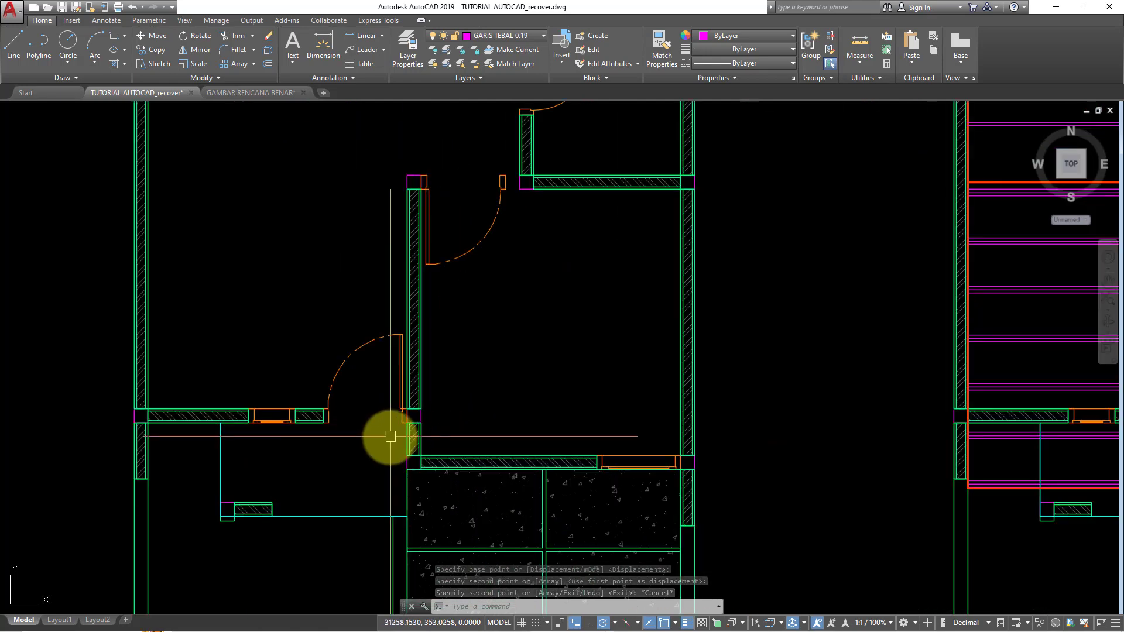
{"action": "middle_click_drag", "start_coordinate": [645, 464], "coordinate": [527, 439]}
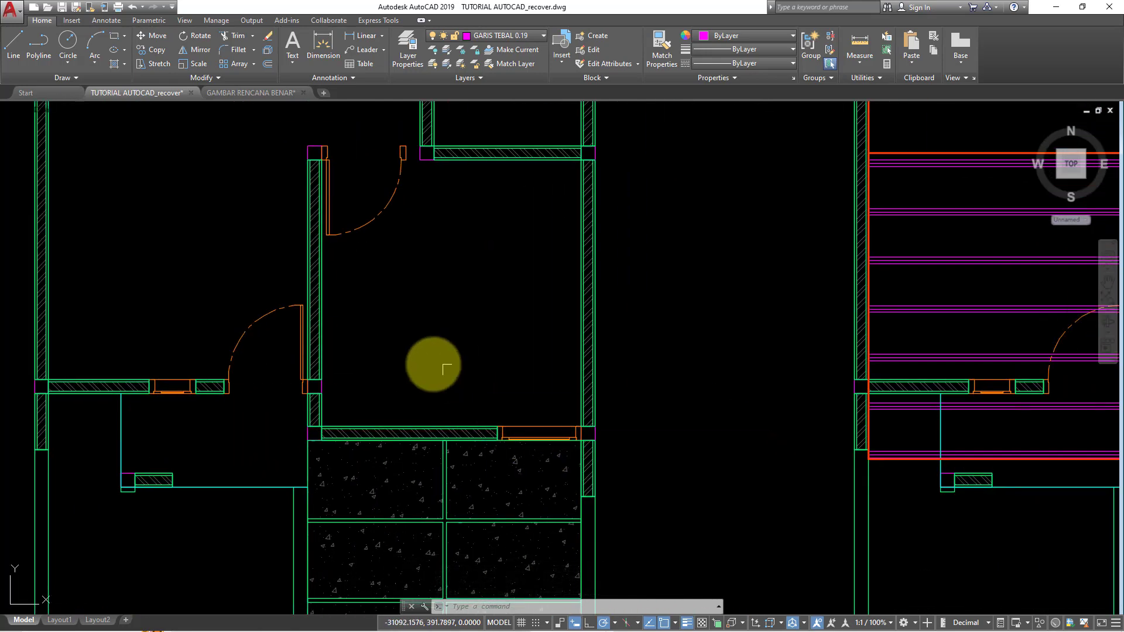
- Make TEXT DAN DIMENSI the current layer, abandoning a first polygon attempt
{"action": "left_click", "coordinate": [535, 33]}
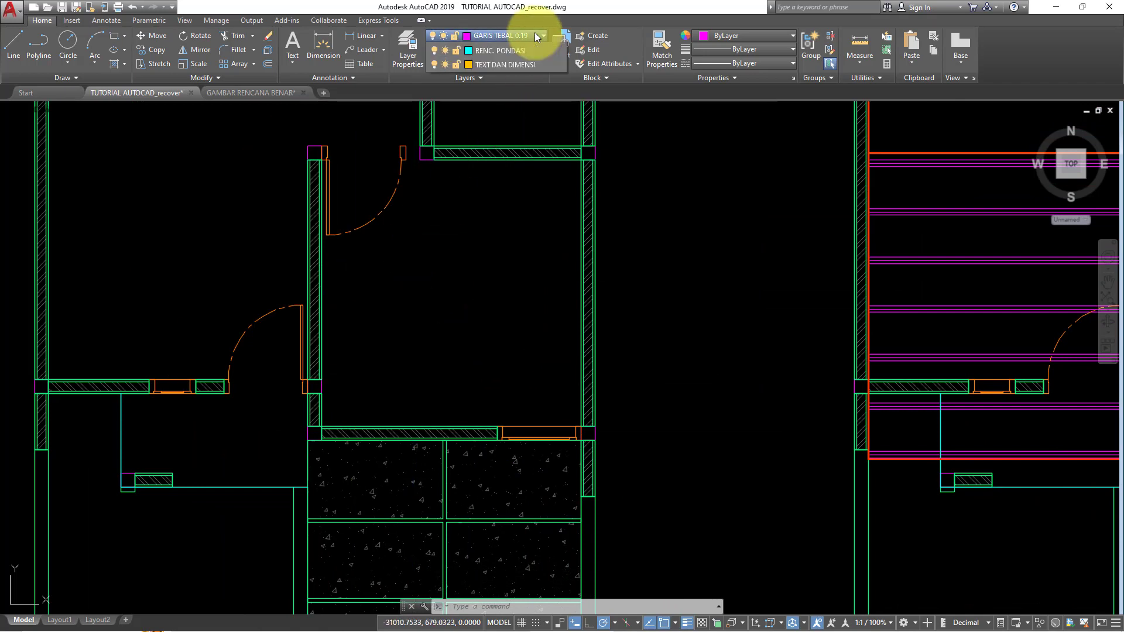
{"action": "left_click", "coordinate": [514, 233]}
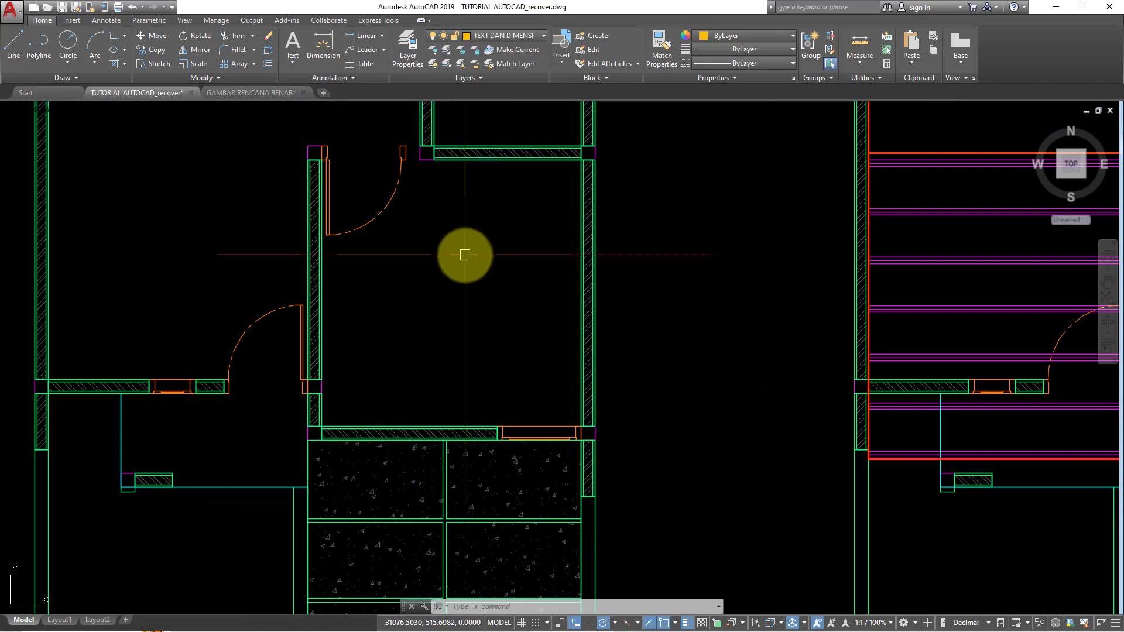
{"action": "scroll", "coordinate": [494, 406], "scroll_direction": "up", "scroll_amount": 1}
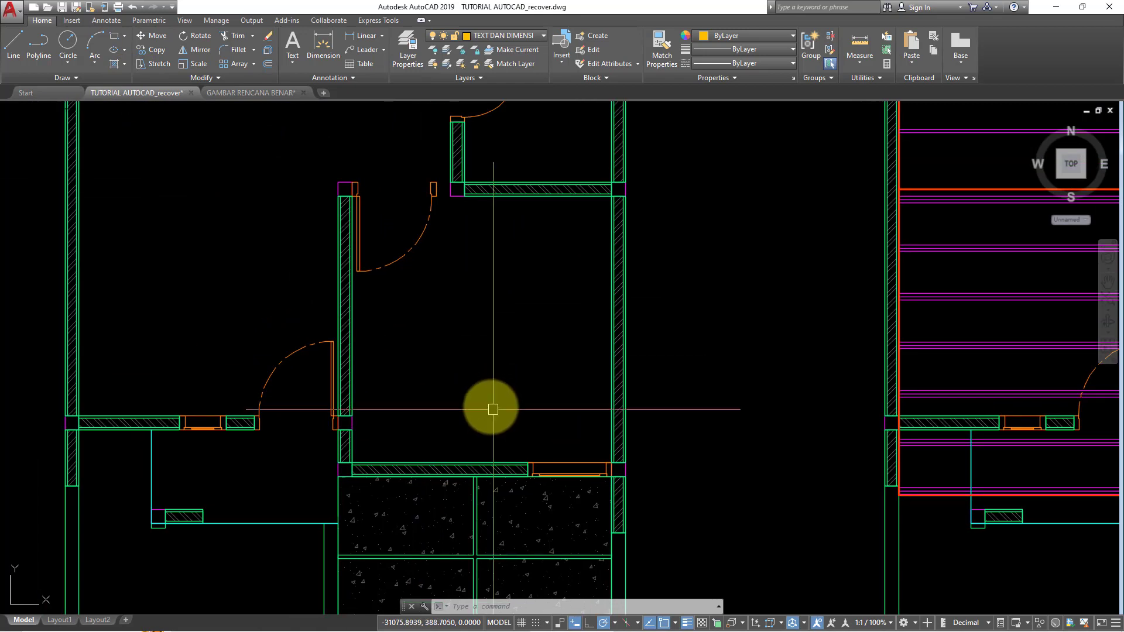
{"action": "scroll", "coordinate": [527, 410], "scroll_direction": "up", "scroll_amount": 1}
{"action": "type", "text": "POL"}
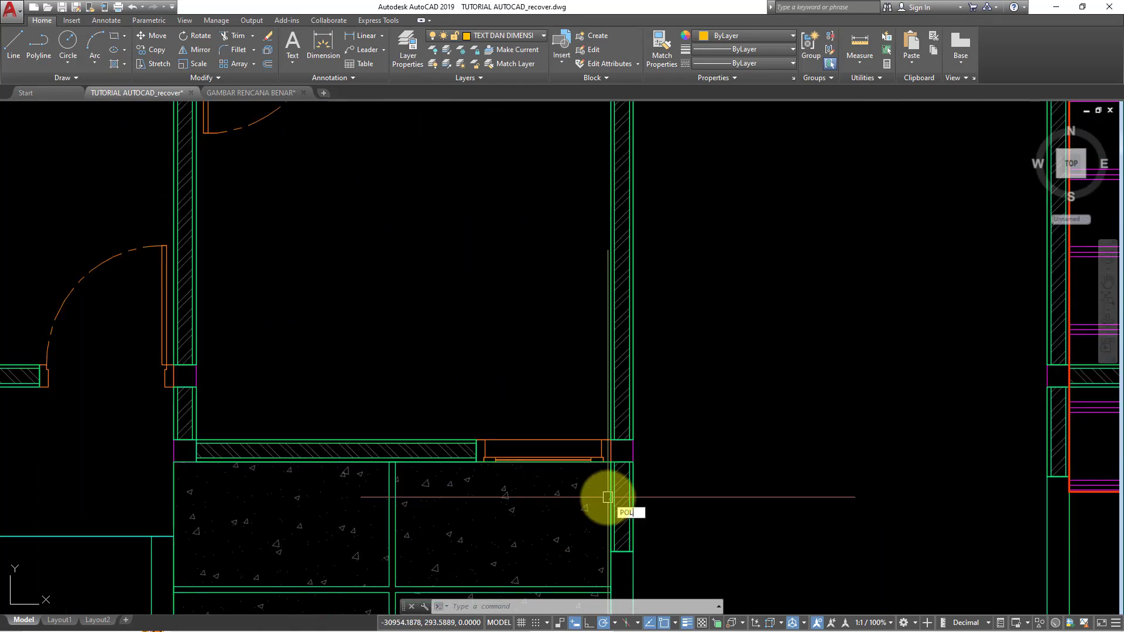
{"action": "key", "text": "Return"}
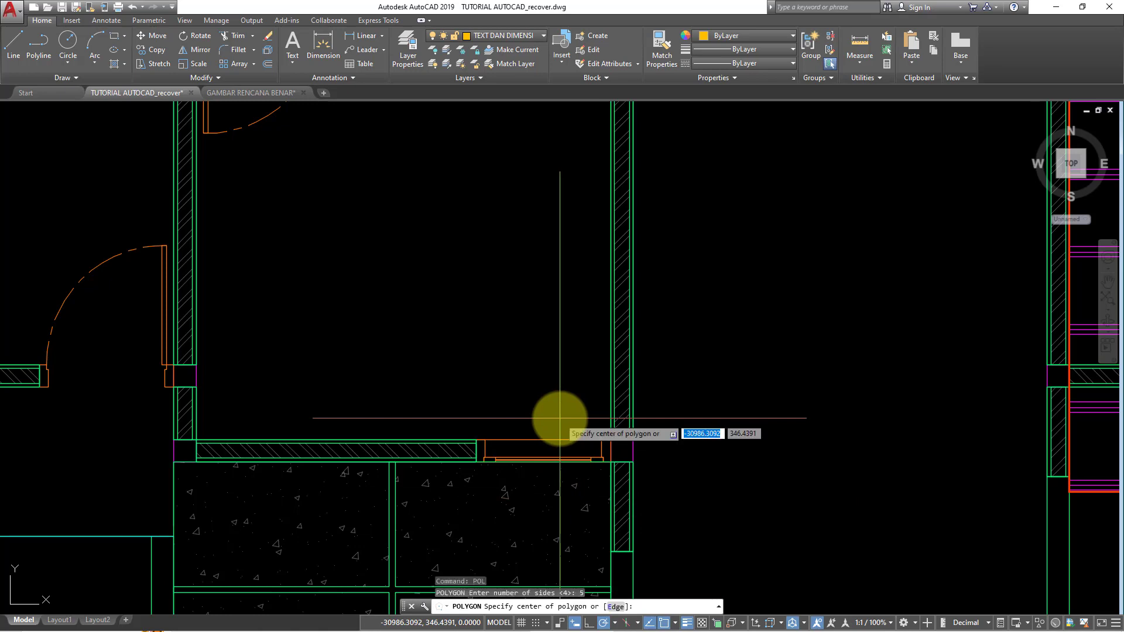
{"action": "scroll", "coordinate": [560, 418], "scroll_direction": "up", "scroll_amount": 2}
{"action": "scroll", "coordinate": [559, 418], "scroll_direction": "up", "scroll_amount": 2}
{"action": "left_click", "coordinate": [529, 429]}
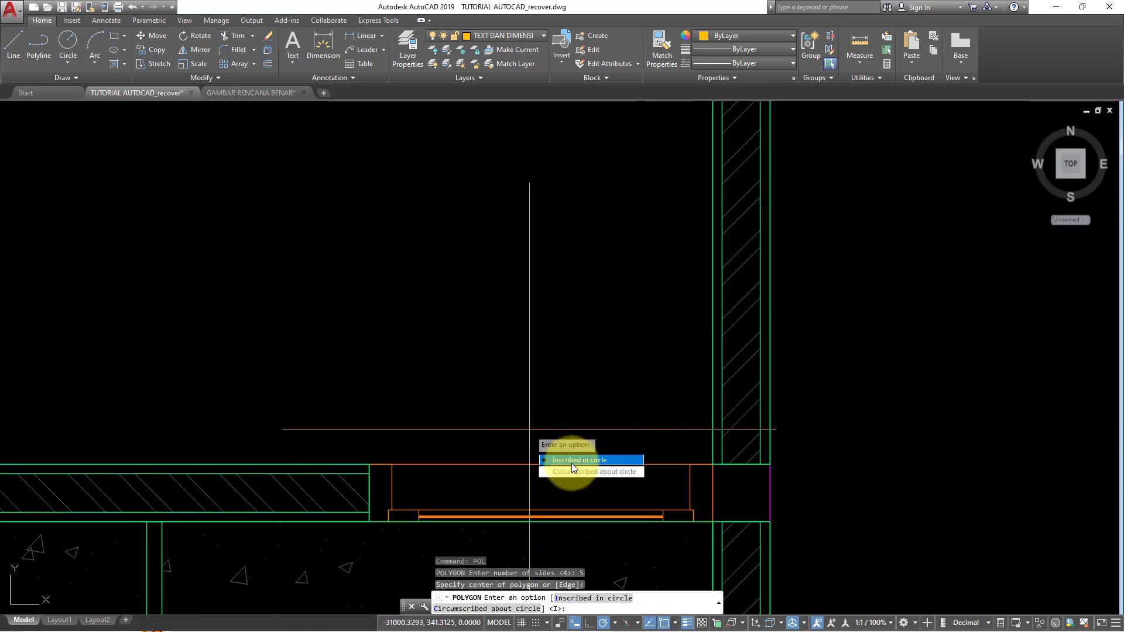
{"action": "left_click", "coordinate": [571, 462]}
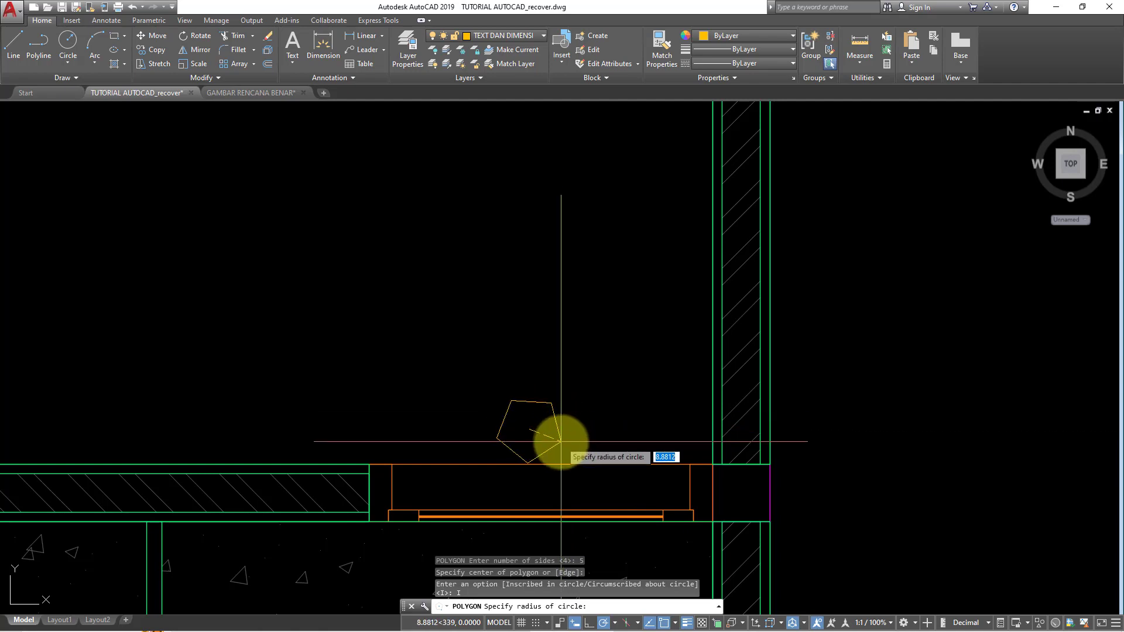
{"action": "key", "text": "Escape"}
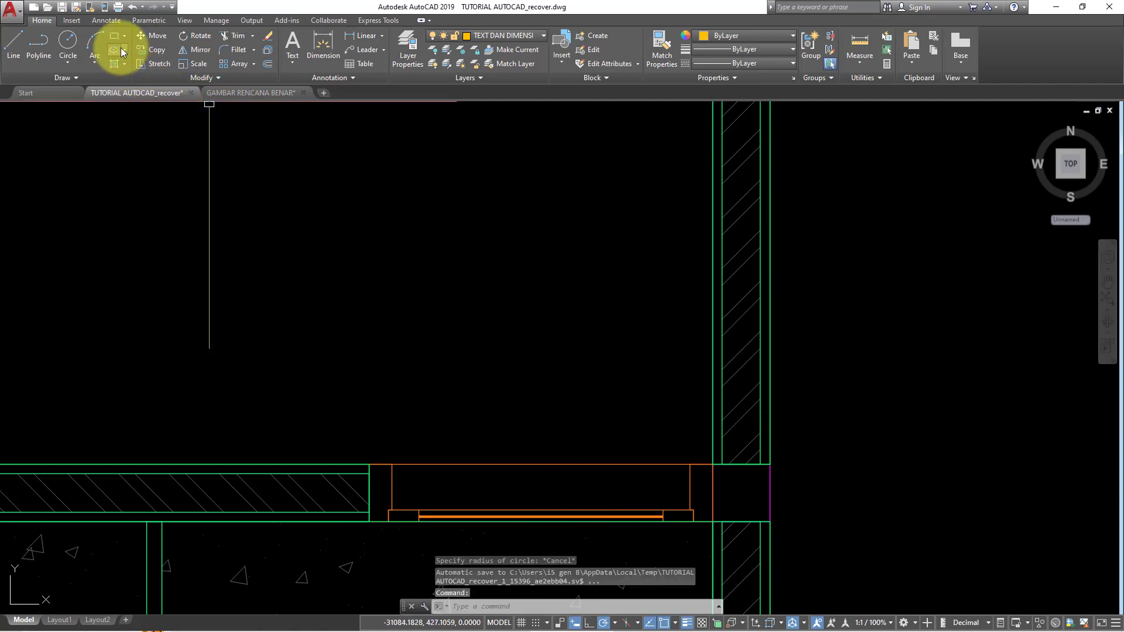
- Draw an 8-sided octagon, circumscribed about a circle, near the window
{"action": "left_click", "coordinate": [124, 37]}
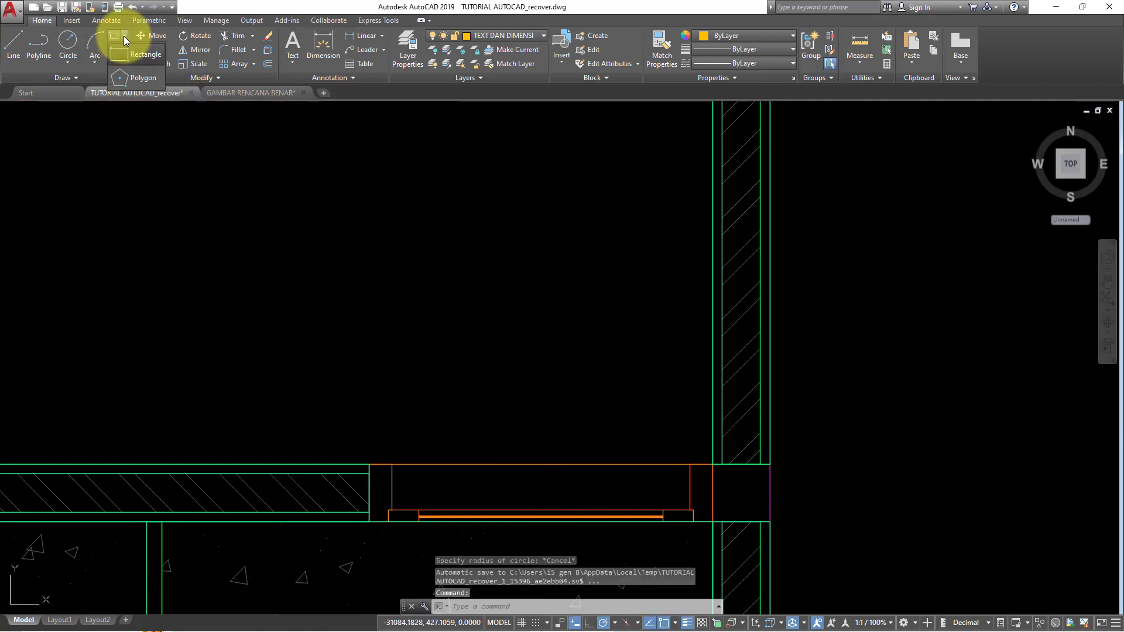
{"action": "left_click", "coordinate": [125, 76]}
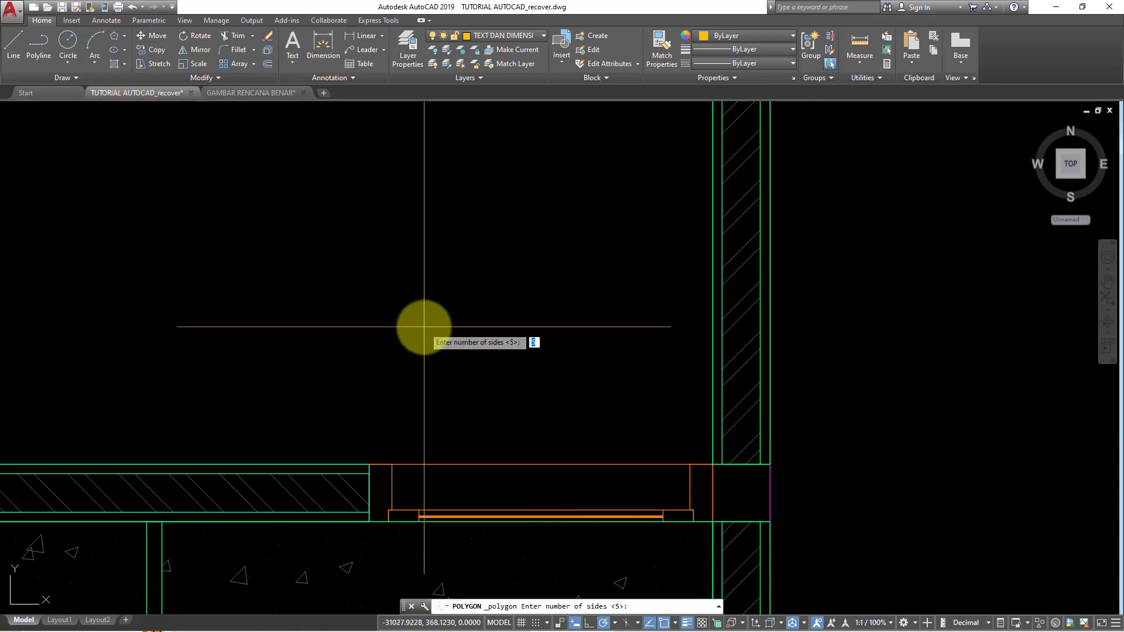
{"action": "key", "text": "Return"}
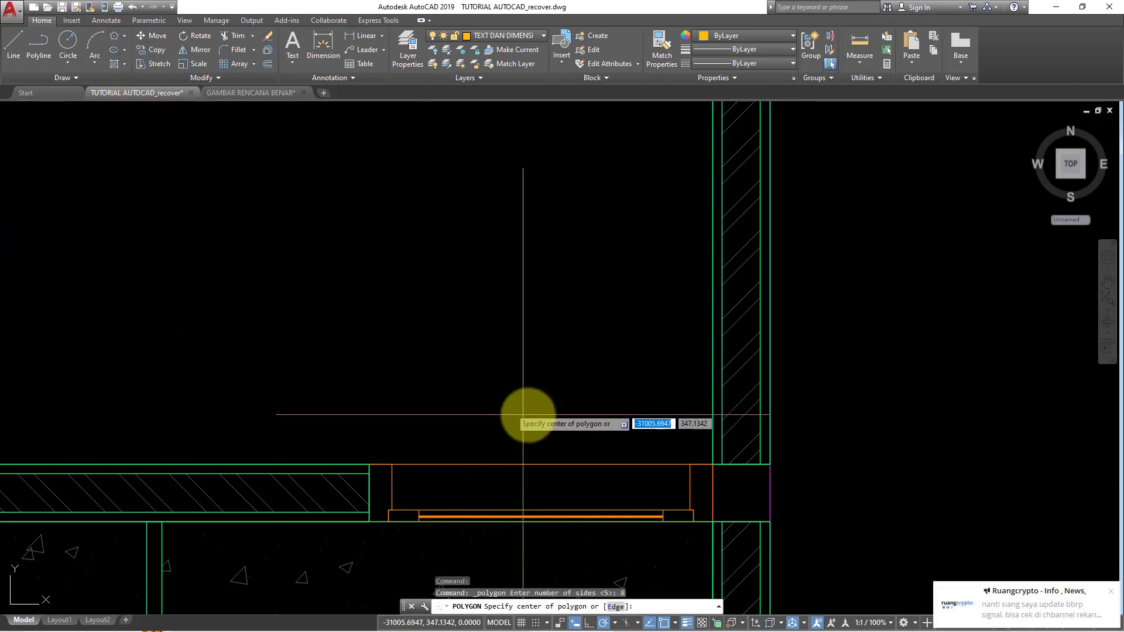
{"action": "left_click", "coordinate": [543, 414]}
{"action": "left_click", "coordinate": [582, 458]}
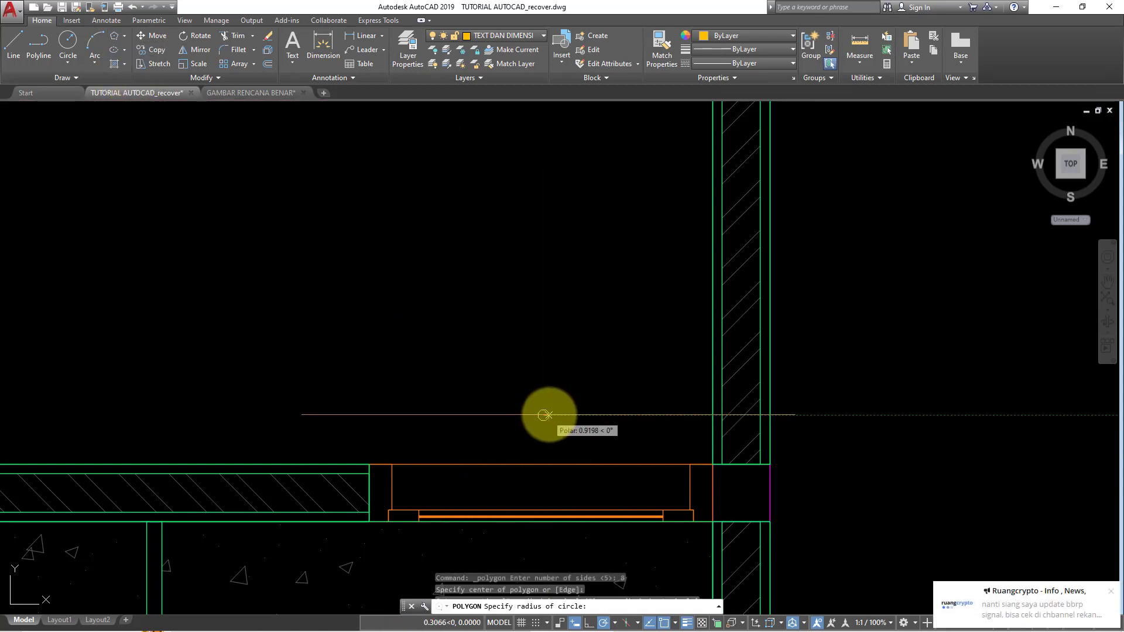
{"action": "left_click", "coordinate": [581, 415]}
{"action": "scroll", "coordinate": [602, 355], "scroll_direction": "down", "scroll_amount": 3}
{"action": "scroll", "coordinate": [603, 372], "scroll_direction": "up", "scroll_amount": 3}
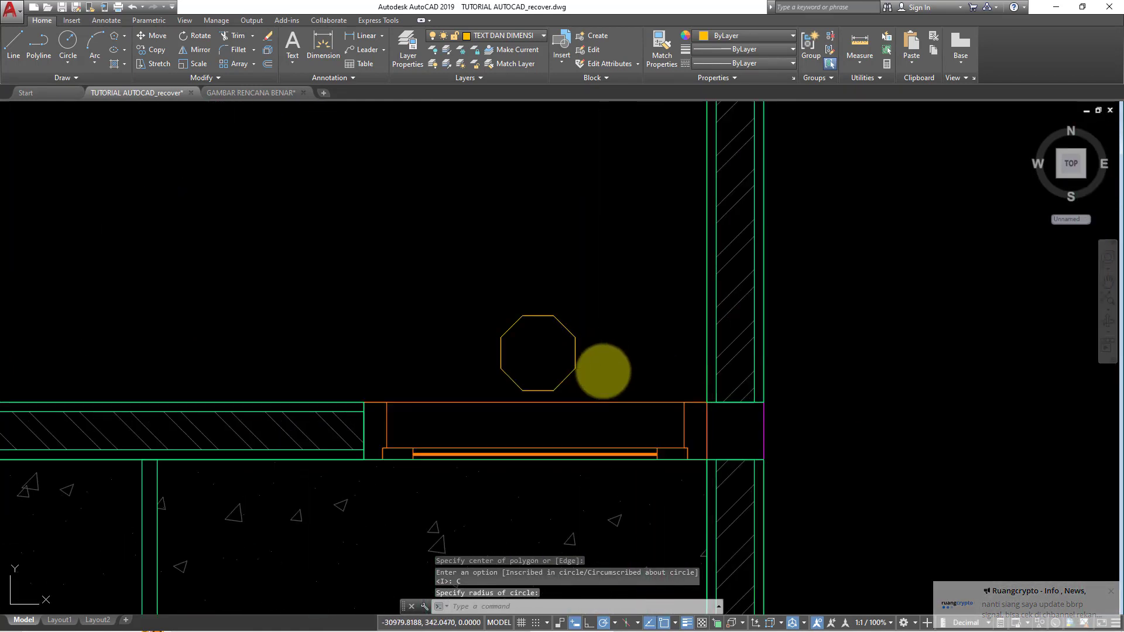
- Move the octagon just above the window frame
{"action": "left_click", "coordinate": [542, 346]}
{"action": "left_click", "coordinate": [571, 363]}
{"action": "type", "text": "m"}
{"action": "key", "text": "Return"}
{"action": "left_click", "coordinate": [634, 375]}
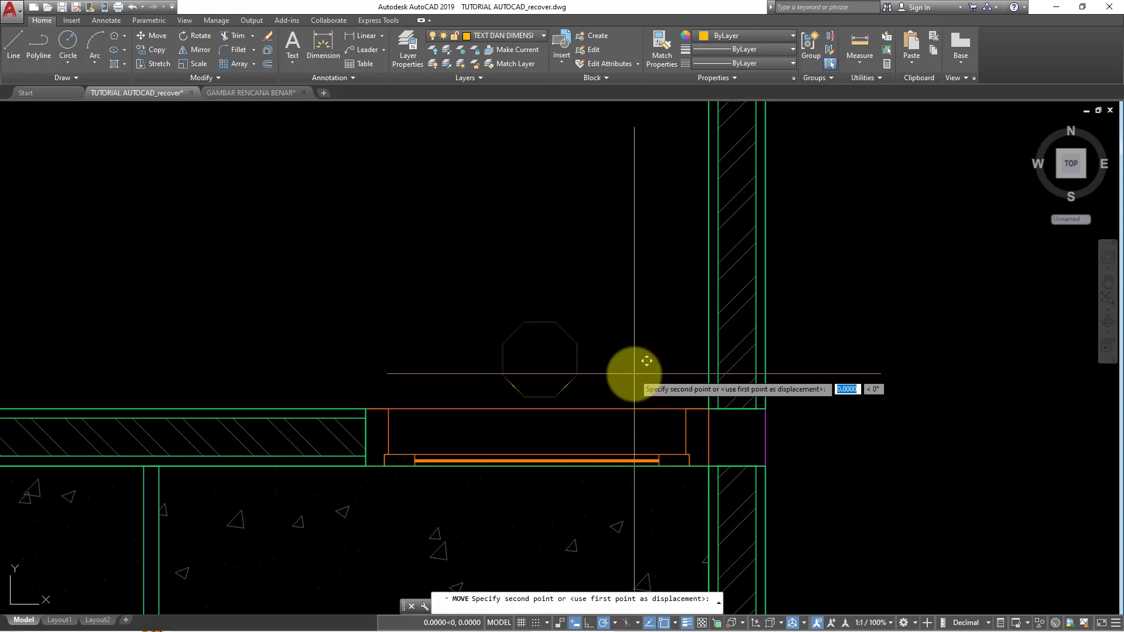
{"action": "left_click", "coordinate": [634, 365]}
{"action": "scroll", "coordinate": [614, 351], "scroll_direction": "up", "scroll_amount": 2}
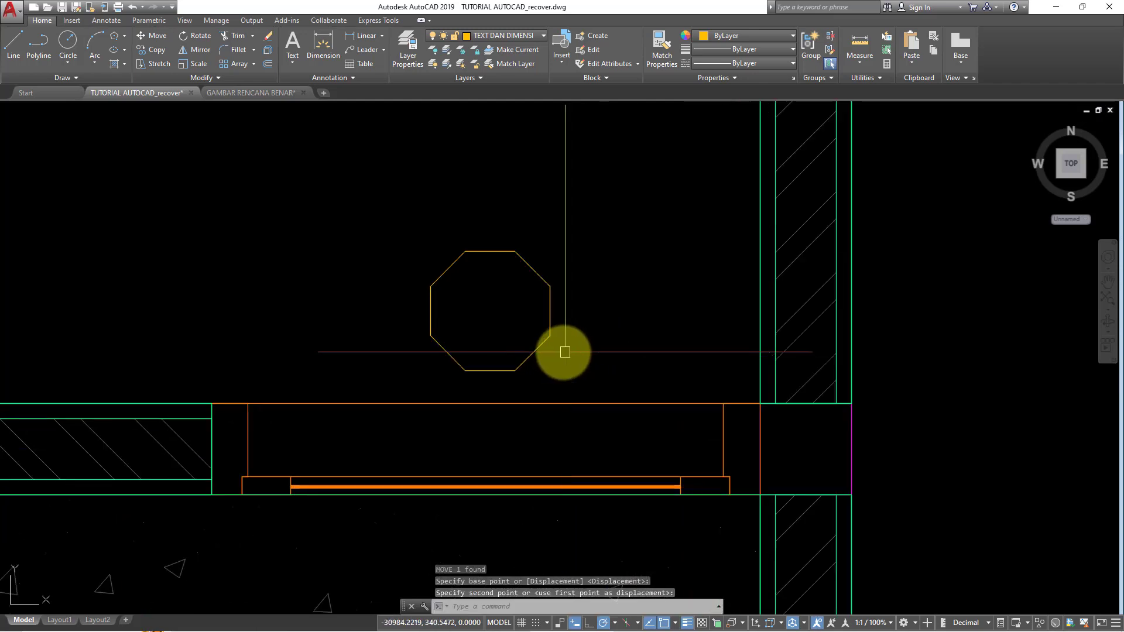
{"action": "left_click", "coordinate": [539, 346]}
{"action": "key", "text": "Escape"}
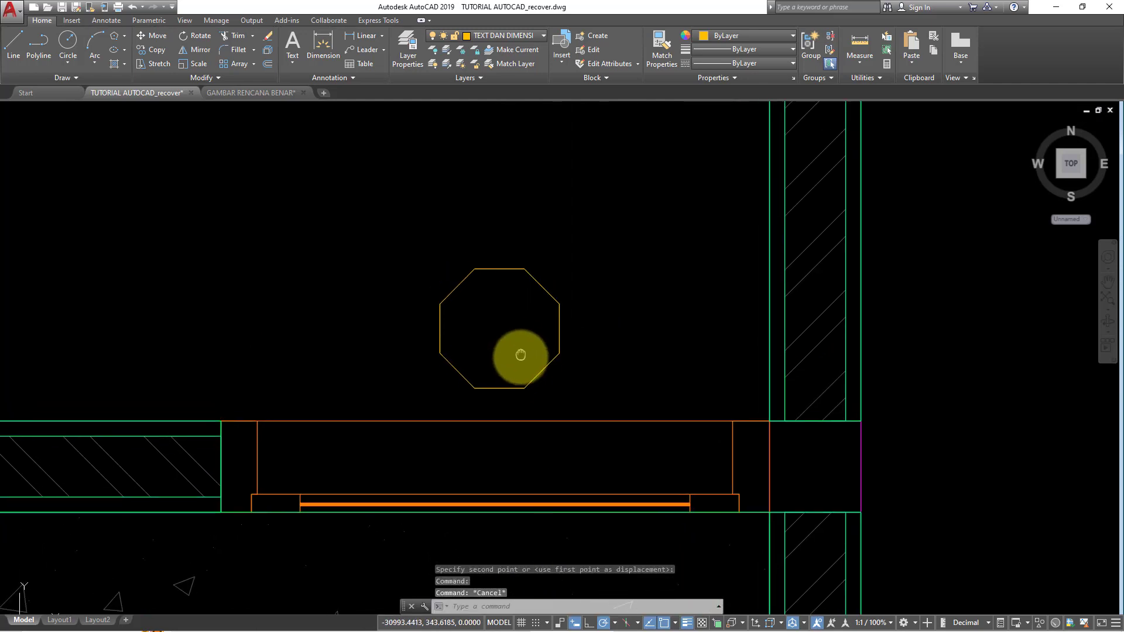
{"action": "scroll", "coordinate": [519, 356], "scroll_direction": "up", "scroll_amount": 2}
- Offset the octagon by a small distance to give it a double outline
{"action": "key", "text": "Return"}
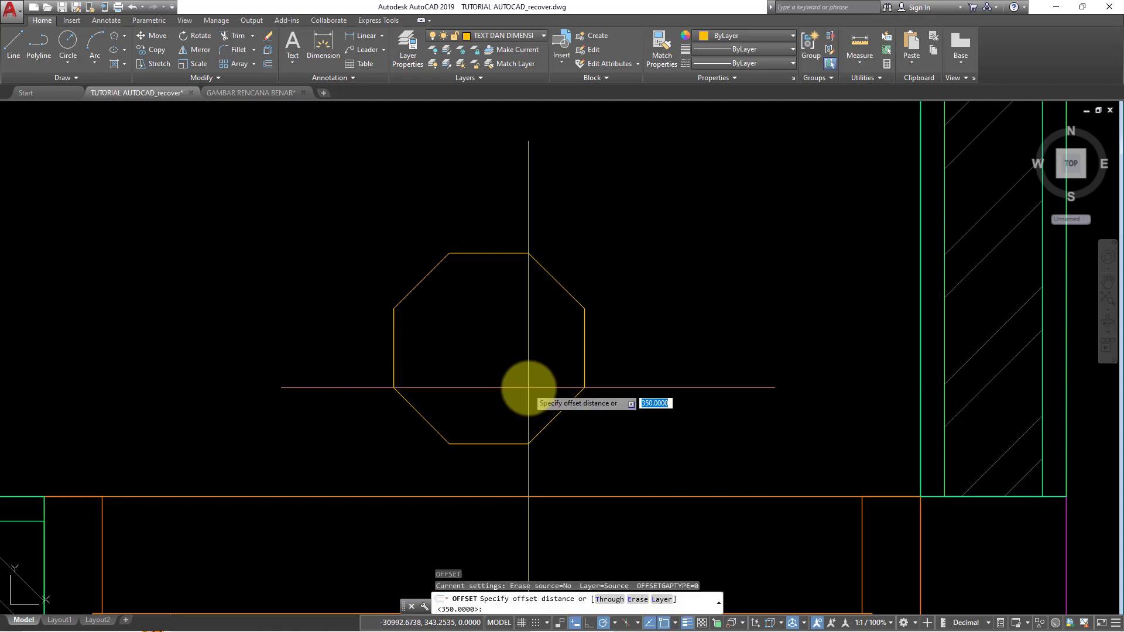
{"action": "key", "text": "Return"}
{"action": "left_click", "coordinate": [498, 253]}
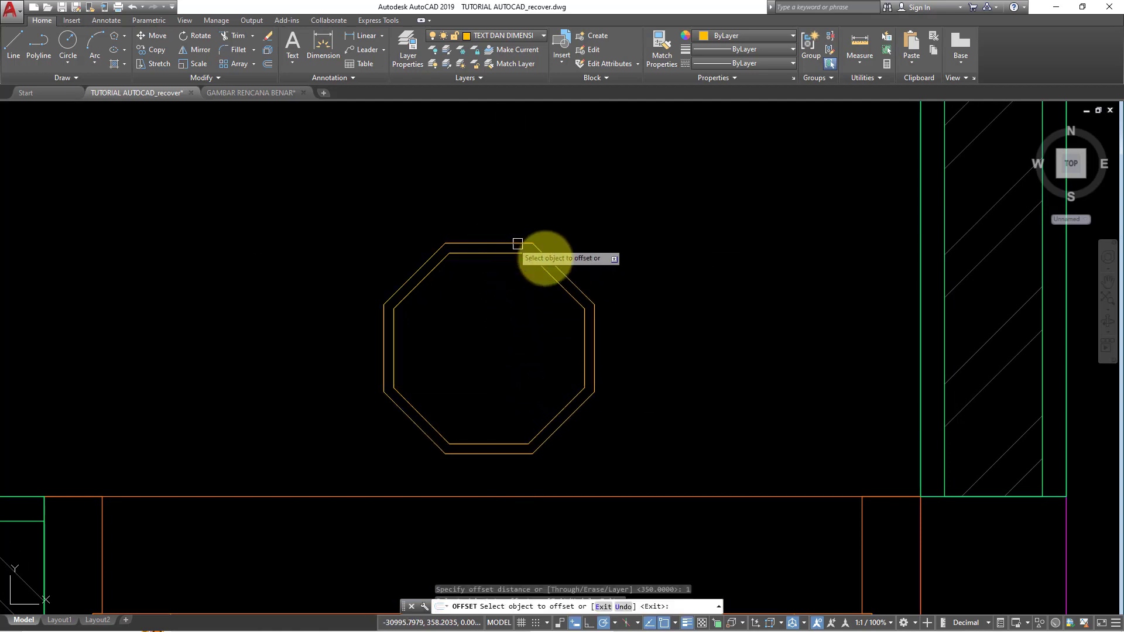
{"action": "key", "text": "Escape"}
{"action": "scroll", "coordinate": [644, 361], "scroll_direction": "down", "scroll_amount": 3}
{"action": "scroll", "coordinate": [647, 381], "scroll_direction": "down", "scroll_amount": 2}
{"action": "scroll", "coordinate": [627, 395], "scroll_direction": "down", "scroll_amount": 2}
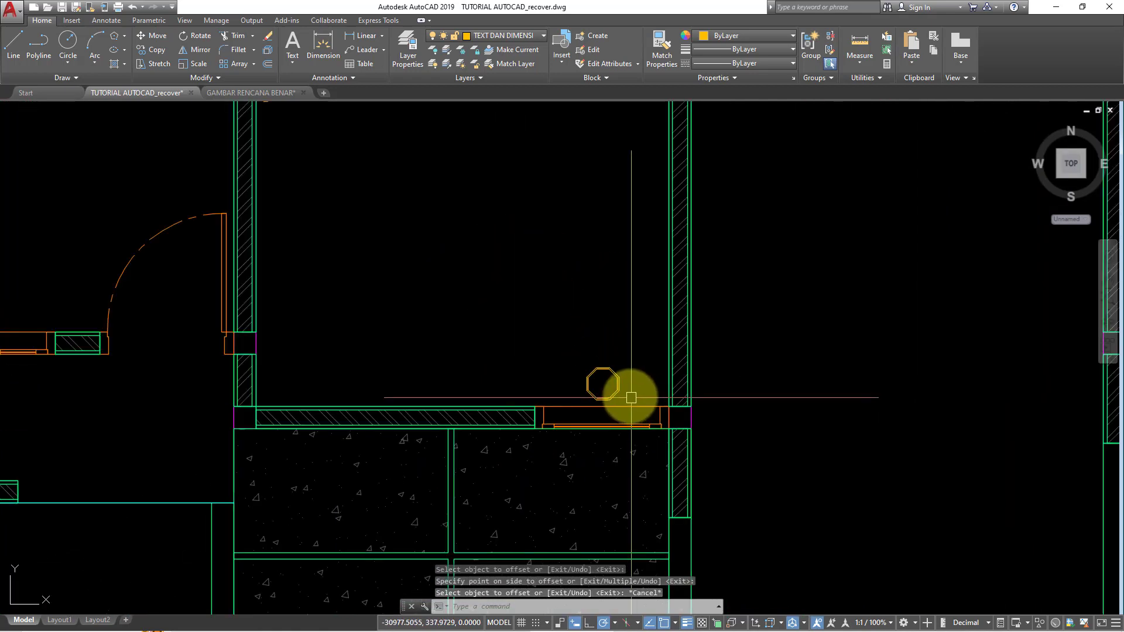
{"action": "scroll", "coordinate": [614, 381], "scroll_direction": "up", "scroll_amount": 4}
{"action": "scroll", "coordinate": [607, 369], "scroll_direction": "up", "scroll_amount": 2}
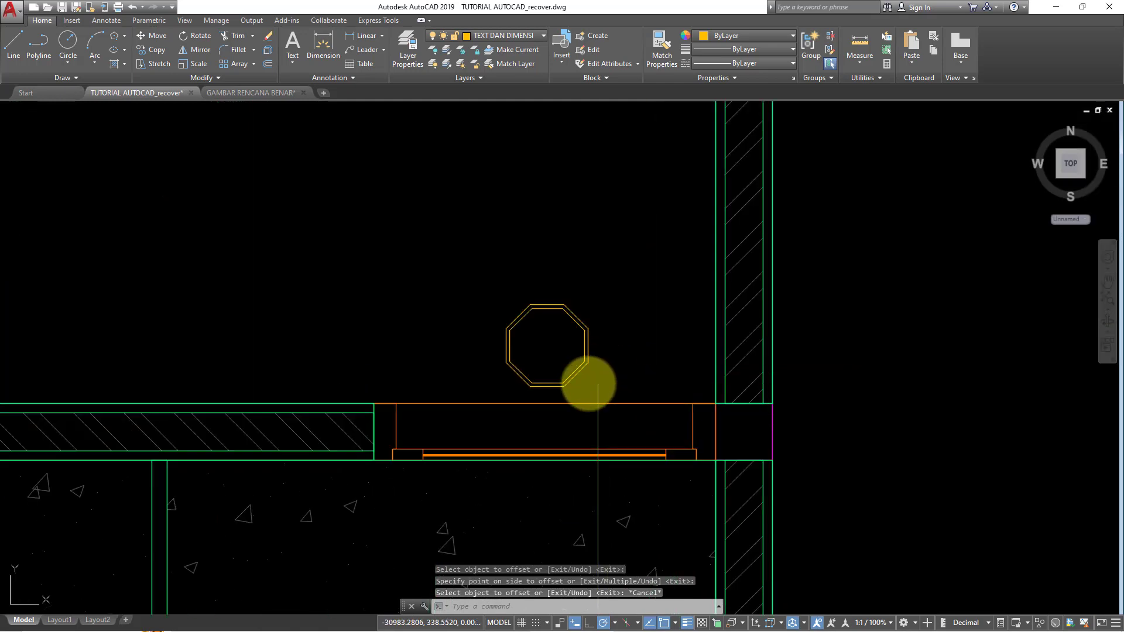
- Write the label 'J1' as multiline text beside the octagon
{"action": "left_click", "coordinate": [290, 58]}
{"action": "left_click", "coordinate": [306, 86]}
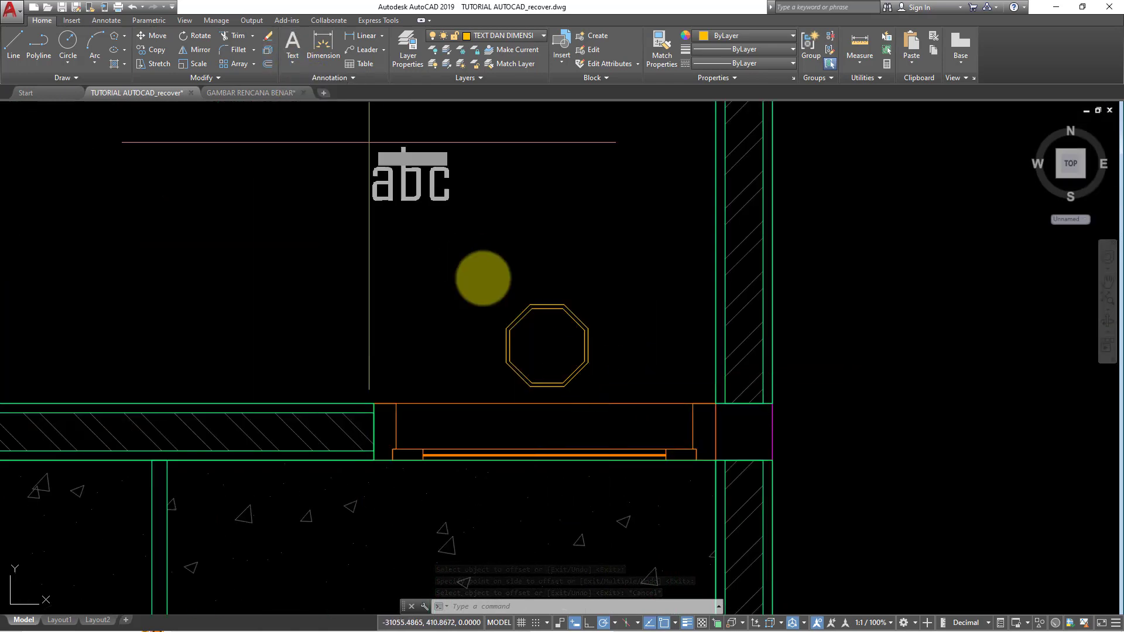
{"action": "scroll", "coordinate": [515, 317], "scroll_direction": "up", "scroll_amount": 3}
{"action": "left_click", "coordinate": [537, 314]}
{"action": "left_click", "coordinate": [614, 388]}
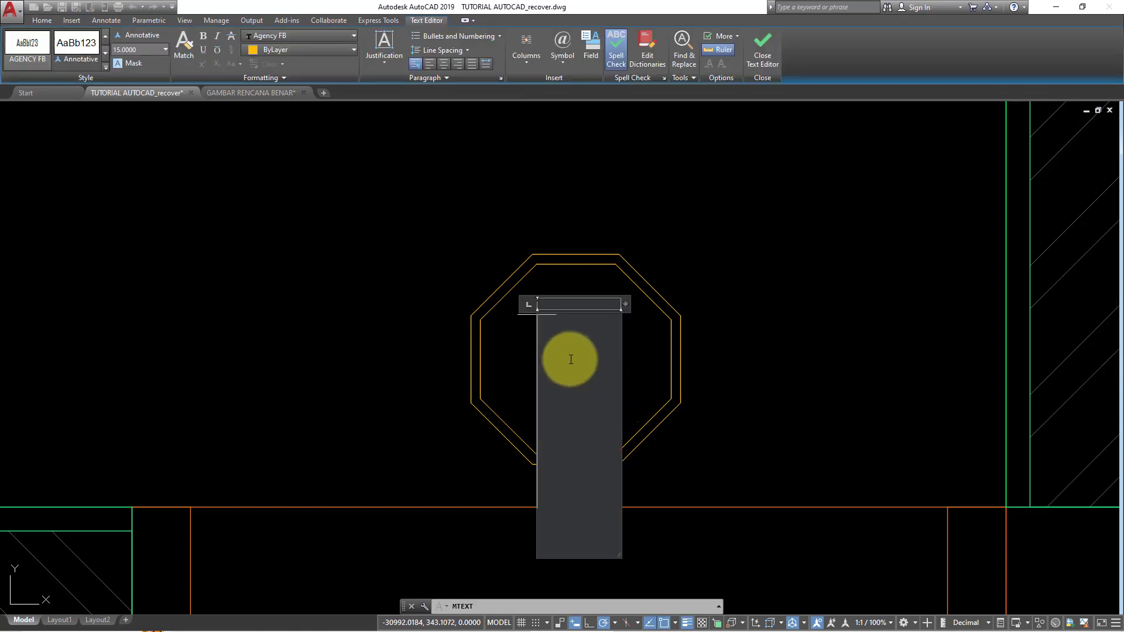
{"action": "scroll", "coordinate": [570, 360], "scroll_direction": "down", "scroll_amount": 2}
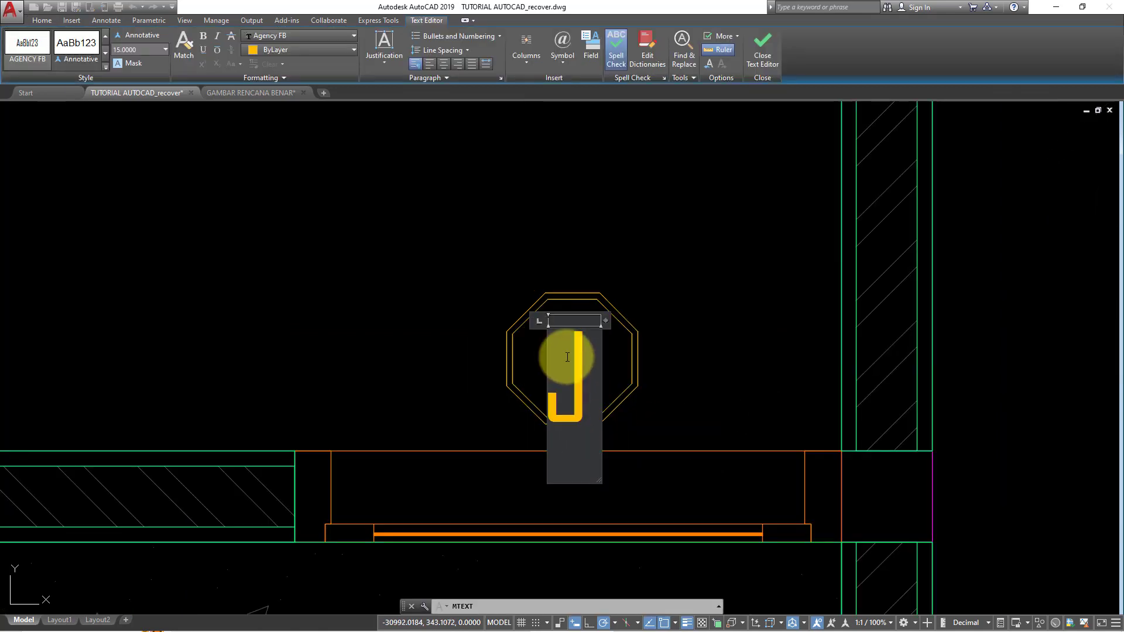
{"action": "left_click", "coordinate": [412, 349]}
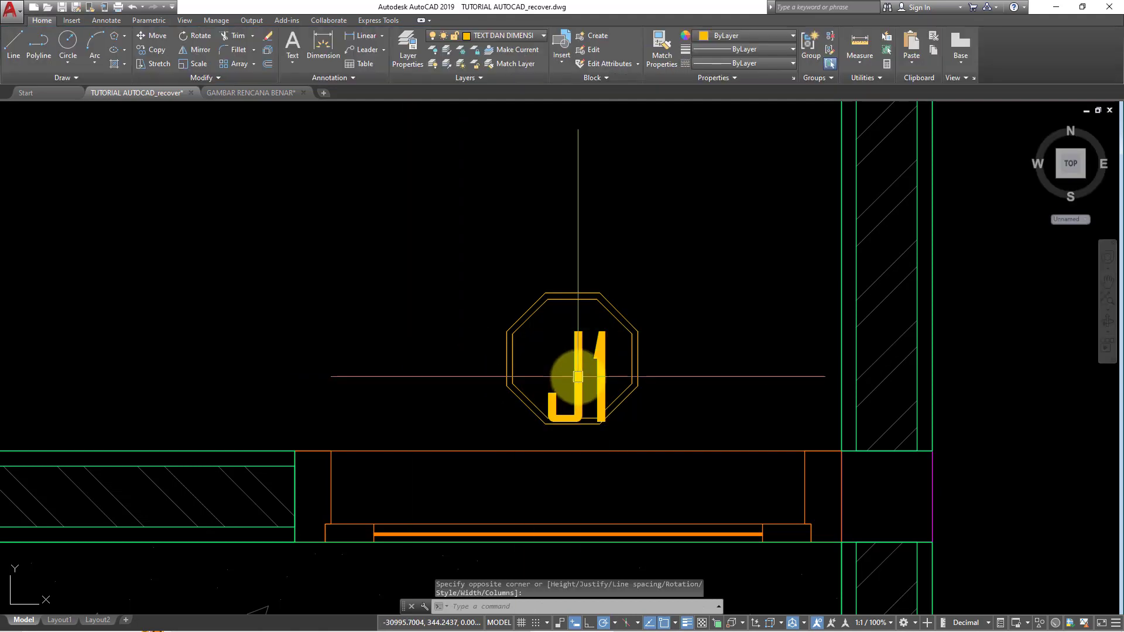
- Move the J1 text into the centre of the octagon
{"action": "left_click", "coordinate": [579, 377]}
{"action": "type", "text": "m"}
{"action": "key", "text": "Return"}
{"action": "left_click", "coordinate": [727, 390]}
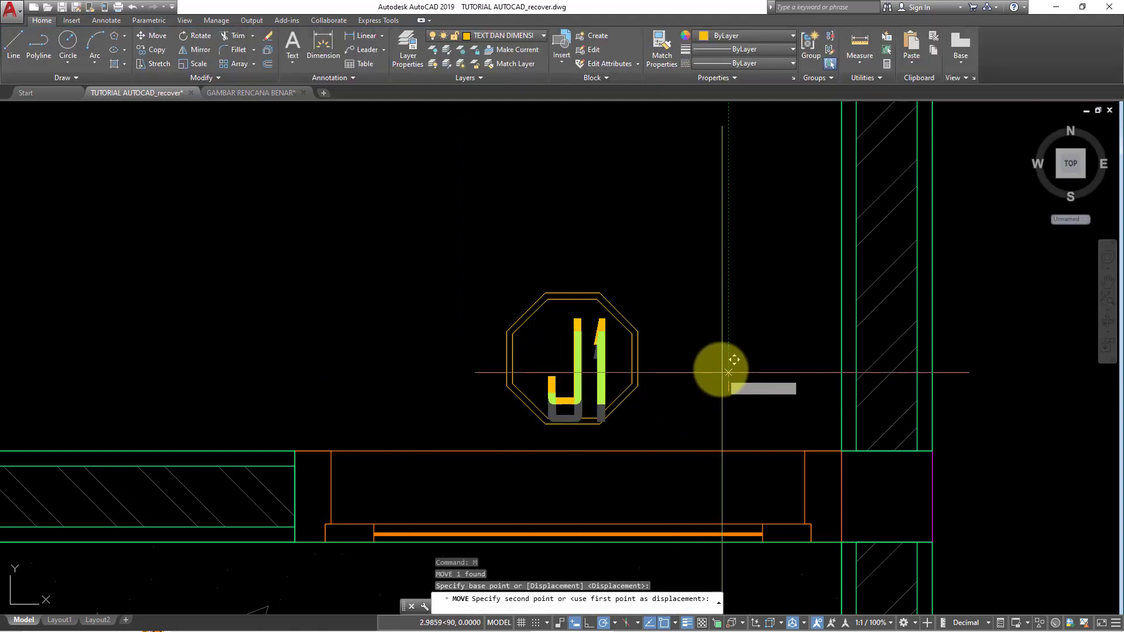
{"action": "left_click", "coordinate": [717, 366]}
{"action": "scroll", "coordinate": [713, 381], "scroll_direction": "down", "scroll_amount": 3}
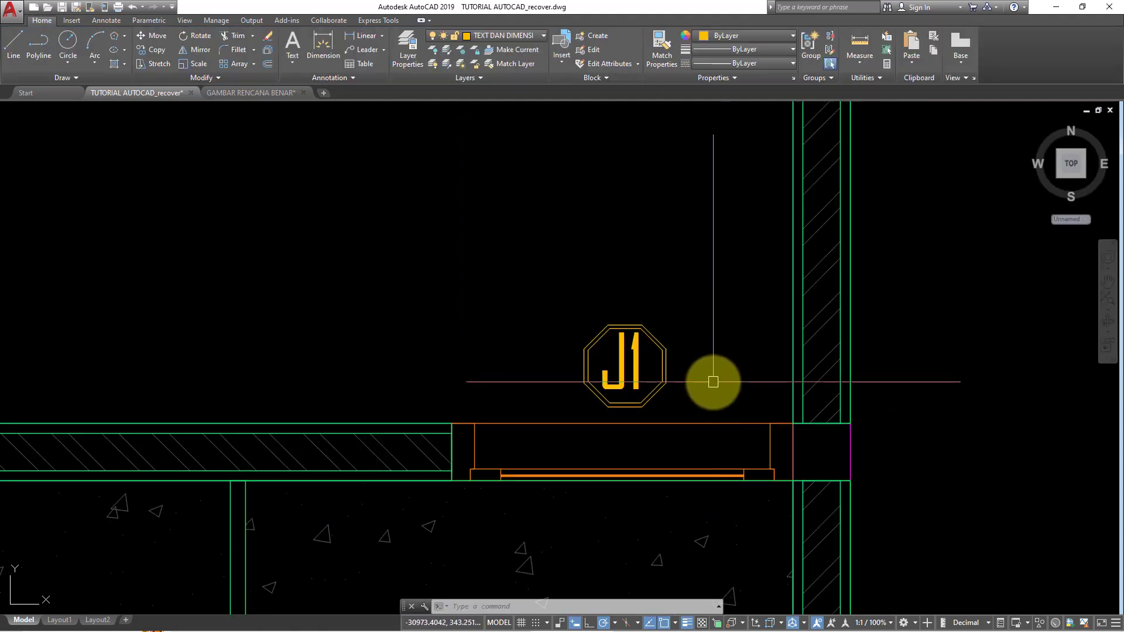
{"action": "scroll", "coordinate": [713, 396], "scroll_direction": "down", "scroll_amount": 1}
{"action": "scroll", "coordinate": [662, 383], "scroll_direction": "up", "scroll_amount": 4}
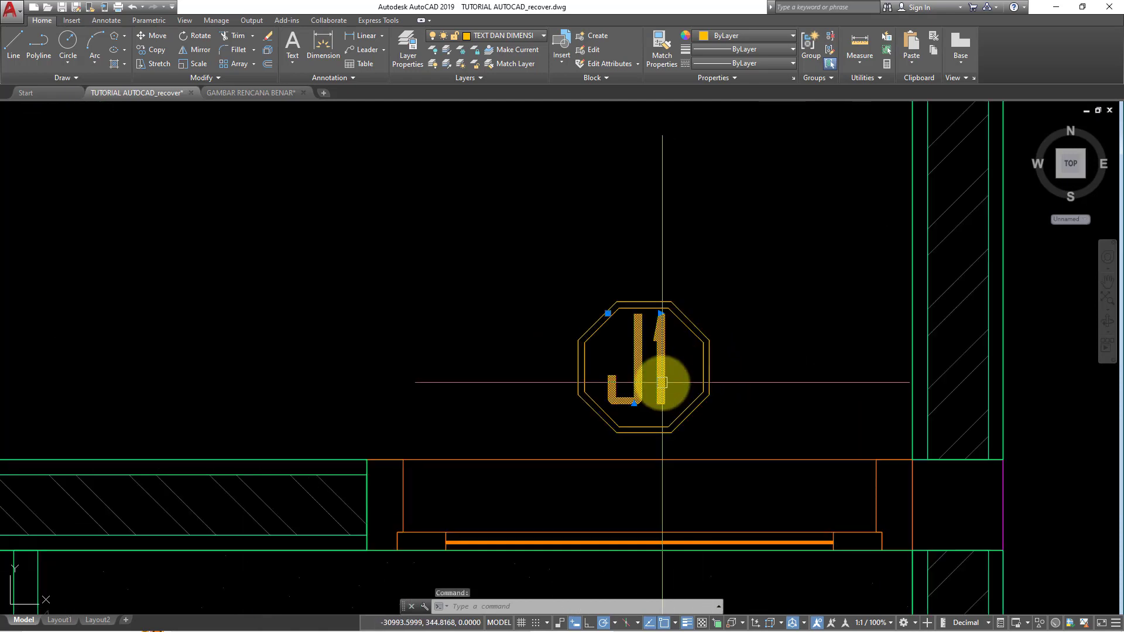
- Reduce the J1 text height to 13 in the Properties palette
{"action": "type", "text": "ch"}
{"action": "key", "text": "Return"}
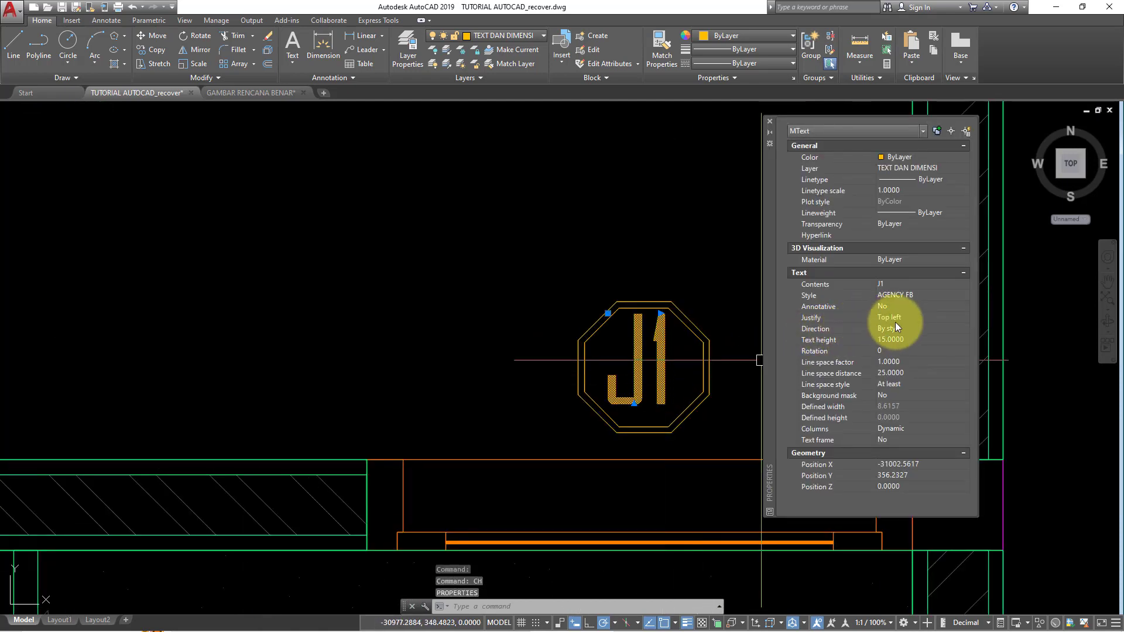
{"action": "left_click", "coordinate": [909, 339]}
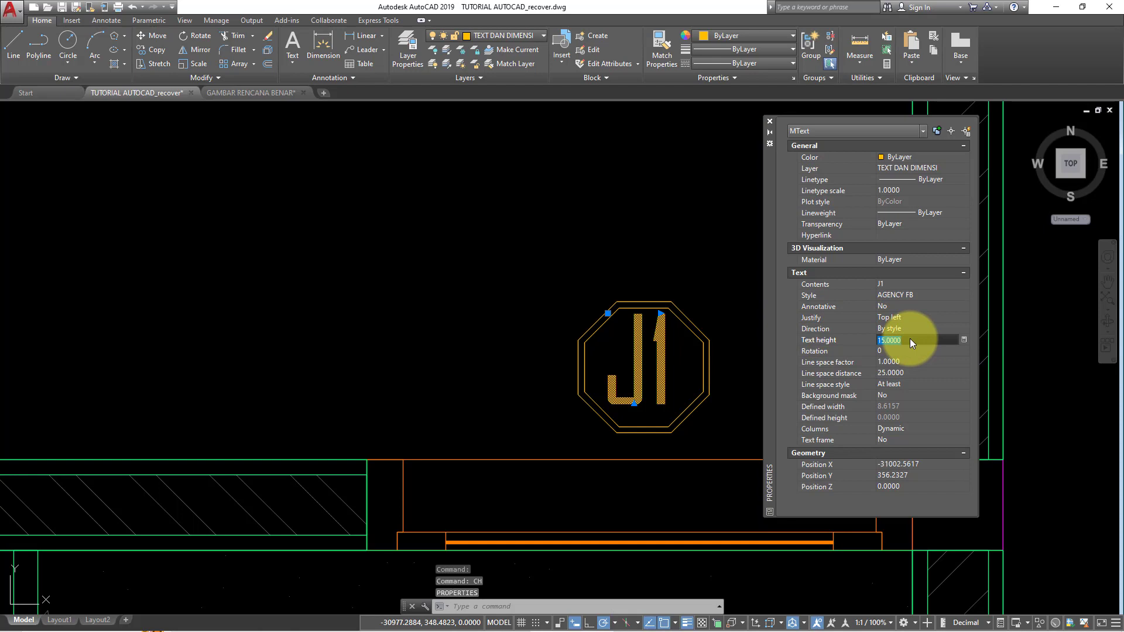
{"action": "type", "text": "14.0000"}
{"action": "key", "text": "Tab"}
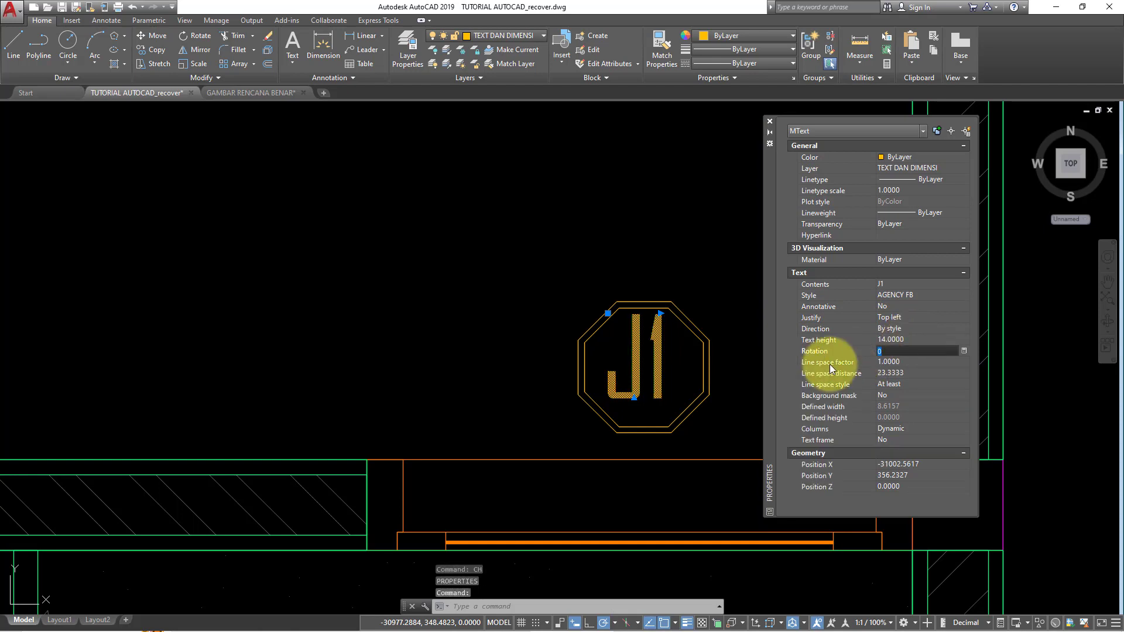
{"action": "left_click", "coordinate": [927, 340]}
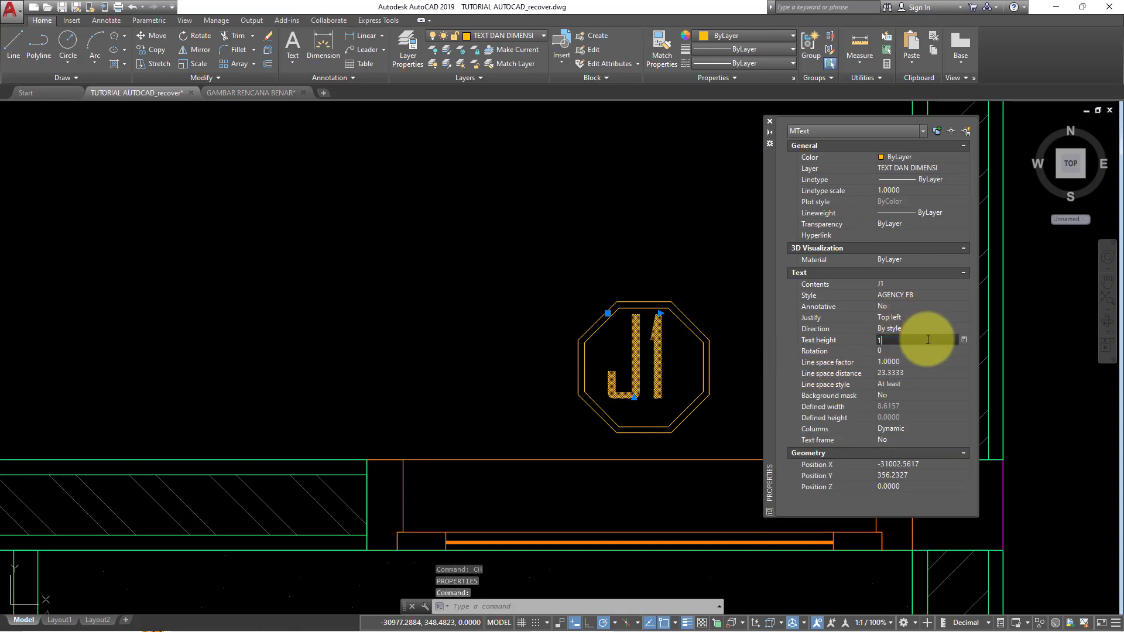
{"action": "middle_click_drag", "start_coordinate": [678, 366], "coordinate": [454, 318]}
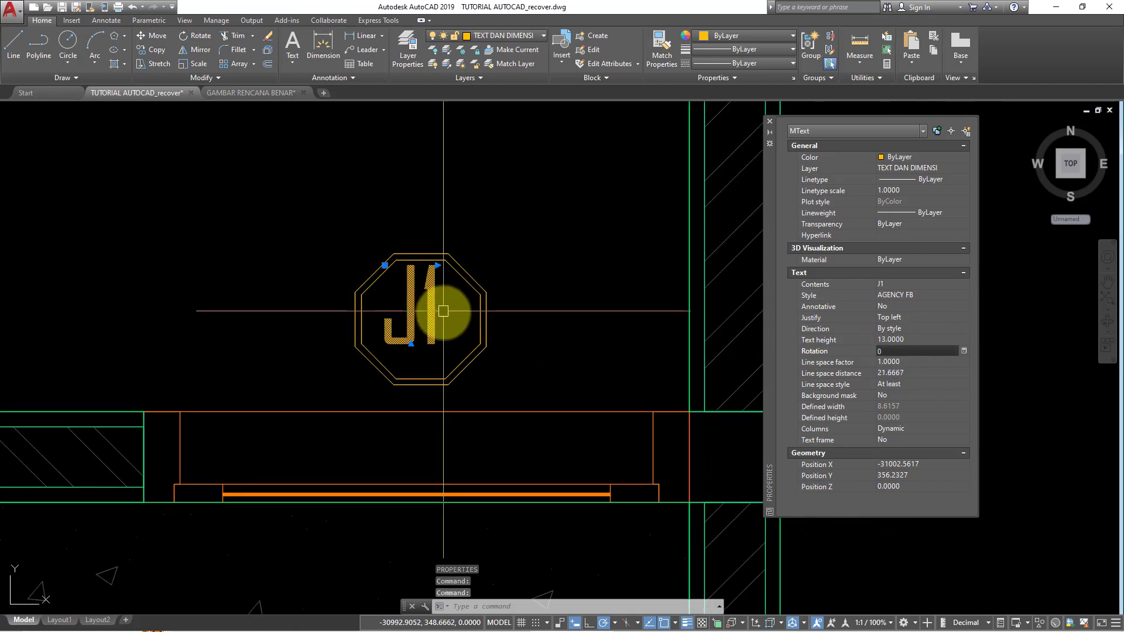
{"action": "type", "text": "m"}
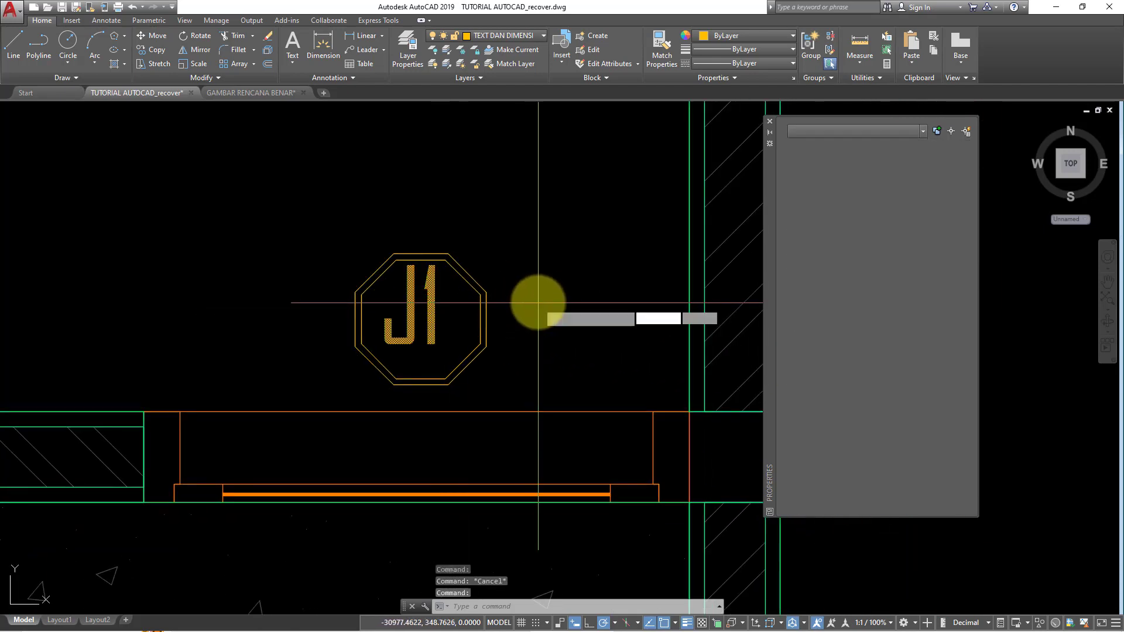
{"action": "key", "text": "Return"}
- Re-centre the J1 label inside the octagon
{"action": "left_click", "coordinate": [538, 301]}
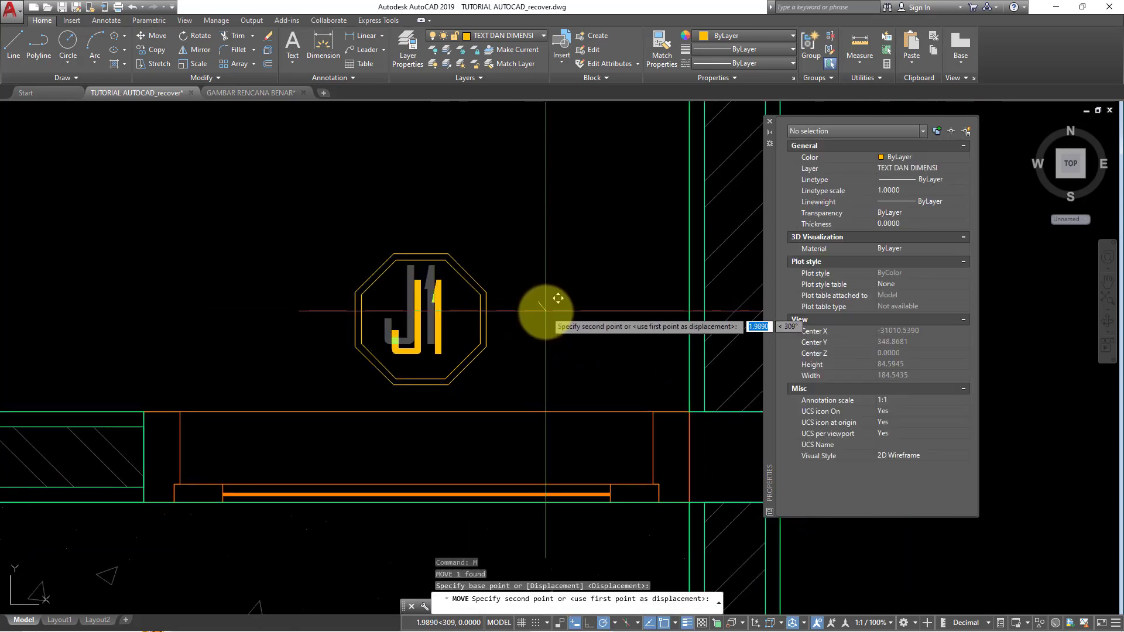
{"action": "left_click", "coordinate": [545, 311]}
{"action": "scroll", "coordinate": [551, 319], "scroll_direction": "down", "scroll_amount": 5}
{"action": "scroll", "coordinate": [520, 380], "scroll_direction": "up", "scroll_amount": 3}
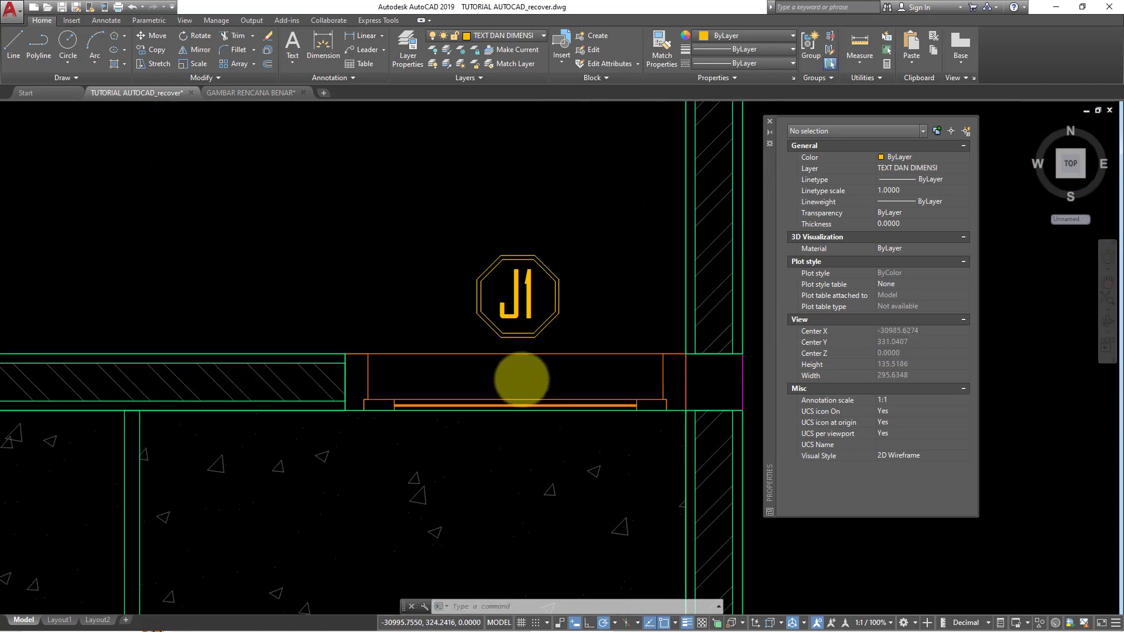
{"action": "scroll", "coordinate": [524, 366], "scroll_direction": "up", "scroll_amount": 3}
- Draw a two-segment temporary diagonal line below the octagon's lower corner
{"action": "key", "text": "Return"}
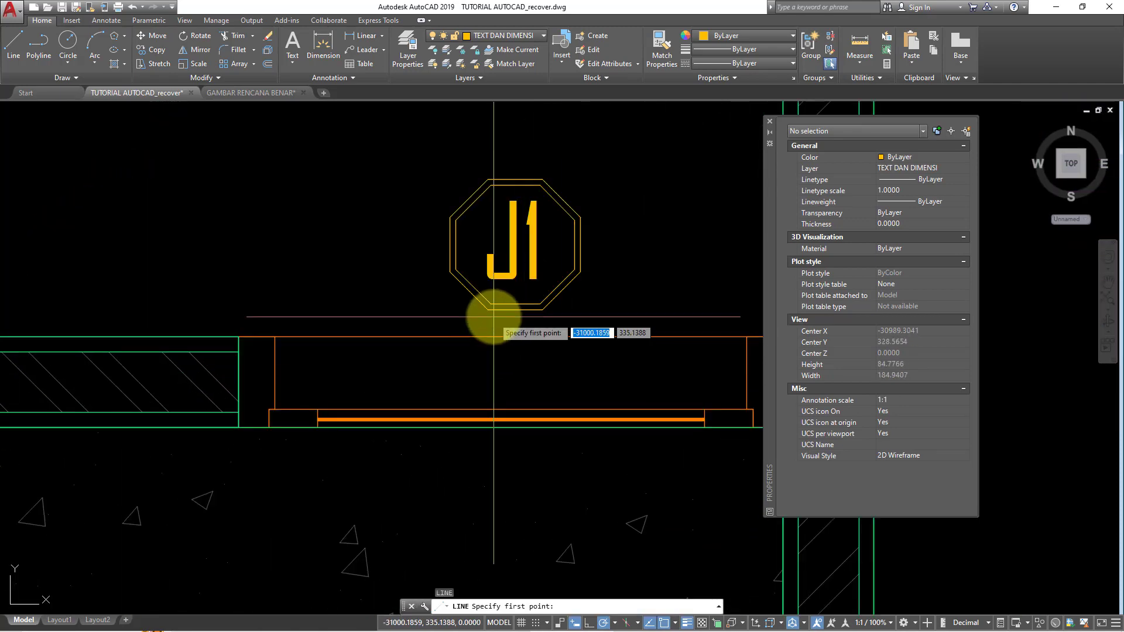
{"action": "left_click", "coordinate": [489, 310]}
{"action": "left_click", "coordinate": [515, 337]}
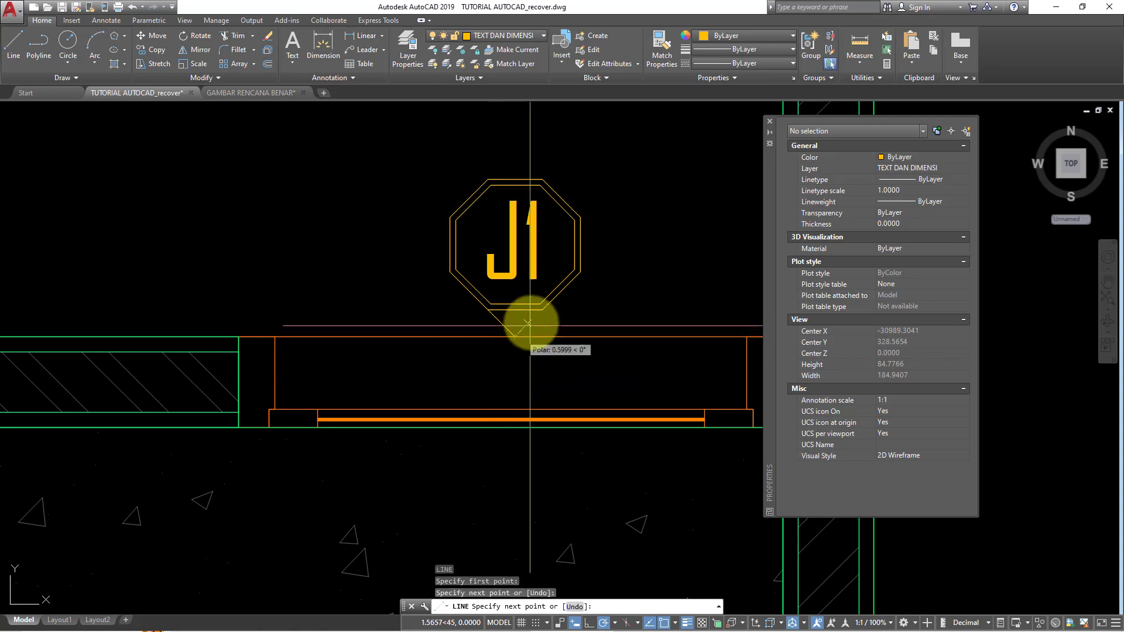
{"action": "left_click", "coordinate": [542, 310]}
{"action": "key", "text": "Return"}
- Erase the two temporary diagonal lines using a crossing window
{"action": "scroll", "coordinate": [585, 293], "scroll_direction": "down", "scroll_amount": 5}
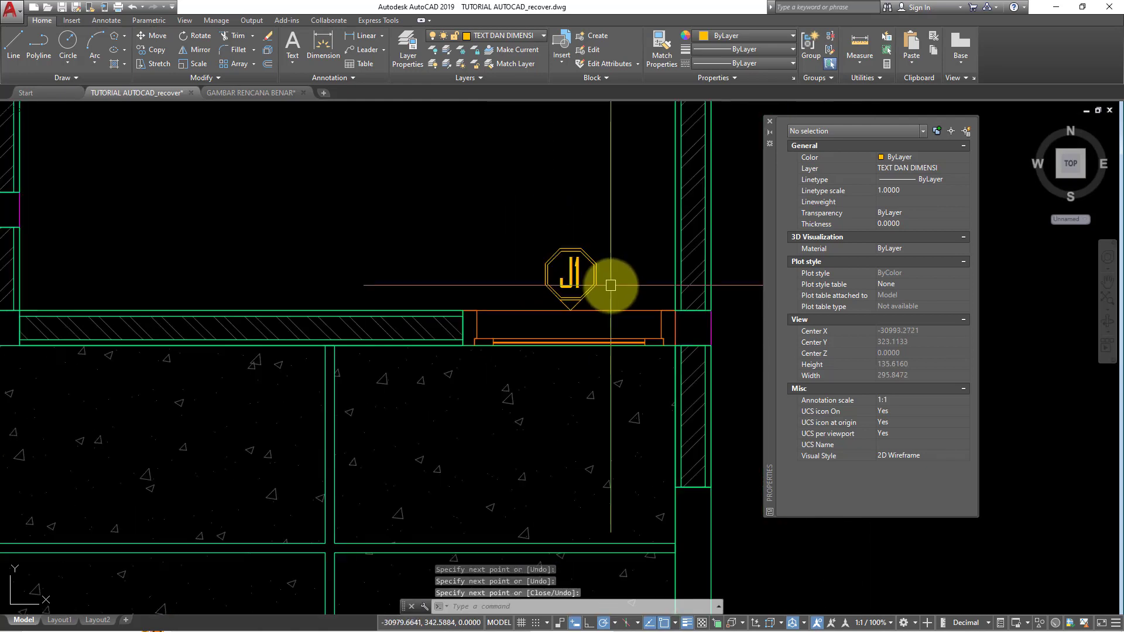
{"action": "scroll", "coordinate": [578, 389], "scroll_direction": "up", "scroll_amount": 3}
{"action": "scroll", "coordinate": [578, 389], "scroll_direction": "up", "scroll_amount": 4}
{"action": "left_click", "coordinate": [577, 403]}
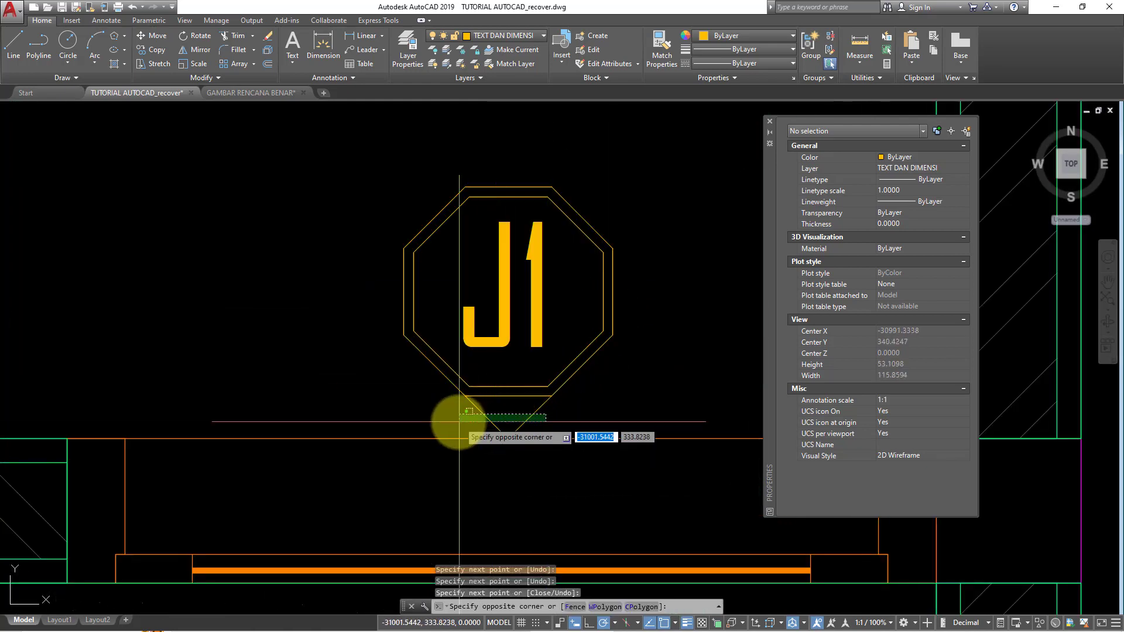
{"action": "left_click", "coordinate": [451, 420]}
{"action": "key", "text": "Return"}
{"action": "scroll", "coordinate": [480, 398], "scroll_direction": "down", "scroll_amount": 6}
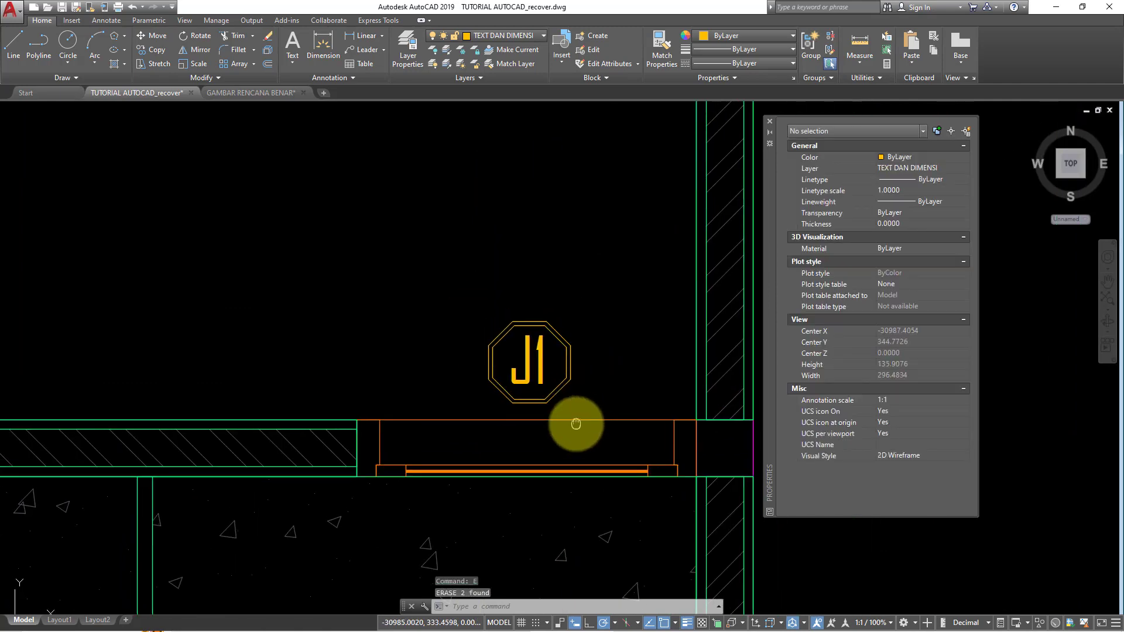
{"action": "scroll", "coordinate": [603, 386], "scroll_direction": "down", "scroll_amount": 4}
{"action": "scroll", "coordinate": [603, 381], "scroll_direction": "up", "scroll_amount": 3}
- Copy the J1 tag to the top wall opening and the door opening
{"action": "scroll", "coordinate": [603, 404], "scroll_direction": "up", "scroll_amount": 2}
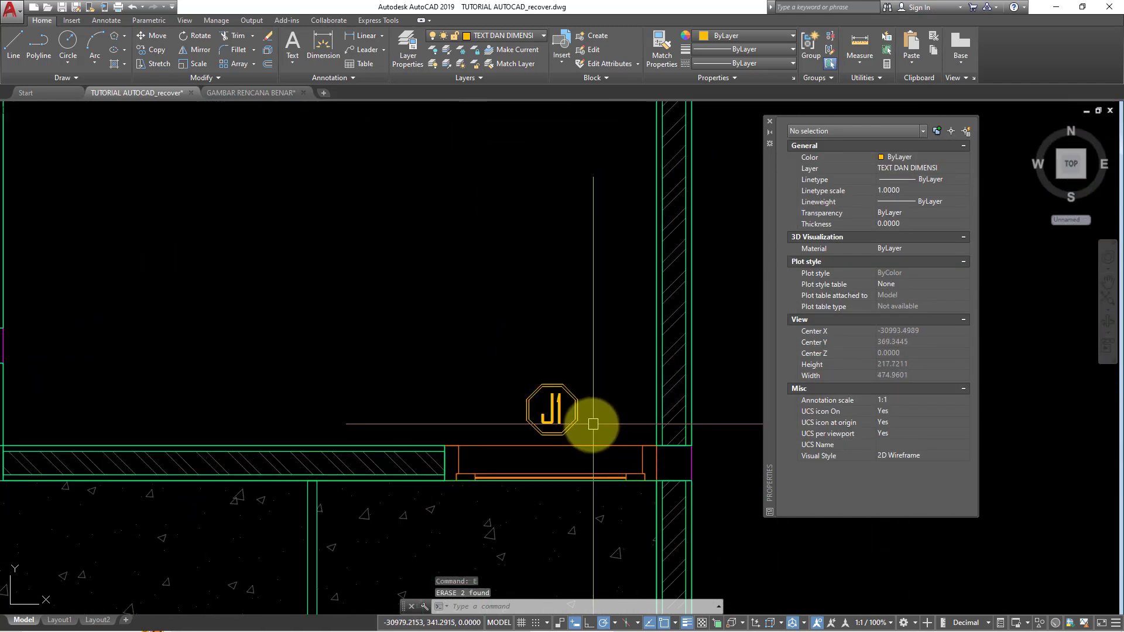
{"action": "left_click", "coordinate": [593, 421]}
{"action": "left_click", "coordinate": [488, 374]}
{"action": "type", "text": "o"}
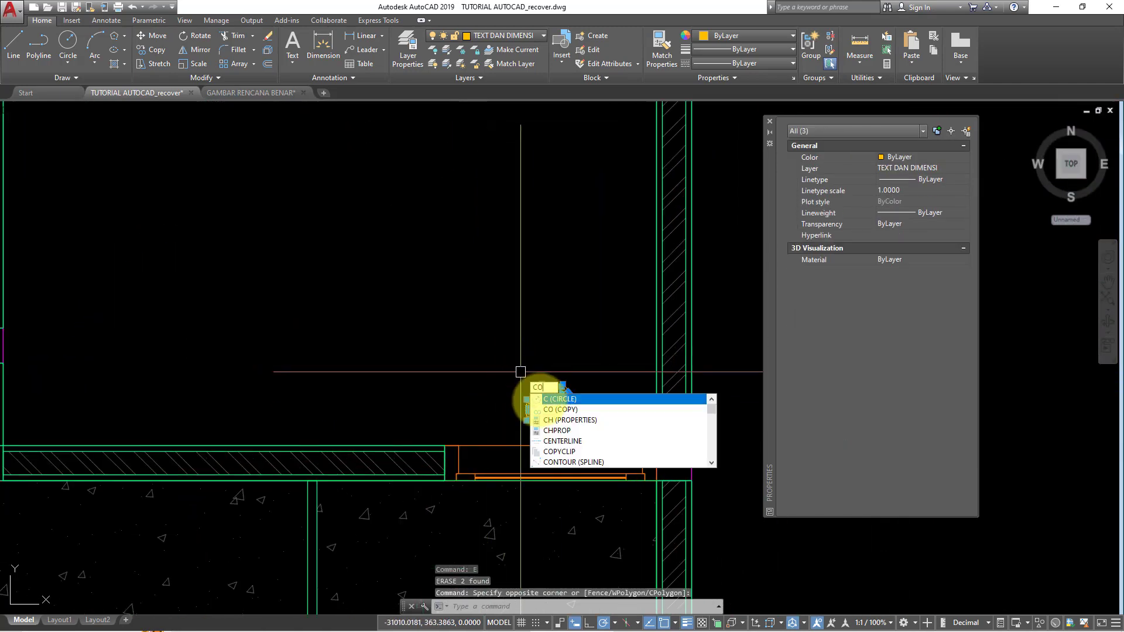
{"action": "key", "text": "Return"}
{"action": "left_click", "coordinate": [549, 410]}
{"action": "scroll", "coordinate": [548, 351], "scroll_direction": "down", "scroll_amount": 4}
{"action": "scroll", "coordinate": [561, 256], "scroll_direction": "up", "scroll_amount": 4}
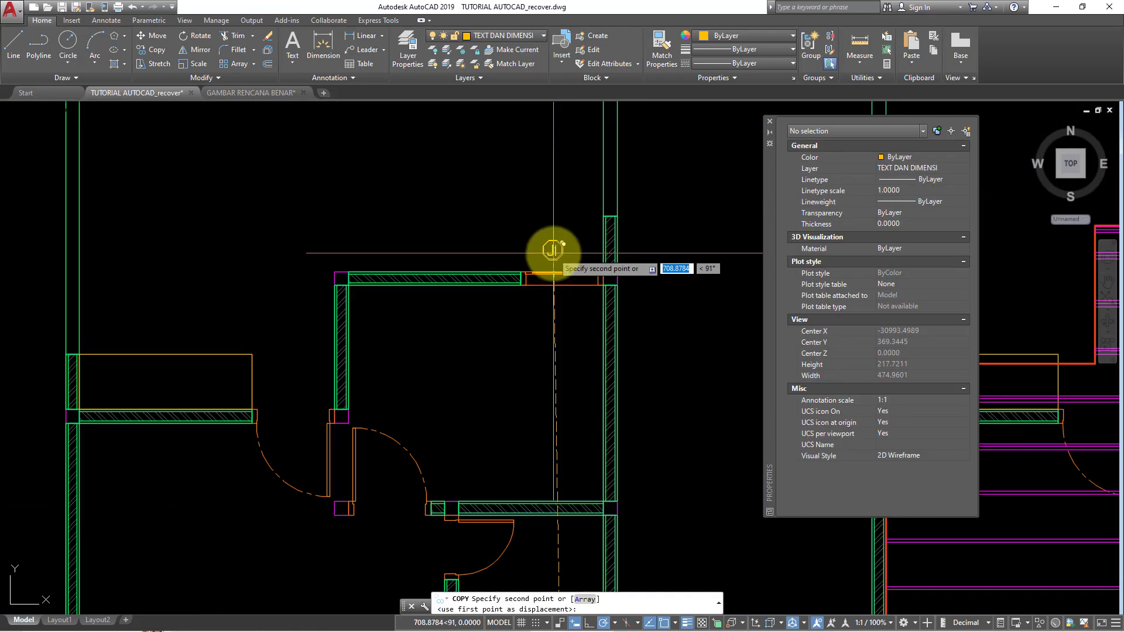
{"action": "left_click", "coordinate": [563, 250]}
{"action": "scroll", "coordinate": [452, 301], "scroll_direction": "up", "scroll_amount": 2}
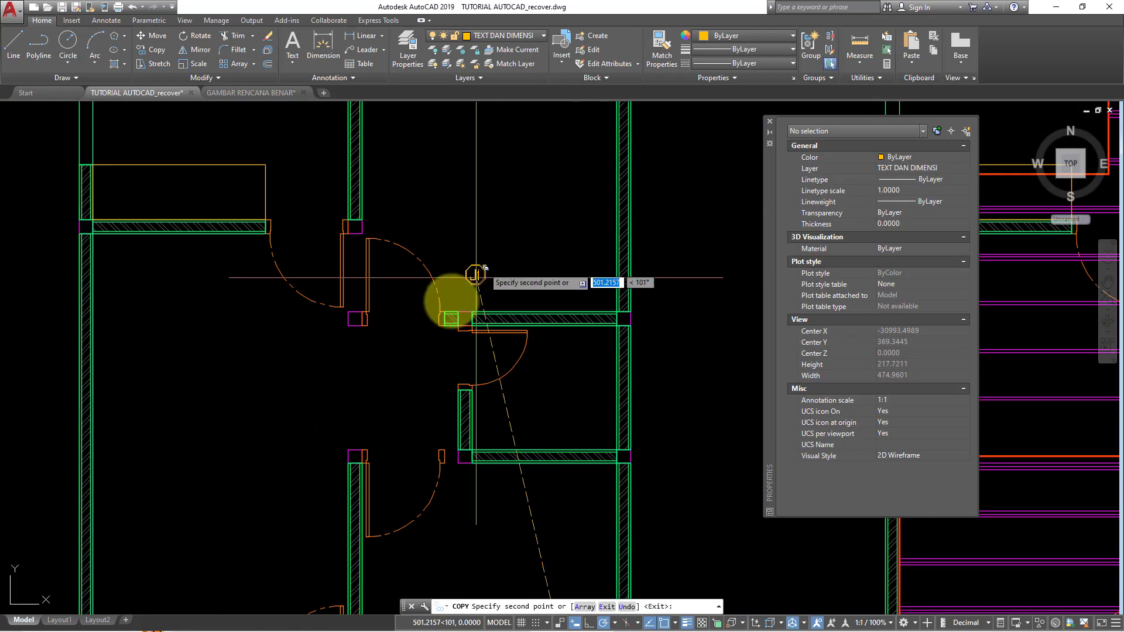
{"action": "scroll", "coordinate": [396, 306], "scroll_direction": "up", "scroll_amount": 2}
{"action": "scroll", "coordinate": [394, 314], "scroll_direction": "down", "scroll_amount": 6}
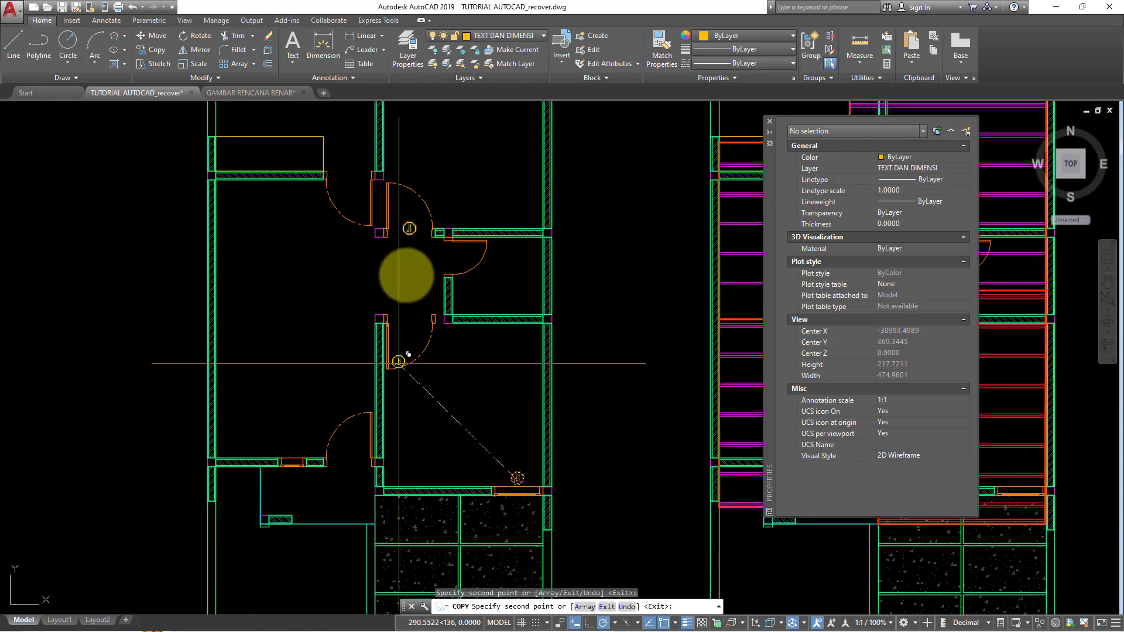
{"action": "scroll", "coordinate": [412, 292], "scroll_direction": "up", "scroll_amount": 3}
{"action": "left_click", "coordinate": [407, 324]}
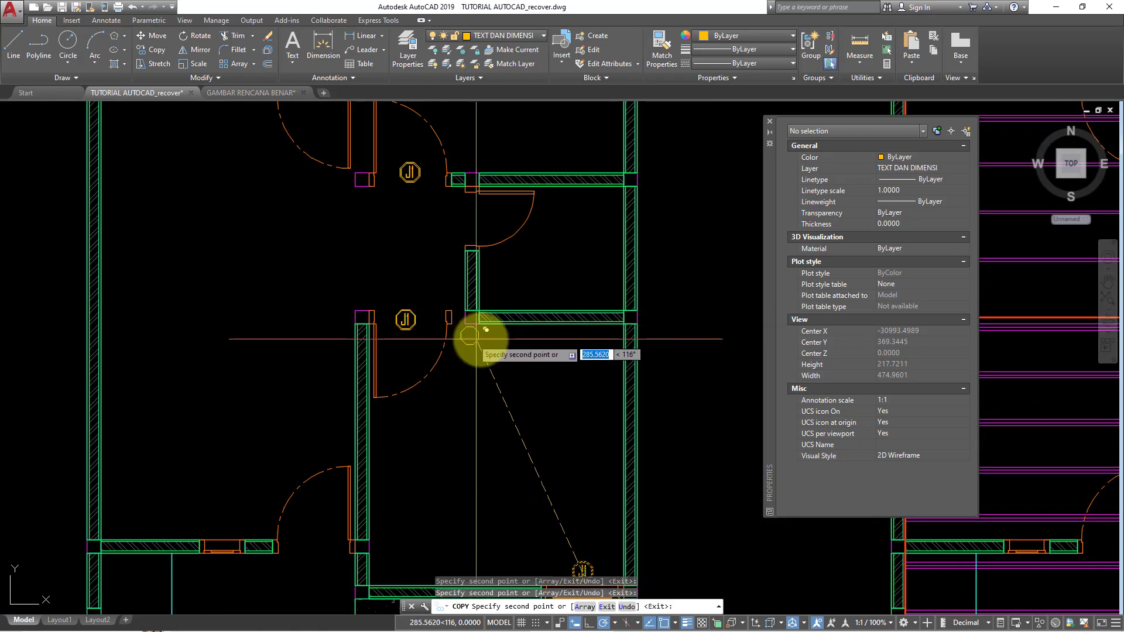
{"action": "scroll", "coordinate": [496, 331], "scroll_direction": "down", "scroll_amount": 2}
{"action": "key", "text": "Escape"}
{"action": "scroll", "coordinate": [447, 326], "scroll_direction": "up", "scroll_amount": 3}
{"action": "scroll", "coordinate": [421, 326], "scroll_direction": "up", "scroll_amount": 5}
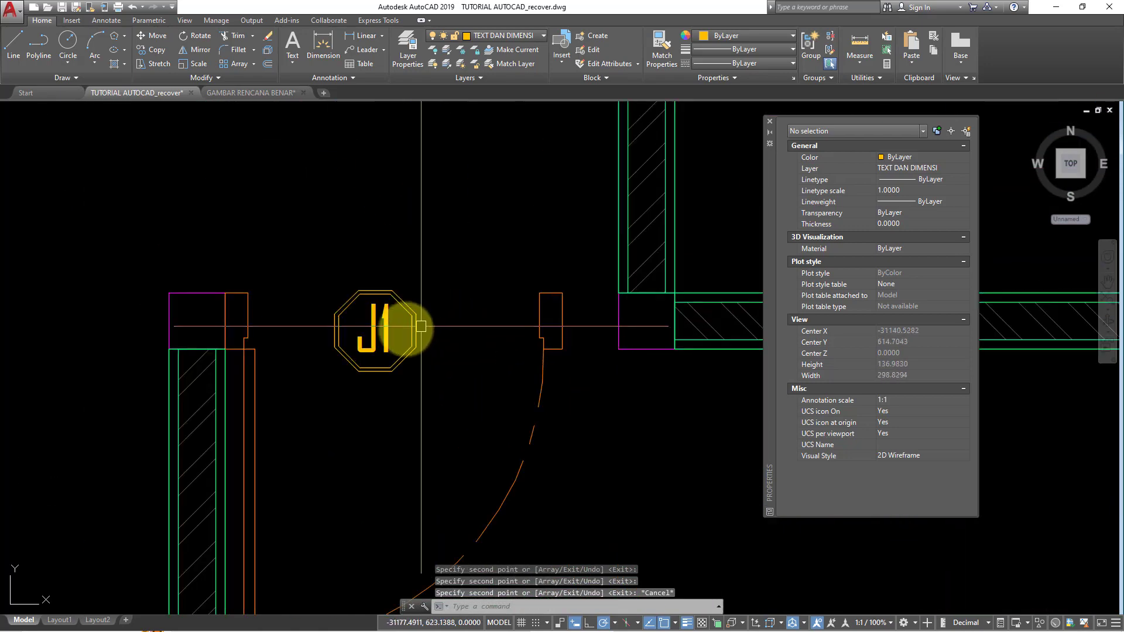
- Change the door tag's text from J1 to P1
{"action": "double_click", "coordinate": [391, 330]}
{"action": "type", "text": "P"}
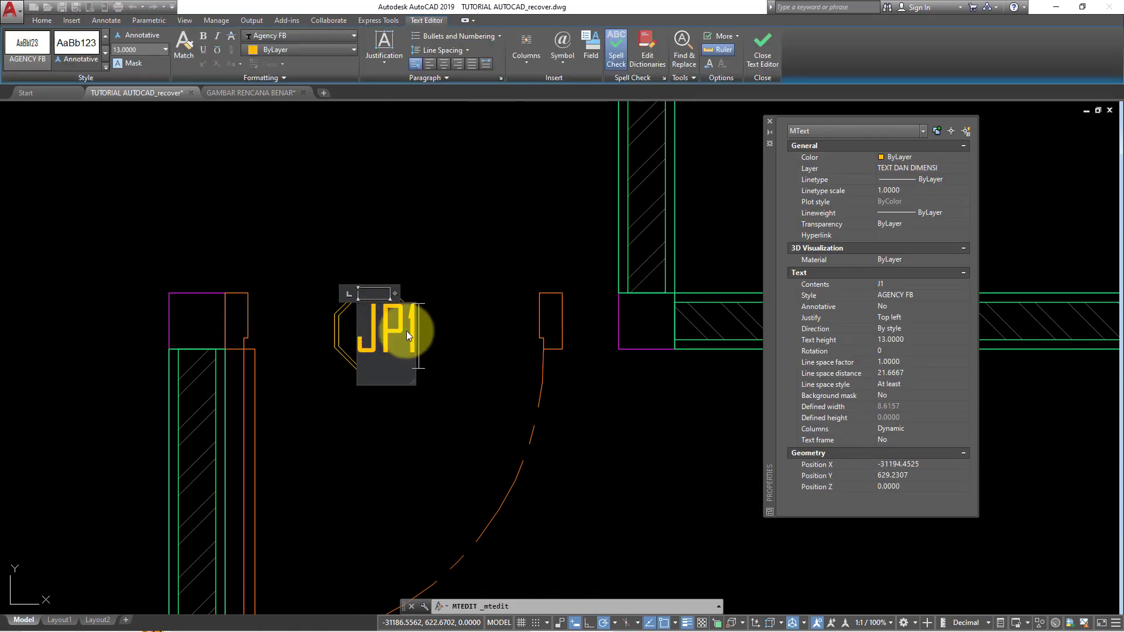
{"action": "key", "text": "BackSpace"}
{"action": "key", "text": "BackSpace"}
{"action": "type", "text": "P1"}
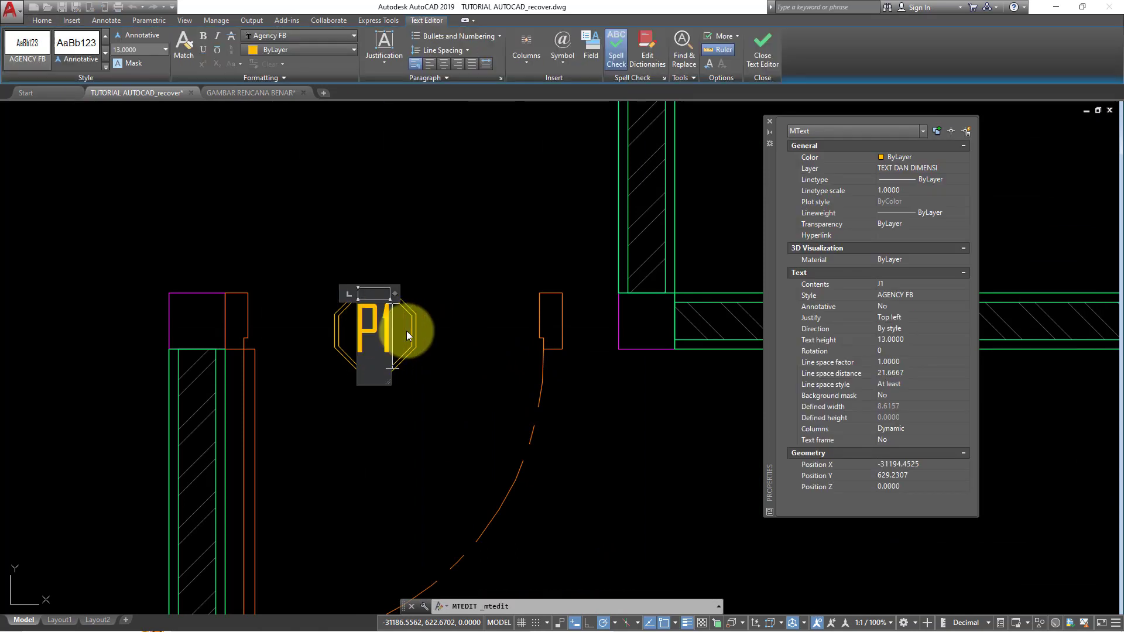
{"action": "left_click", "coordinate": [504, 251]}
- Erase the stray J1 tag above the door
{"action": "scroll", "coordinate": [485, 238], "scroll_direction": "down", "scroll_amount": 3}
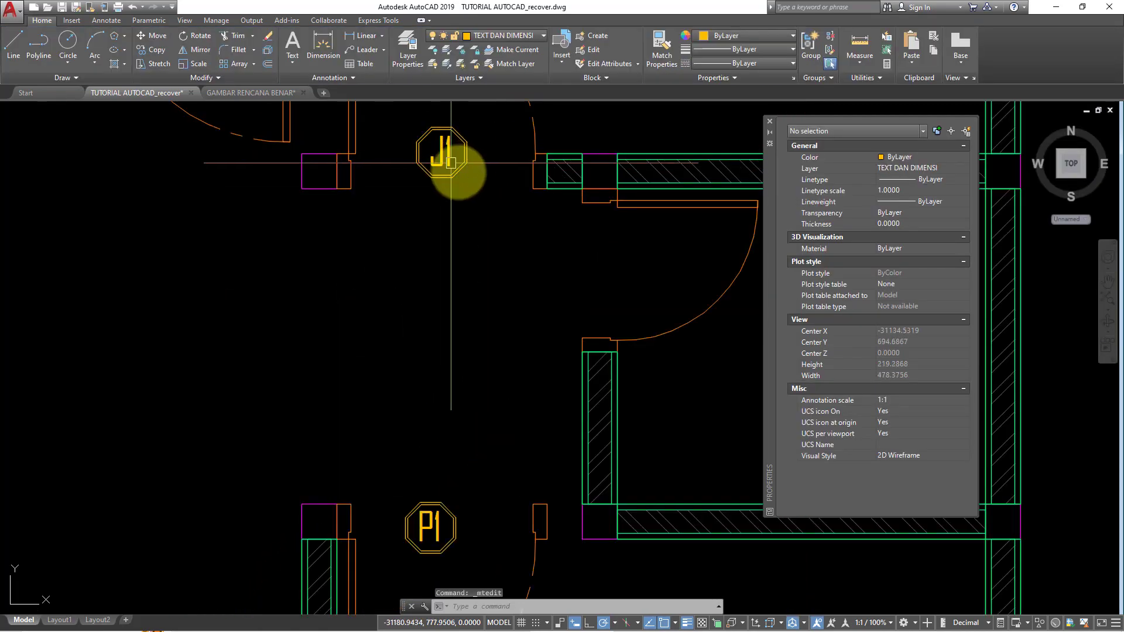
{"action": "left_click", "coordinate": [452, 135]}
{"action": "scroll", "coordinate": [440, 146], "scroll_direction": "up", "scroll_amount": 2}
{"action": "left_click", "coordinate": [499, 217]}
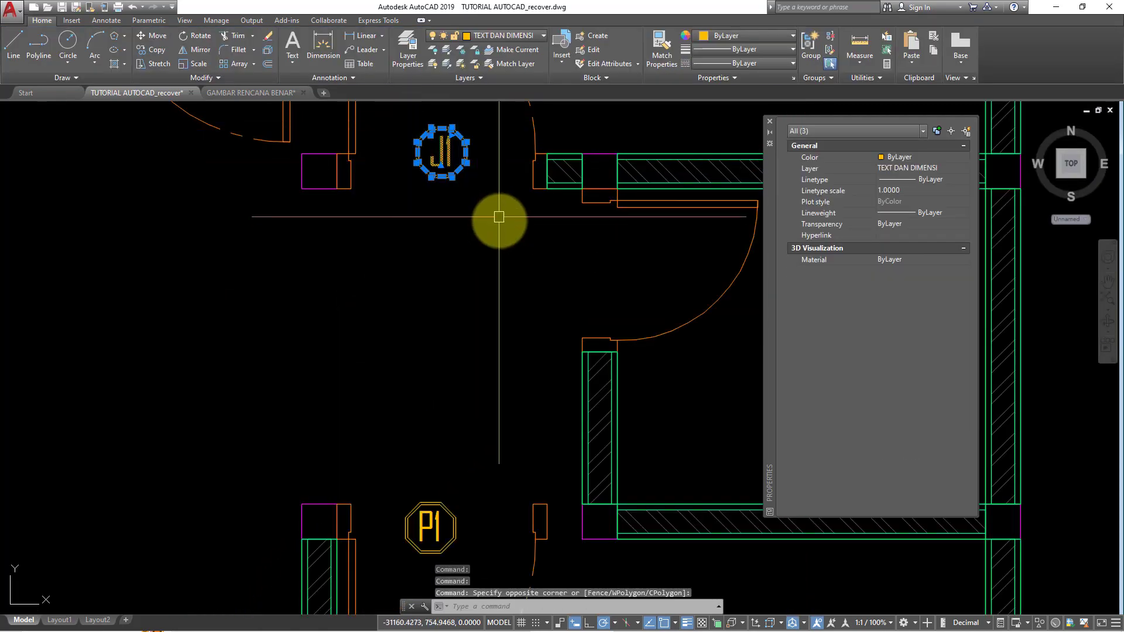
{"action": "key", "text": "e"}
{"action": "key", "text": "Return"}
- Scale the P1 tag by reference to a new length of 25
{"action": "scroll", "coordinate": [477, 244], "scroll_direction": "down", "scroll_amount": 2}
{"action": "scroll", "coordinate": [464, 293], "scroll_direction": "up", "scroll_amount": 2}
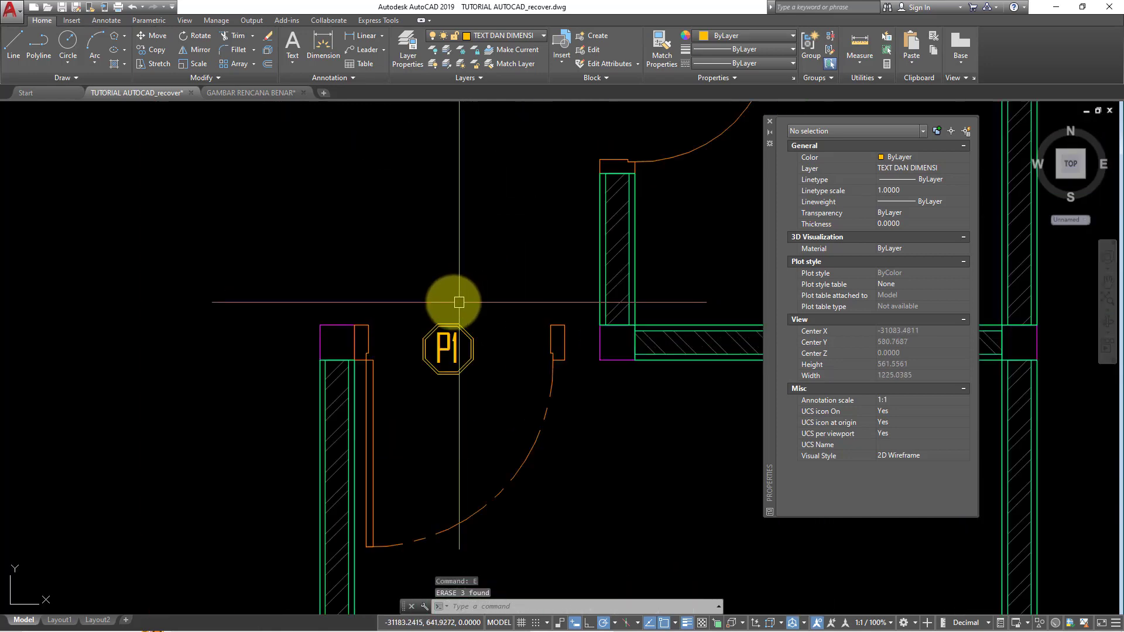
{"action": "left_click", "coordinate": [427, 326]}
{"action": "left_click", "coordinate": [484, 400]}
{"action": "type", "text": "S"}
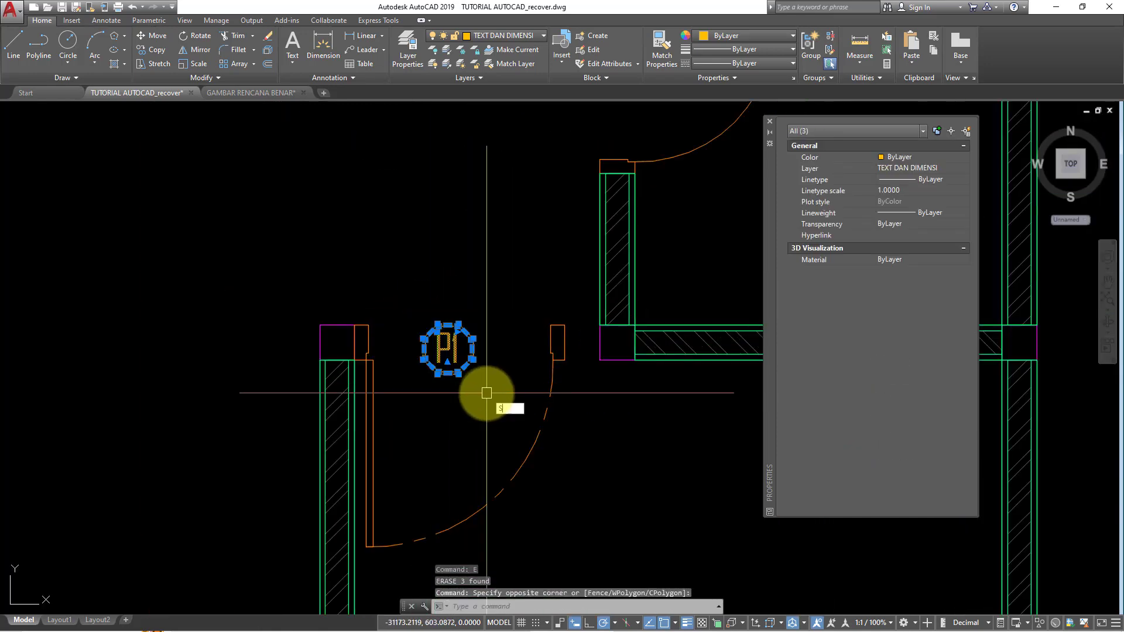
{"action": "type", "text": "c"}
{"action": "key", "text": "Return"}
{"action": "scroll", "coordinate": [425, 351], "scroll_direction": "up", "scroll_amount": 2}
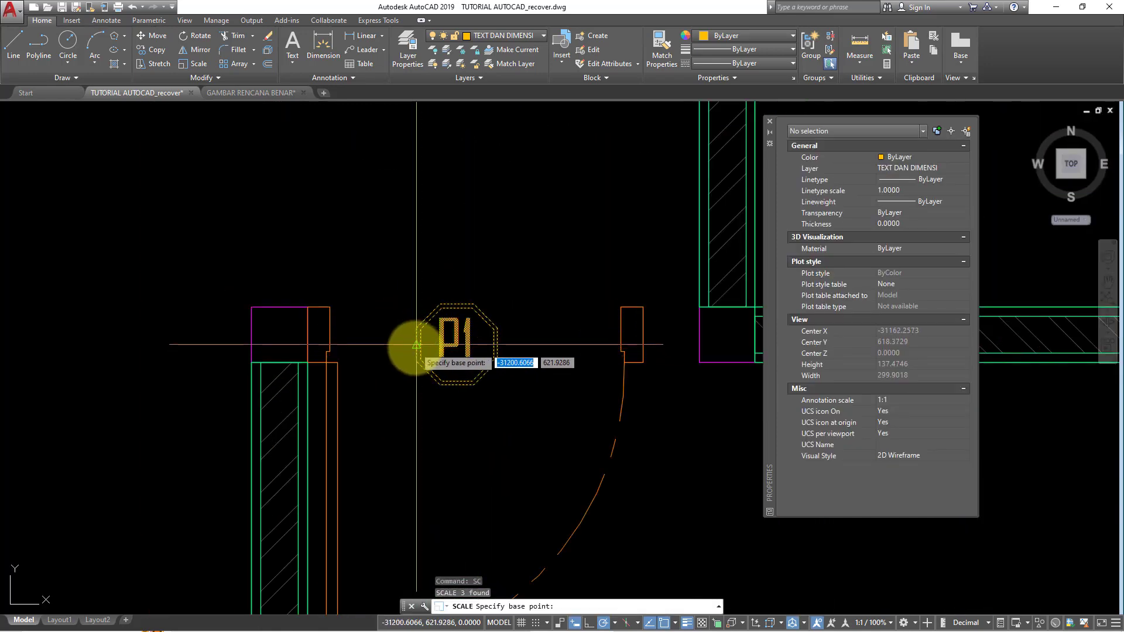
{"action": "left_click", "coordinate": [416, 346]}
{"action": "scroll", "coordinate": [414, 351], "scroll_direction": "up", "scroll_amount": 2}
{"action": "scroll", "coordinate": [404, 345], "scroll_direction": "down", "scroll_amount": 2}
{"action": "type", "text": "r"}
{"action": "key", "text": "Return"}
{"action": "left_click", "coordinate": [417, 345]}
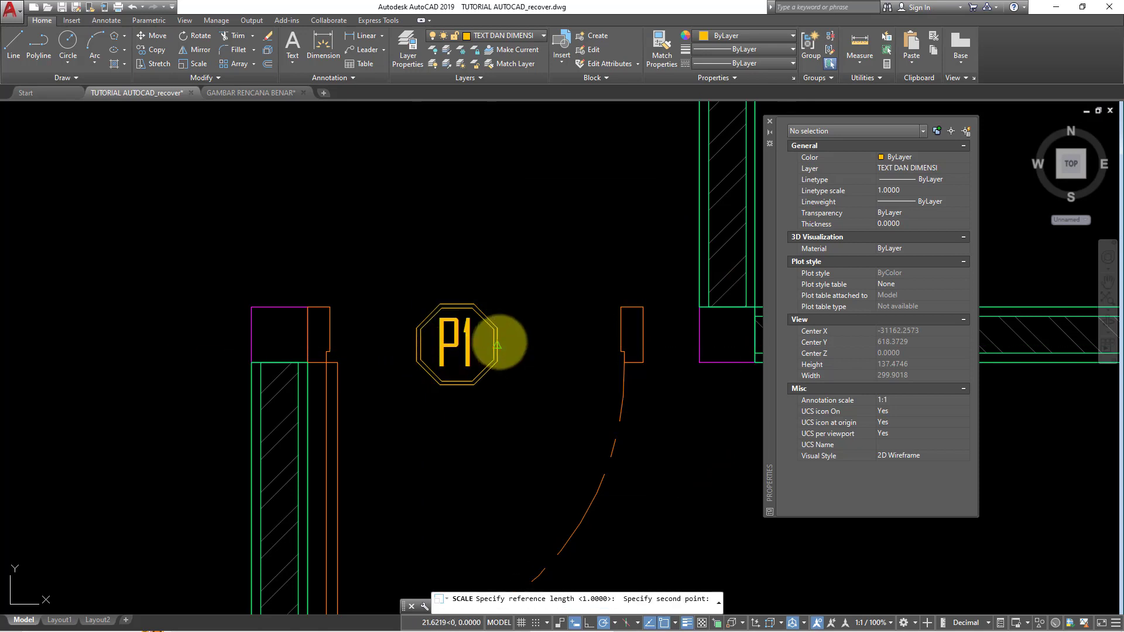
{"action": "left_click", "coordinate": [497, 345]}
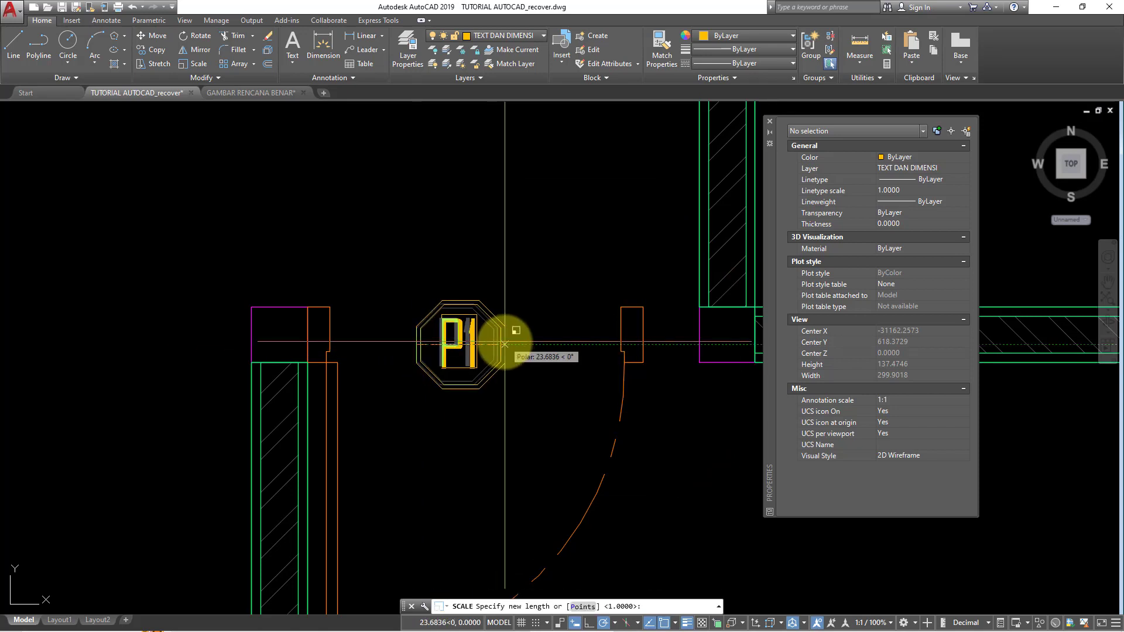
{"action": "type", "text": "25"}
{"action": "key", "text": "Return"}
- Window-select the enlarged P1 tag
{"action": "scroll", "coordinate": [520, 375], "scroll_direction": "down", "scroll_amount": 2}
{"action": "left_click", "coordinate": [522, 394]}
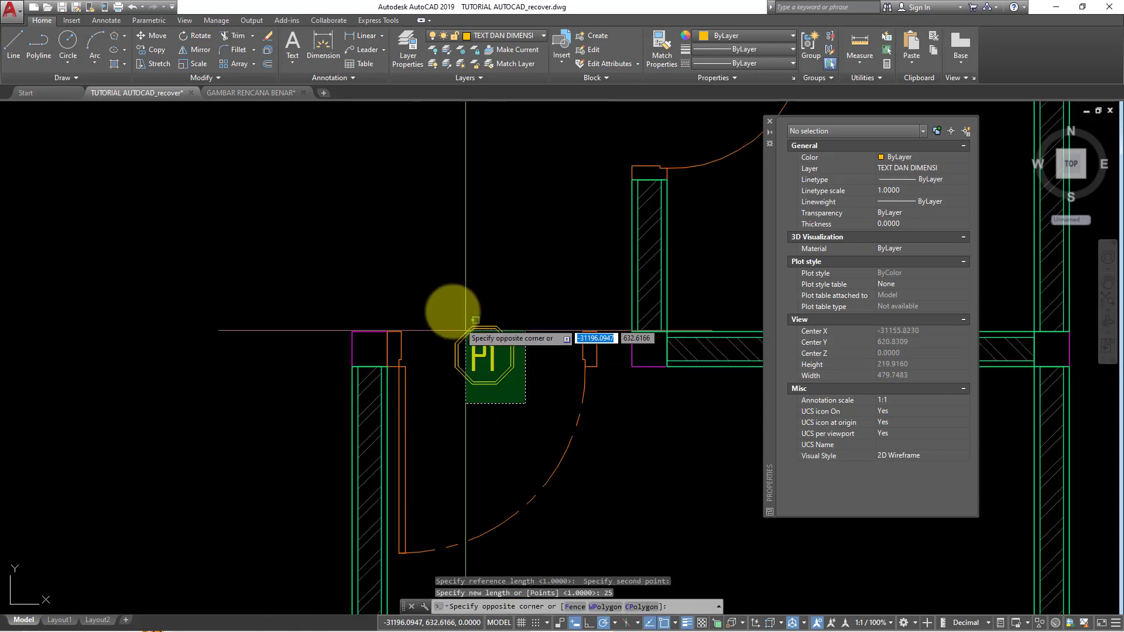
{"action": "left_click", "coordinate": [453, 309]}
- Copy the P1 tag to two more door openings, including a lower door
{"action": "type", "text": "o"}
{"action": "key", "text": "Return"}
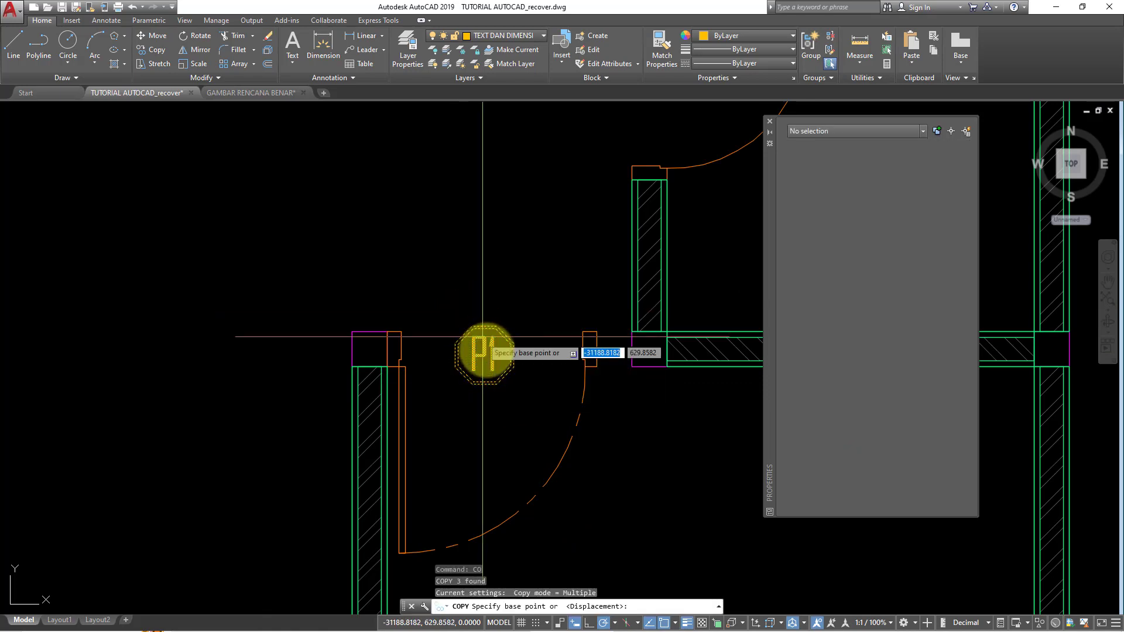
{"action": "left_click", "coordinate": [484, 356]}
{"action": "scroll", "coordinate": [491, 328], "scroll_direction": "down", "scroll_amount": 5}
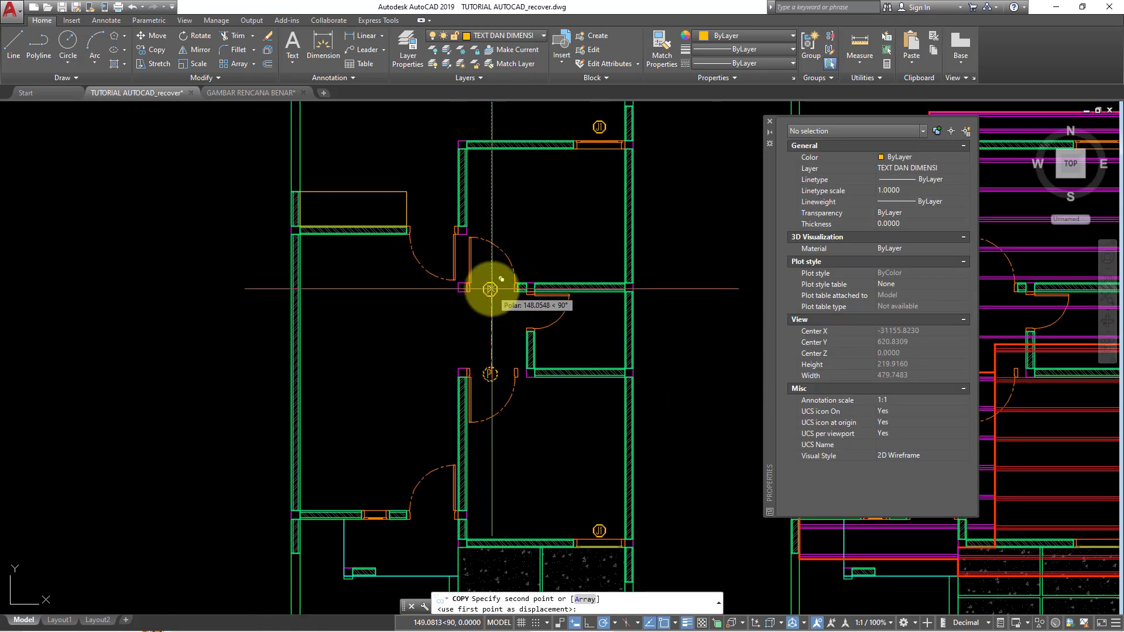
{"action": "left_click", "coordinate": [490, 283]}
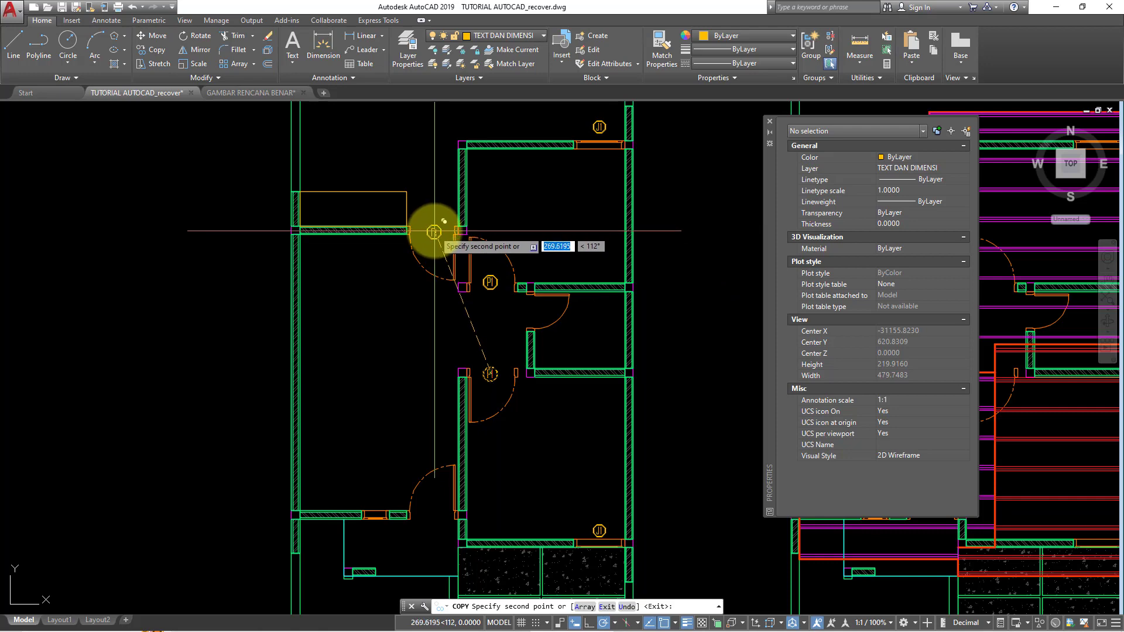
{"action": "middle_click_drag", "start_coordinate": [441, 341], "coordinate": [440, 264]}
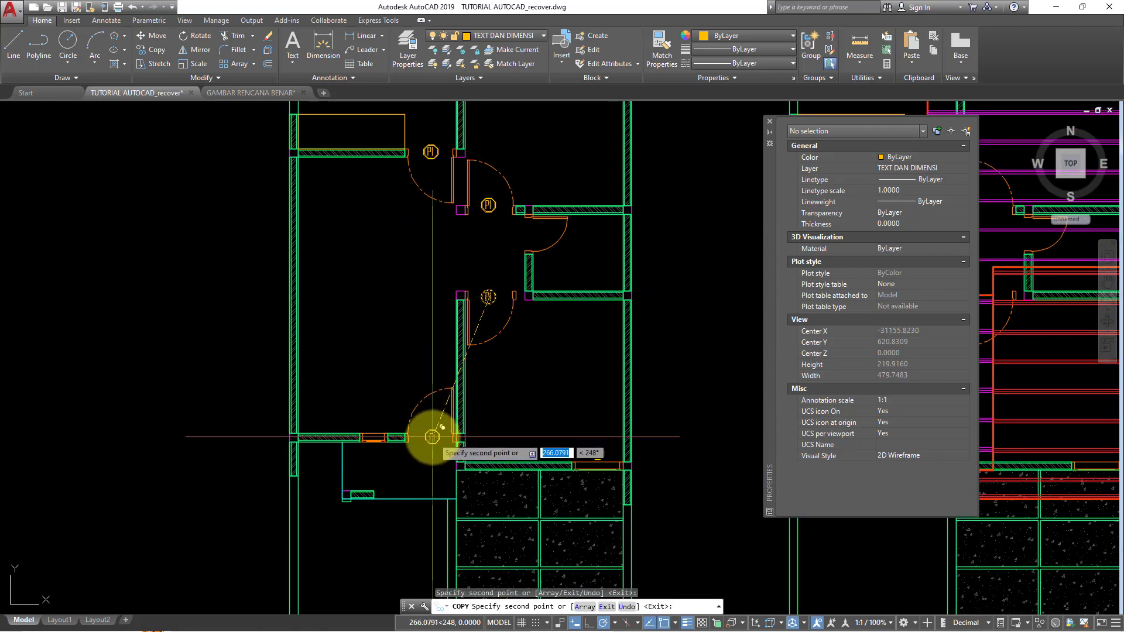
{"action": "left_click", "coordinate": [442, 426]}
{"action": "scroll", "coordinate": [538, 226], "scroll_direction": "up", "scroll_amount": 2}
{"action": "key", "text": "Escape"}
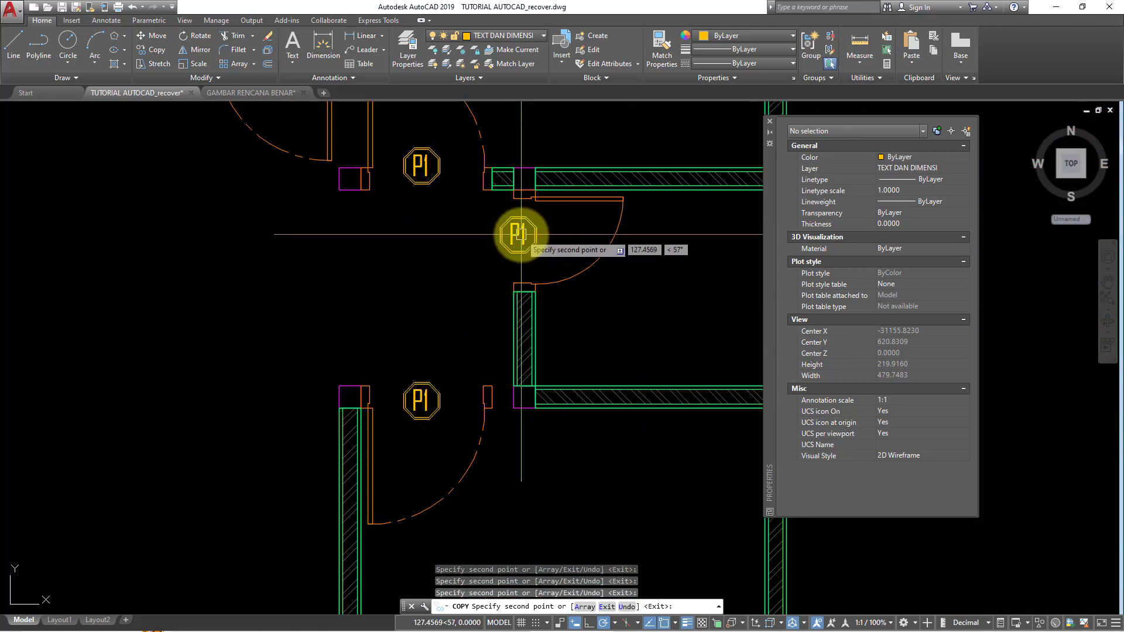
- Change one copied tag's label from P1 to P2
{"action": "scroll", "coordinate": [527, 234], "scroll_direction": "up", "scroll_amount": 5}
{"action": "left_click", "coordinate": [522, 237]}
{"action": "double_click", "coordinate": [519, 237]}
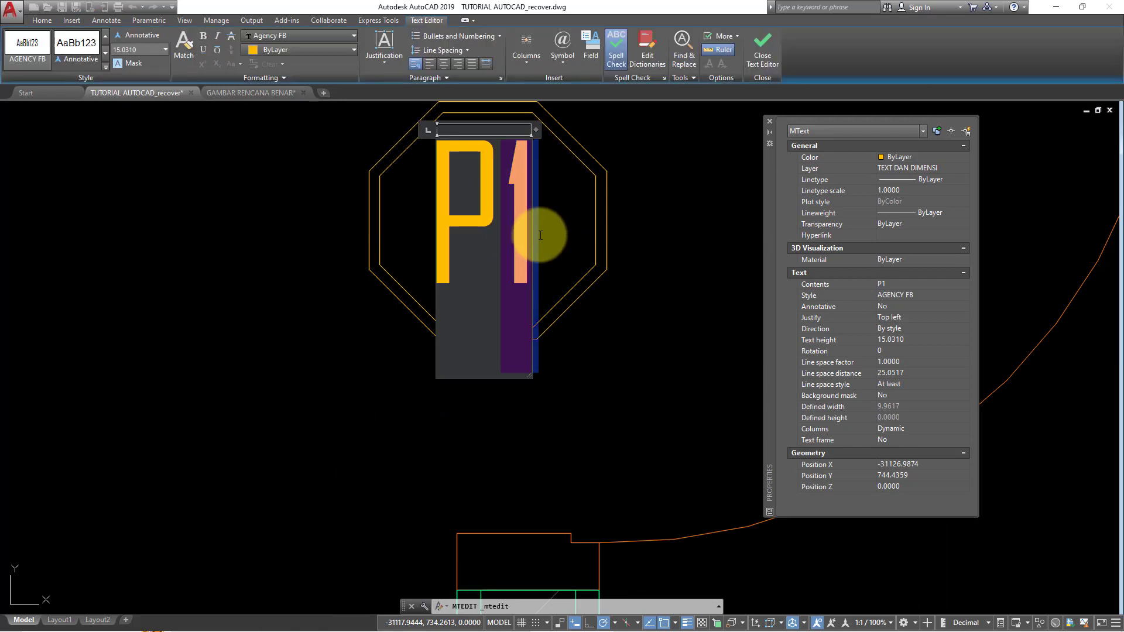
{"action": "type", "text": "2"}
{"action": "left_click", "coordinate": [625, 318]}
- Copy the P2 tag onto the lower-left wall and clear the copy's label text
{"action": "scroll", "coordinate": [623, 322], "scroll_direction": "down", "scroll_amount": 5}
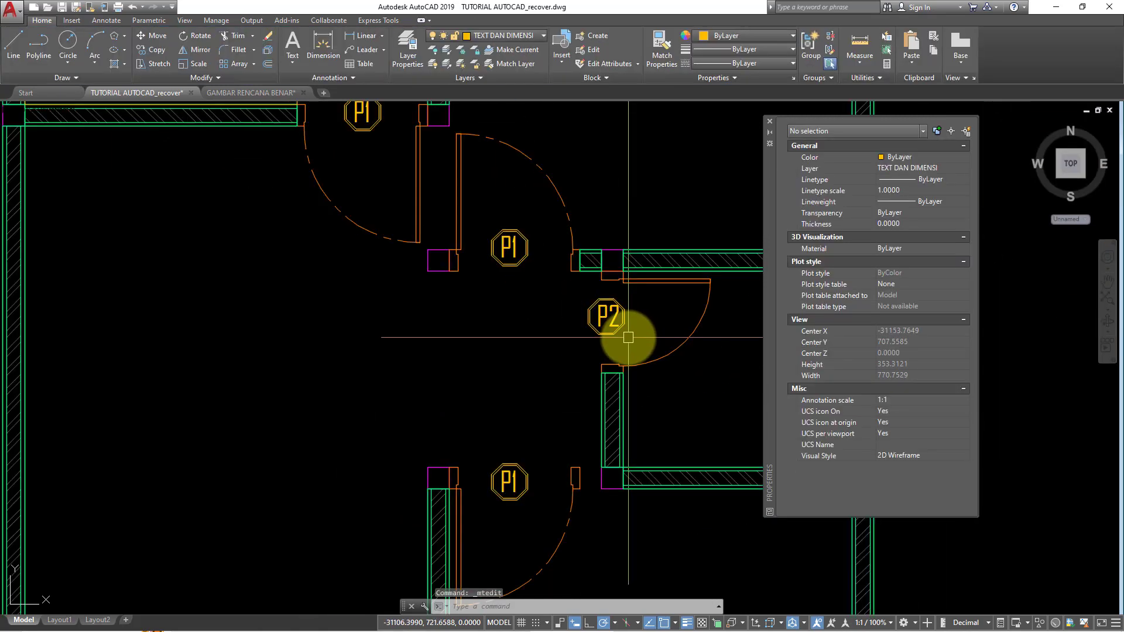
{"action": "scroll", "coordinate": [620, 263], "scroll_direction": "down", "scroll_amount": 2}
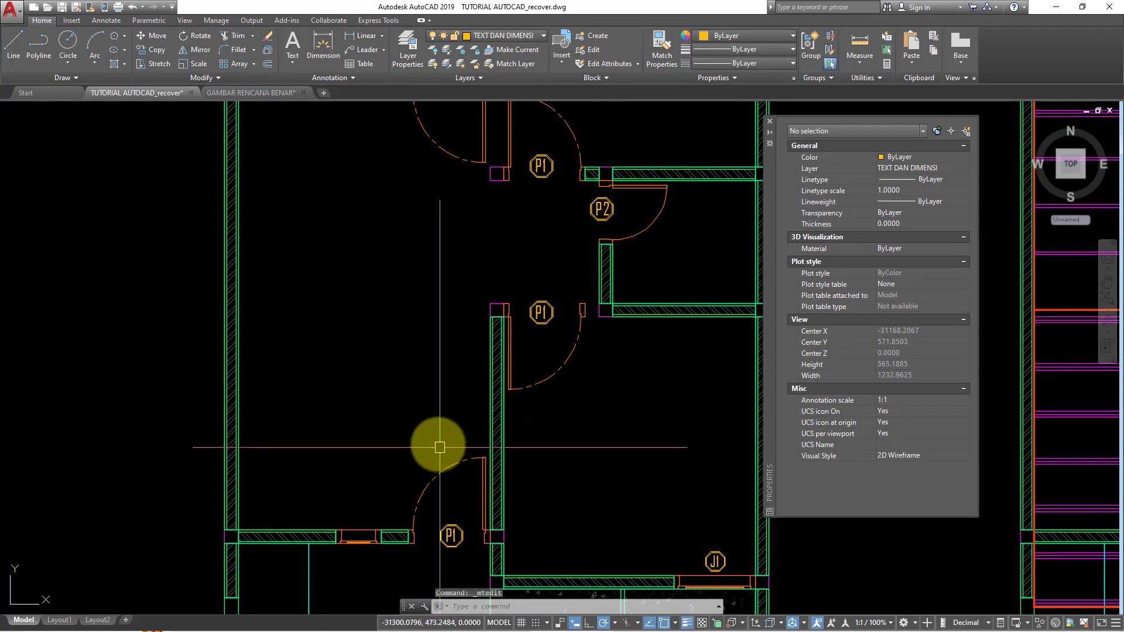
{"action": "scroll", "coordinate": [403, 488], "scroll_direction": "down", "scroll_amount": 2}
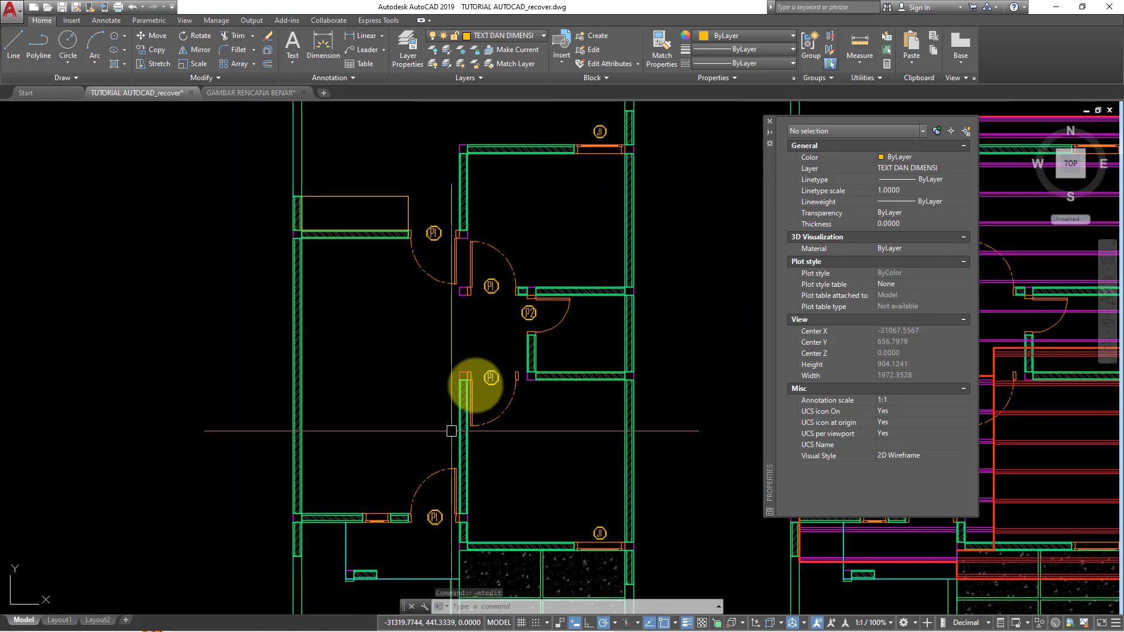
{"action": "scroll", "coordinate": [526, 314], "scroll_direction": "up", "scroll_amount": 4}
{"action": "scroll", "coordinate": [504, 280], "scroll_direction": "up", "scroll_amount": 4}
{"action": "left_click", "coordinate": [502, 248]}
{"action": "left_click", "coordinate": [634, 368]}
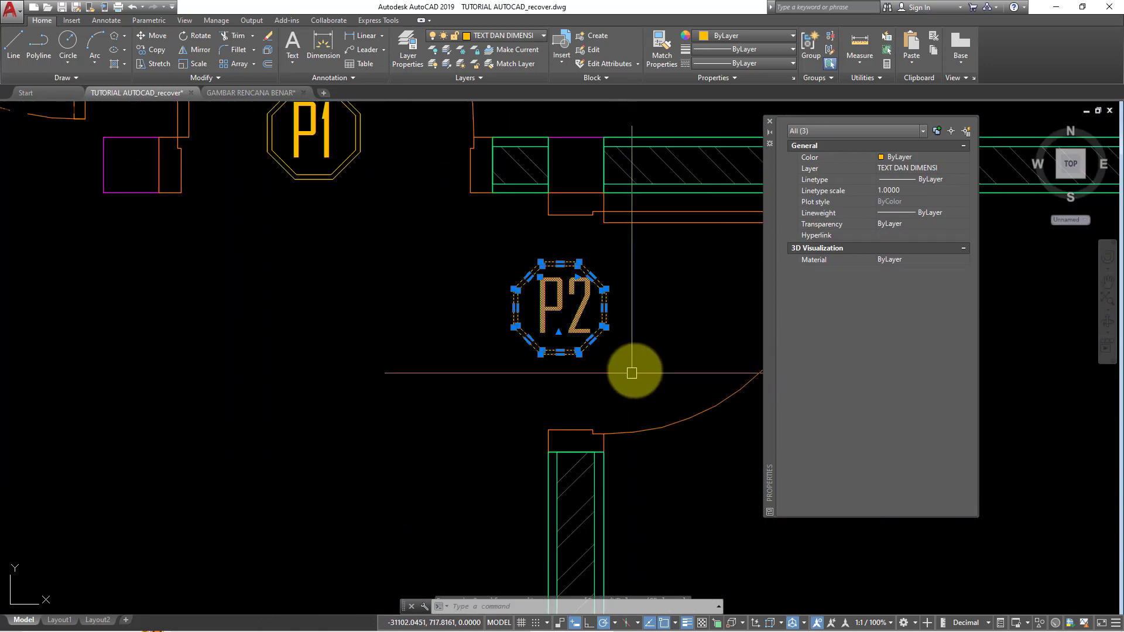
{"action": "type", "text": "o"}
{"action": "key", "text": "Return"}
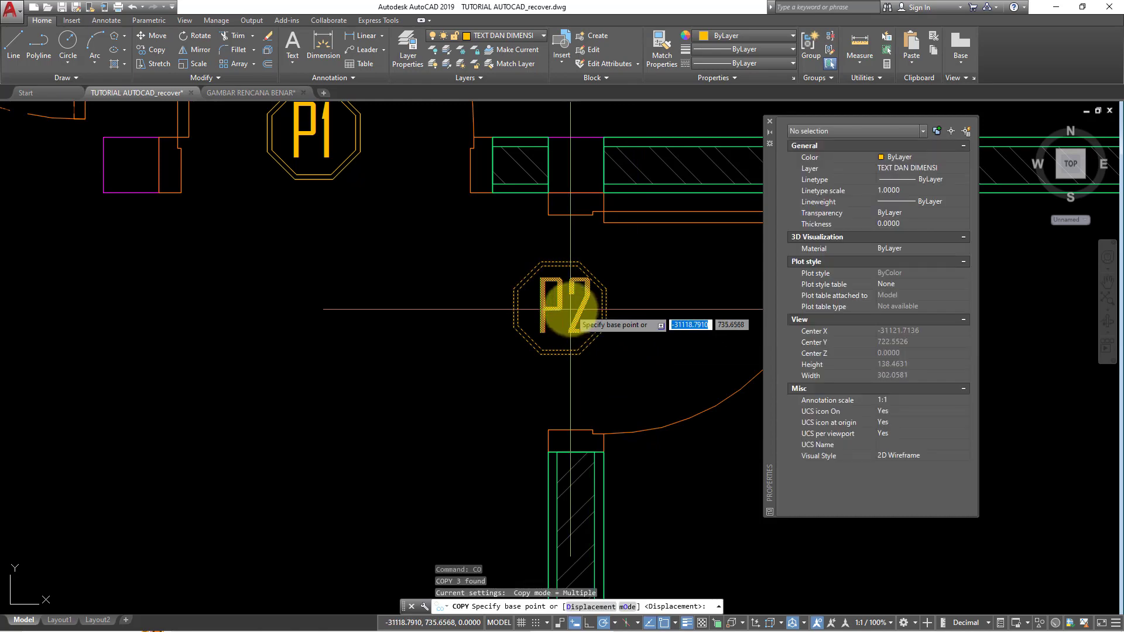
{"action": "left_click", "coordinate": [564, 313]}
{"action": "scroll", "coordinate": [565, 313], "scroll_direction": "down", "scroll_amount": 8}
{"action": "scroll", "coordinate": [555, 373], "scroll_direction": "down", "scroll_amount": 2}
{"action": "scroll", "coordinate": [556, 373], "scroll_direction": "up", "scroll_amount": 2}
{"action": "scroll", "coordinate": [509, 414], "scroll_direction": "up", "scroll_amount": 2}
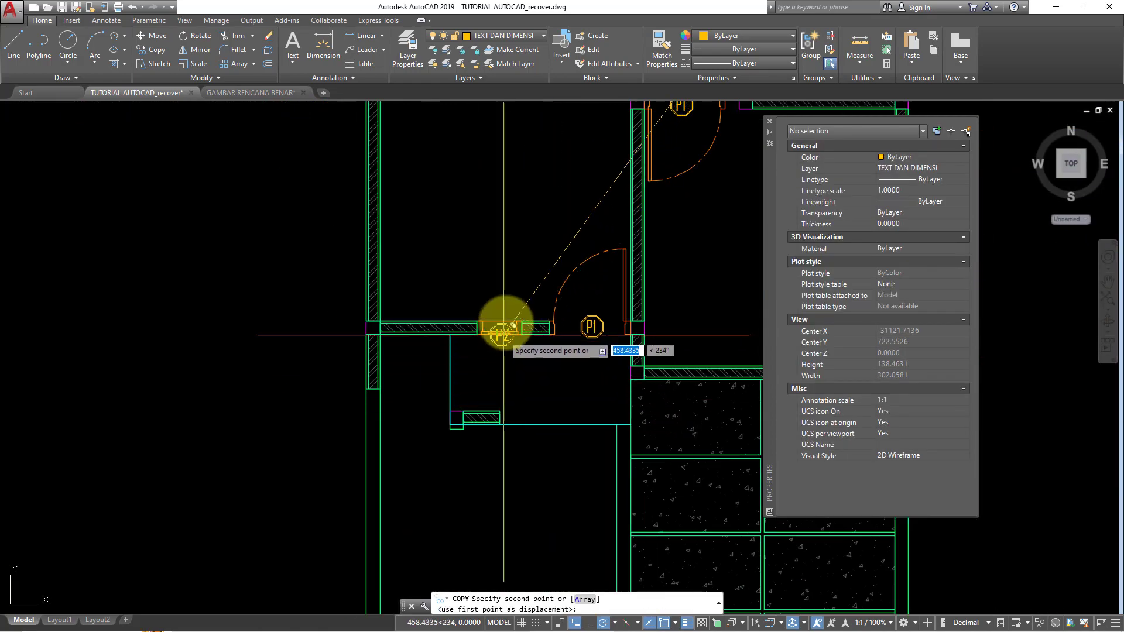
{"action": "scroll", "coordinate": [492, 326], "scroll_direction": "up", "scroll_amount": 3}
{"action": "left_click", "coordinate": [511, 290]}
{"action": "key", "text": "Escape"}
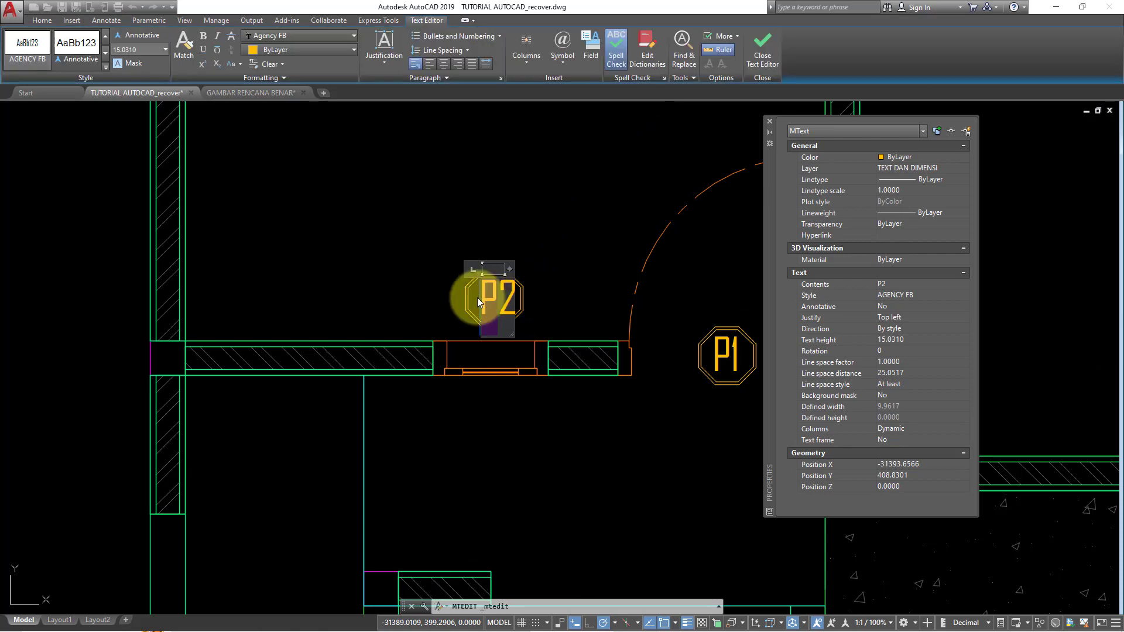
{"action": "type", "text": "J"}
{"action": "key", "text": "Delete"}
- Select the DENAH RANGKA ATAP title and its 1:100 scale note
{"action": "scroll", "coordinate": [450, 332], "scroll_direction": "down", "scroll_amount": 3}
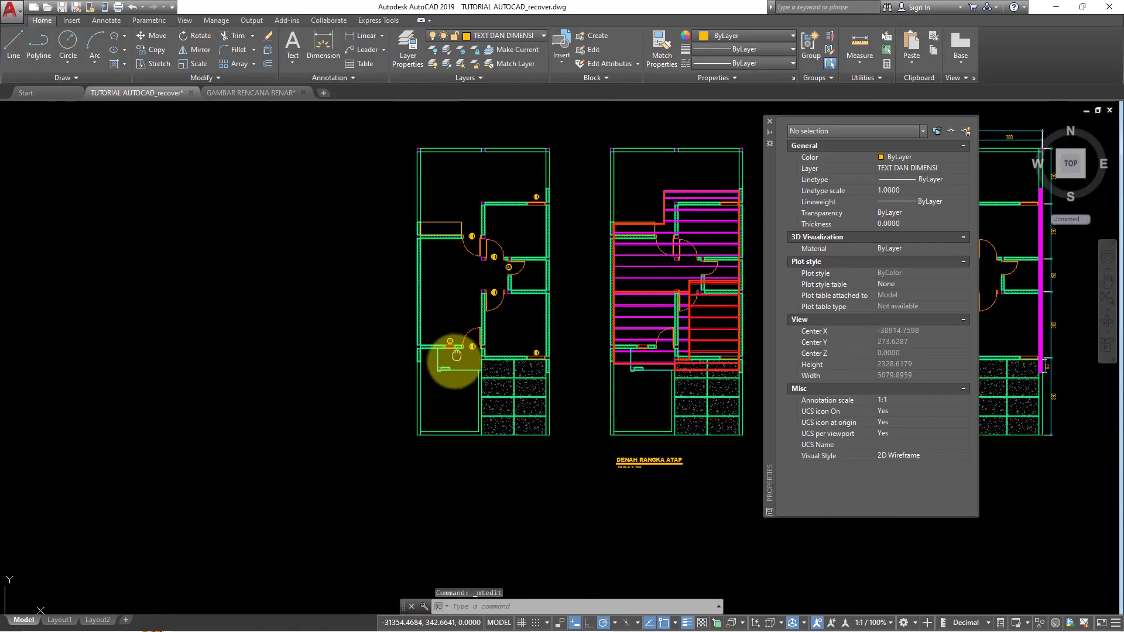
{"action": "scroll", "coordinate": [451, 364], "scroll_direction": "up", "scroll_amount": 3}
{"action": "middle_click_drag", "start_coordinate": [476, 326], "coordinate": [479, 444]}
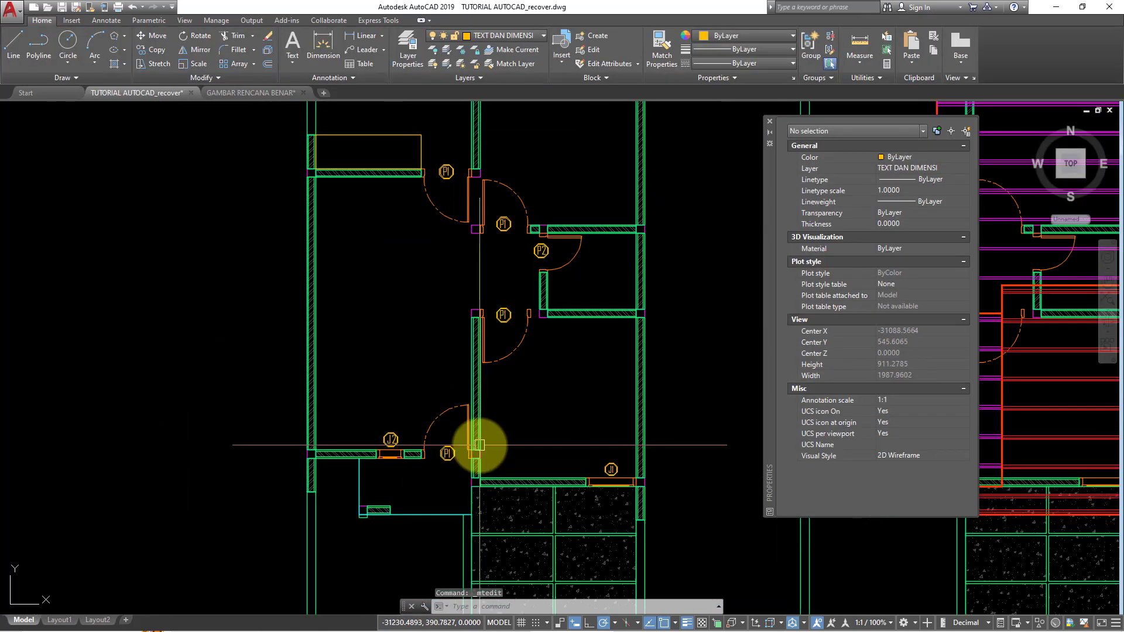
{"action": "mouse_move", "coordinate": [478, 445]}
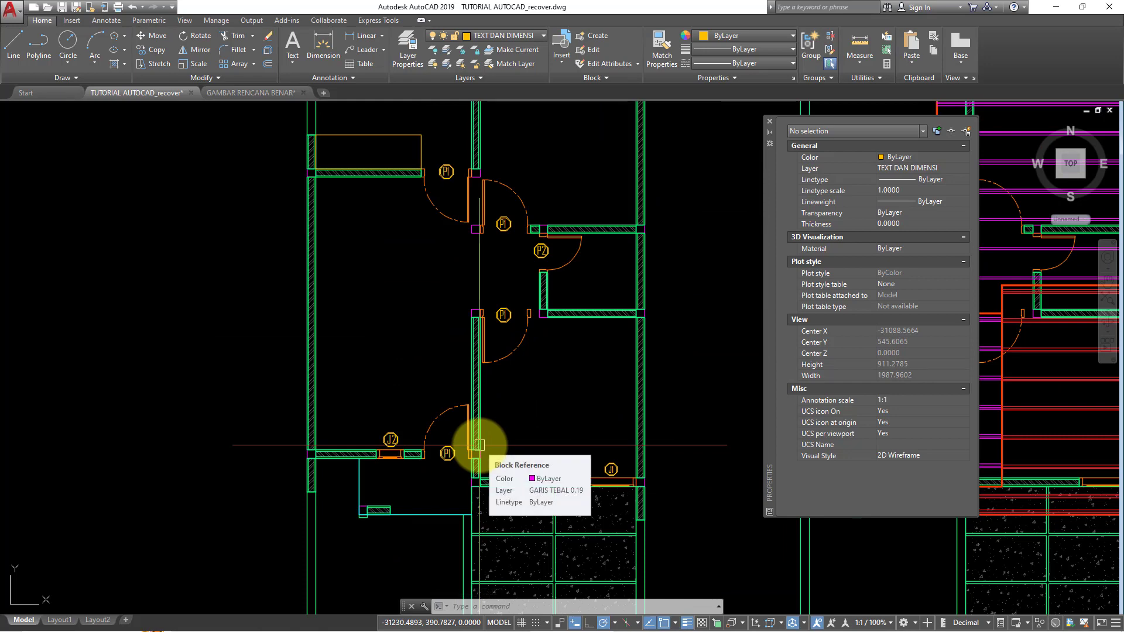
{"action": "scroll", "coordinate": [479, 445], "scroll_direction": "down", "scroll_amount": 4}
{"action": "scroll", "coordinate": [689, 477], "scroll_direction": "up", "scroll_amount": 1}
{"action": "left_click", "coordinate": [686, 477]}
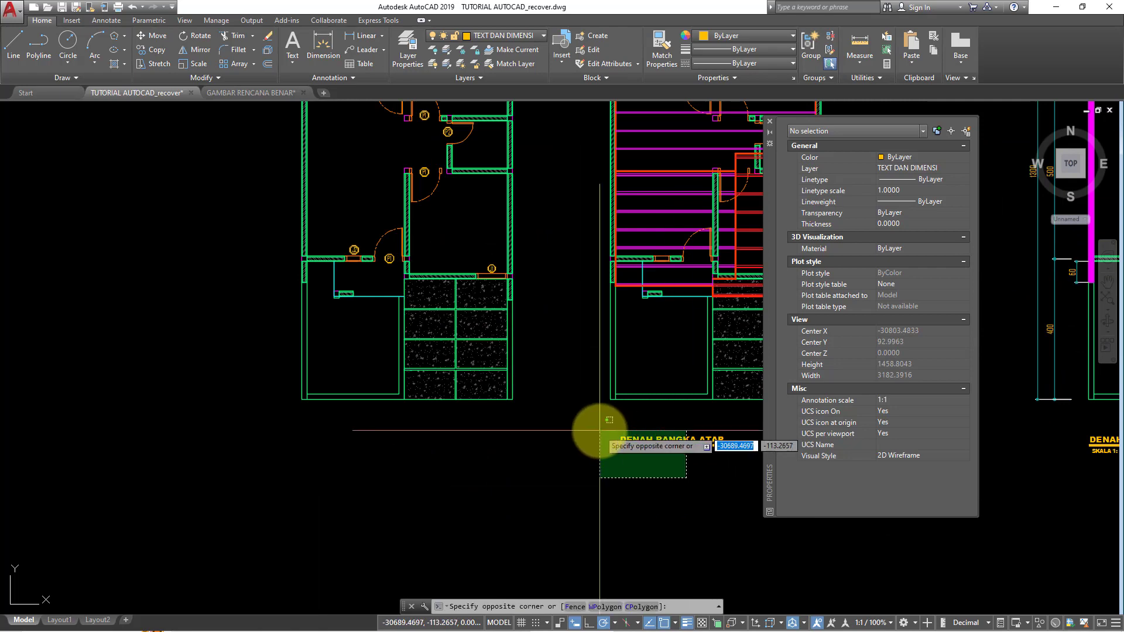
{"action": "left_click", "coordinate": [605, 440]}
- Copy the title block under the left plan and select the copied text
{"action": "type", "text": "o"}
{"action": "key", "text": "Return"}
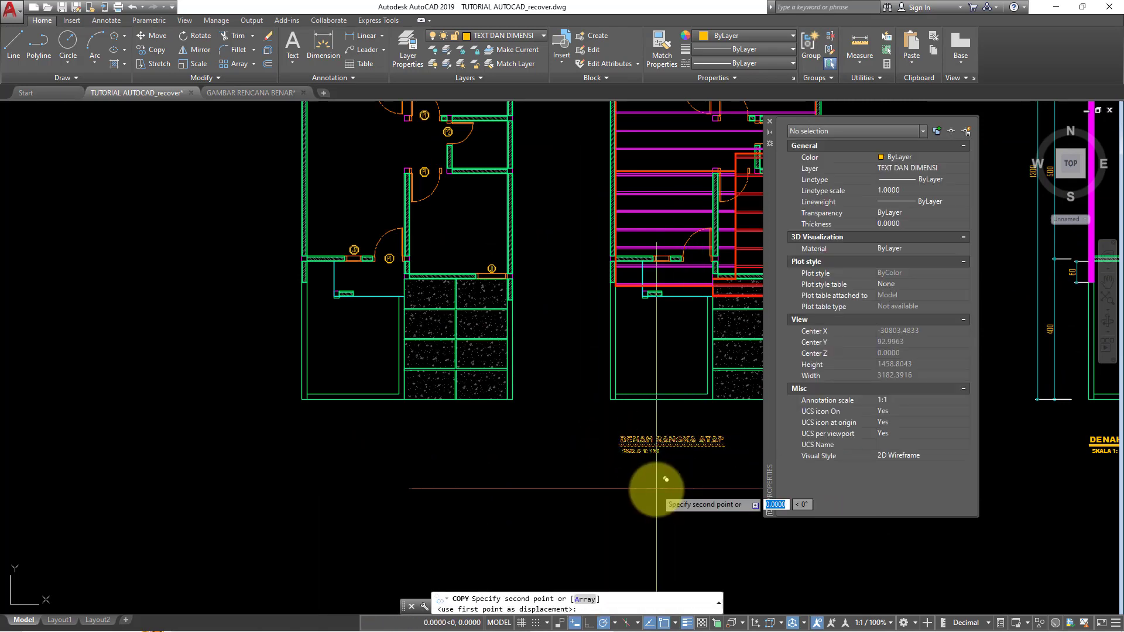
{"action": "left_click", "coordinate": [655, 487]}
{"action": "left_click", "coordinate": [398, 457]}
{"action": "key", "text": "Escape"}
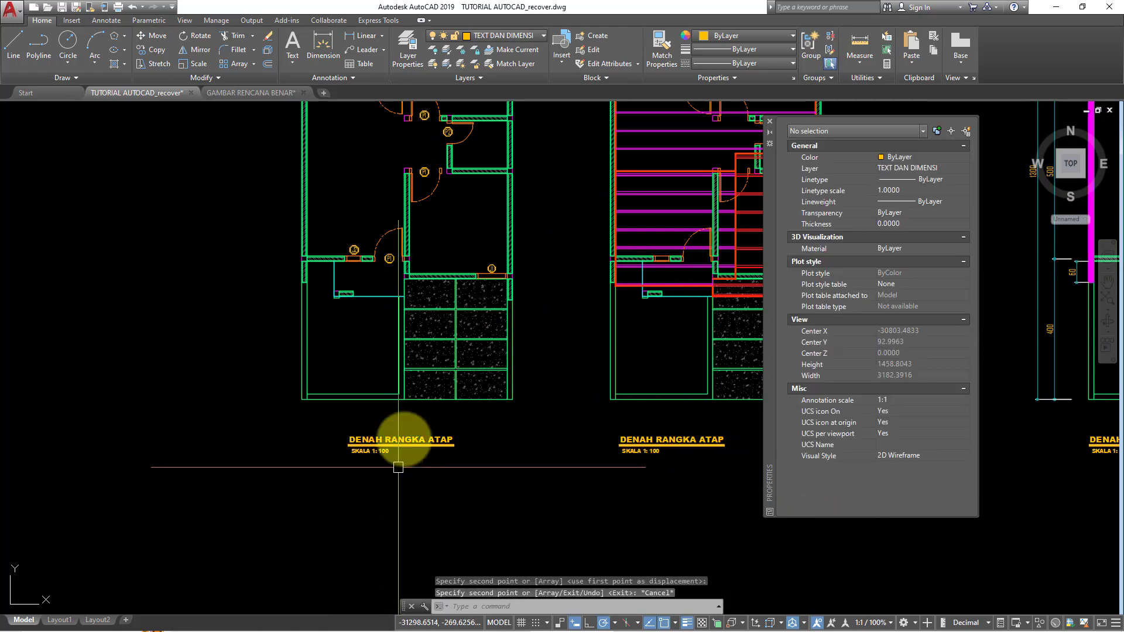
{"action": "scroll", "coordinate": [402, 444], "scroll_direction": "up", "scroll_amount": 4}
{"action": "left_click", "coordinate": [410, 480]}
- Replace the copied heading with 'DENAH KUSEN PINTU & JENDELA', left-justified
{"action": "double_click", "coordinate": [353, 476]}
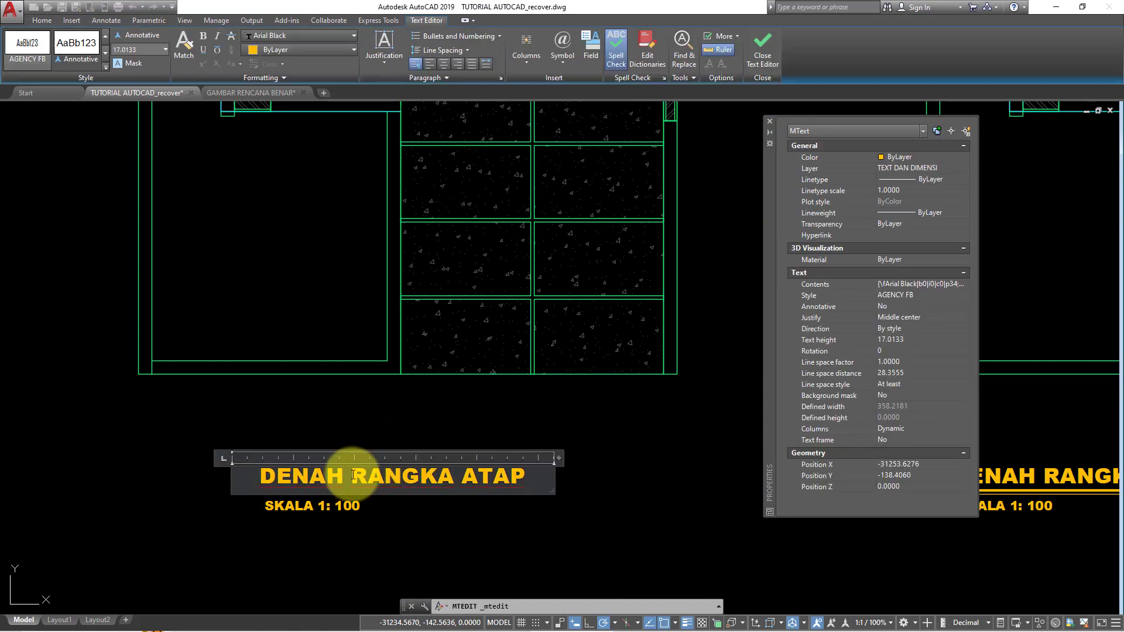
{"action": "key", "text": "ctrl+a"}
{"action": "type", "text": "DENAH"}
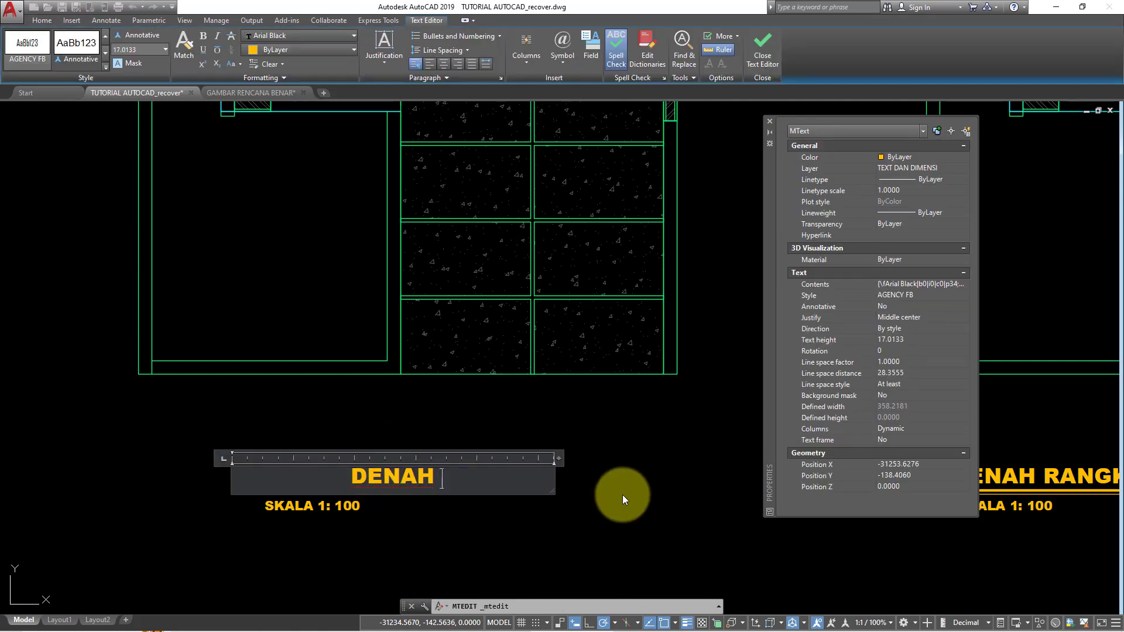
{"action": "type", "text": " KUSEN P"}
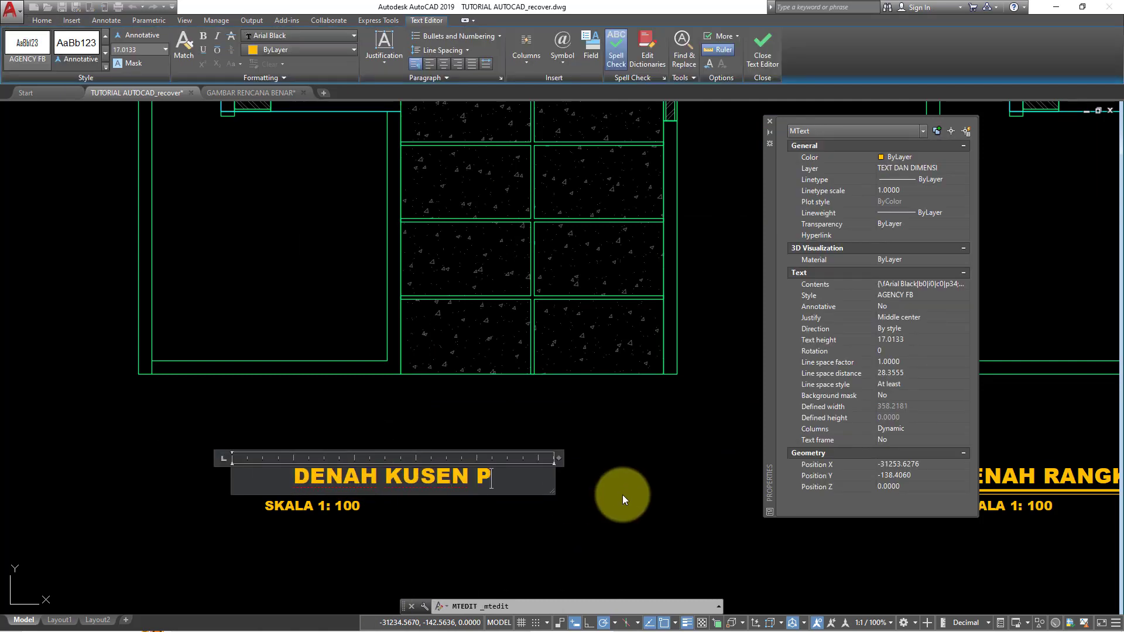
{"action": "type", "text": "INTU"}
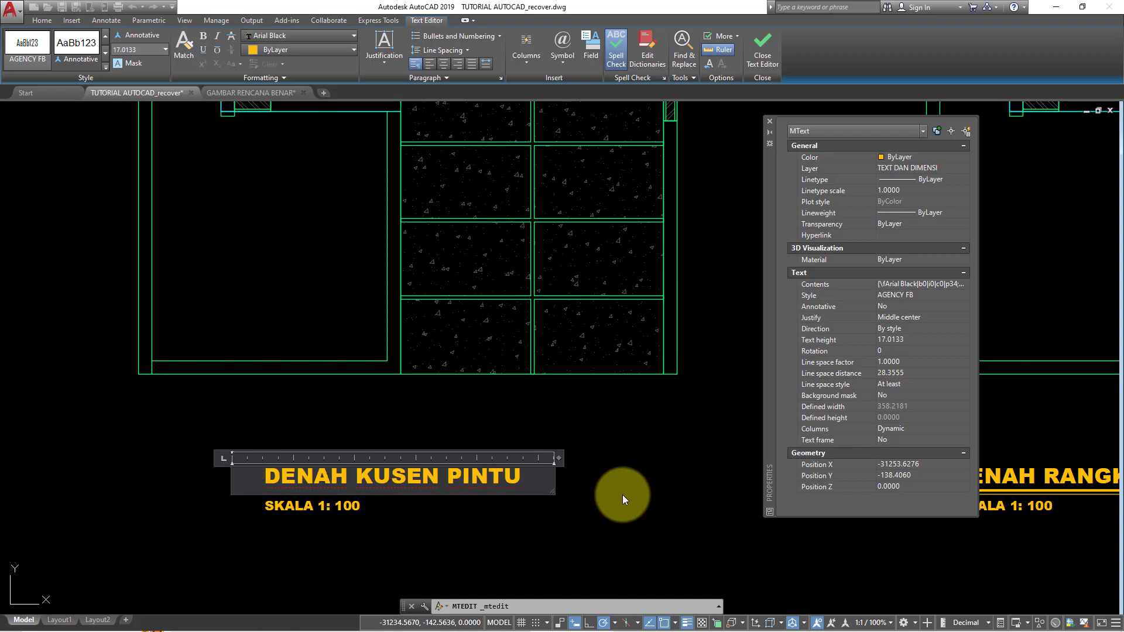
{"action": "type", "text": " & JENDE"}
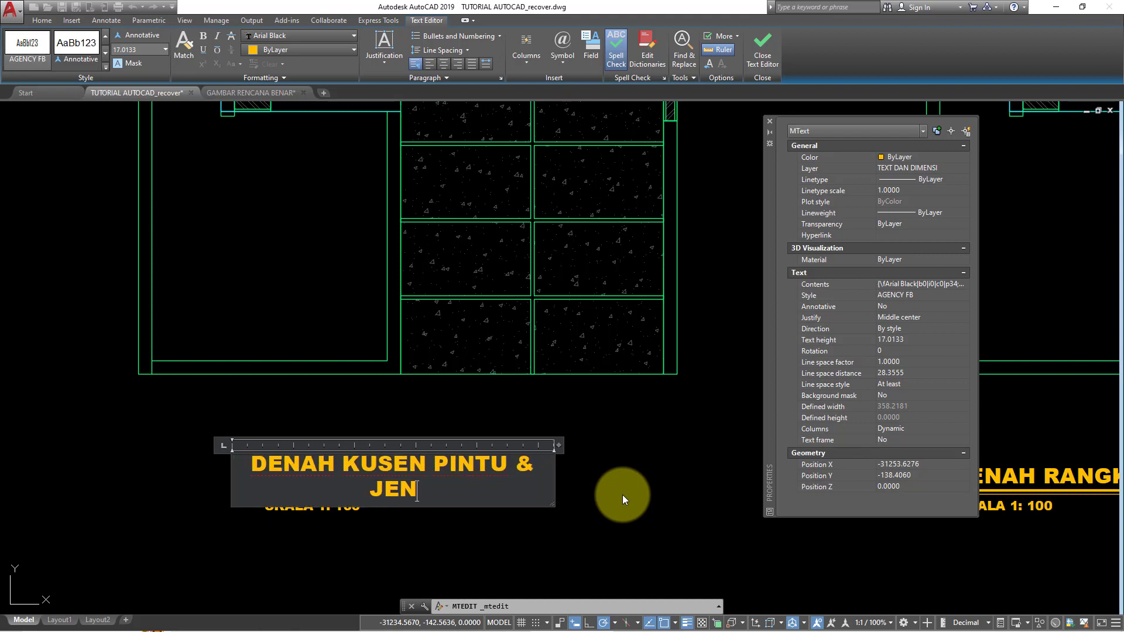
{"action": "type", "text": "LA"}
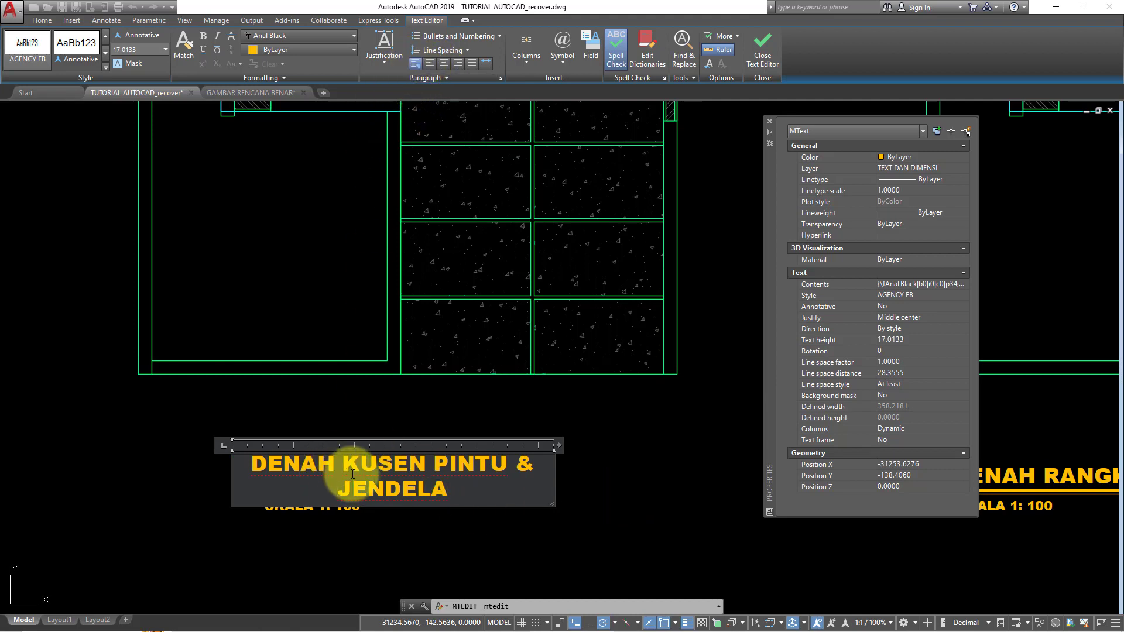
{"action": "key", "text": "BackSpace"}
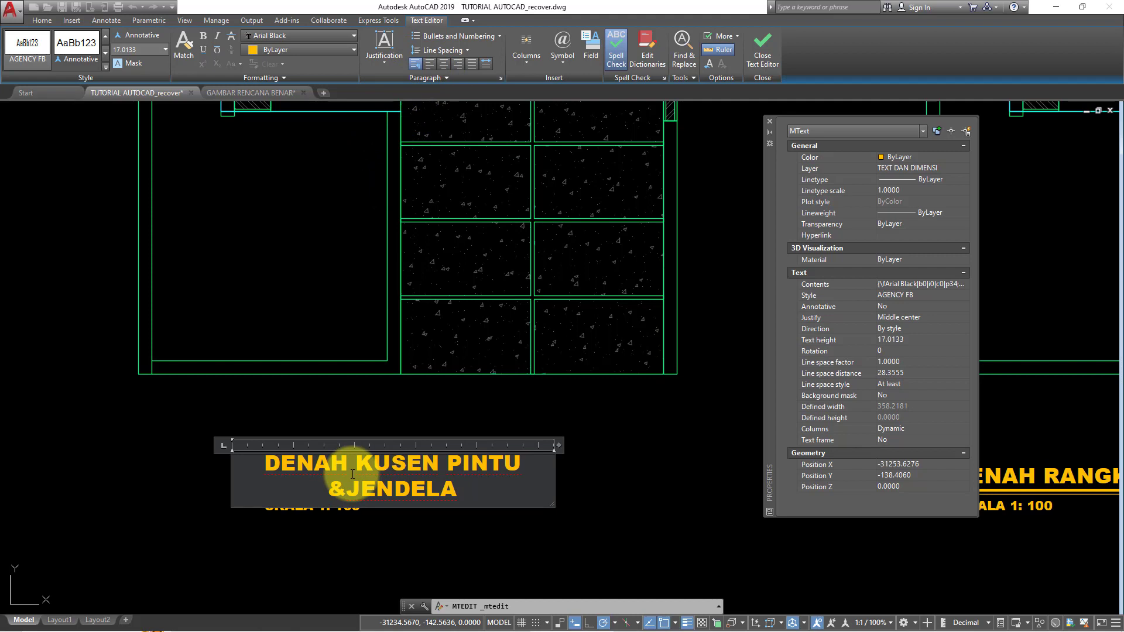
{"action": "left_click_drag", "start_coordinate": [443, 490], "coordinate": [218, 458]}
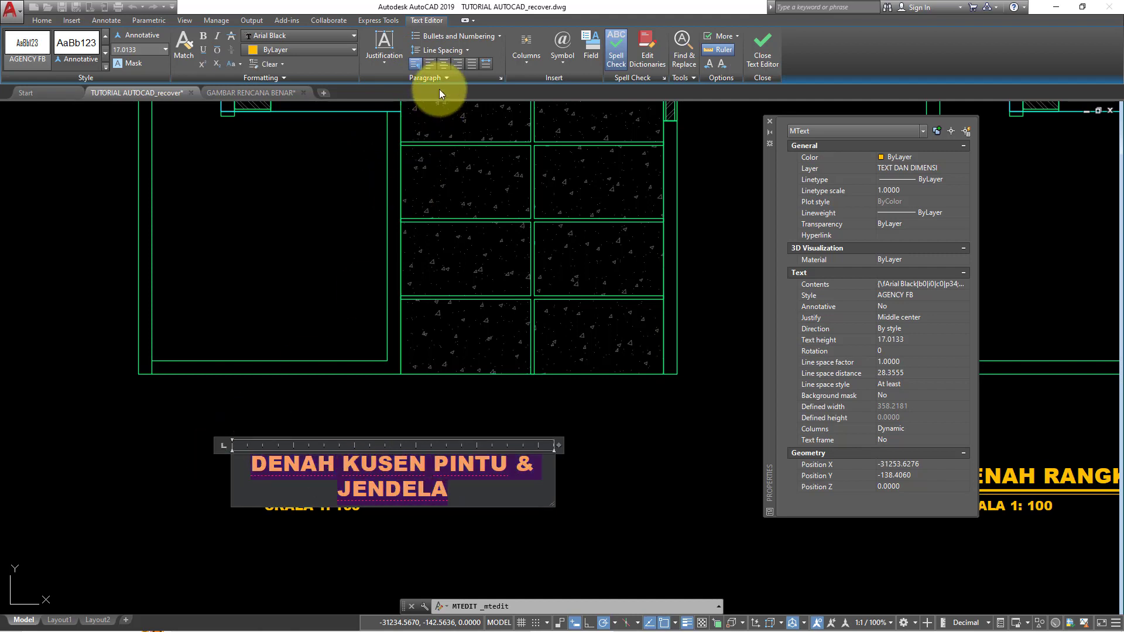
{"action": "left_click", "coordinate": [433, 64]}
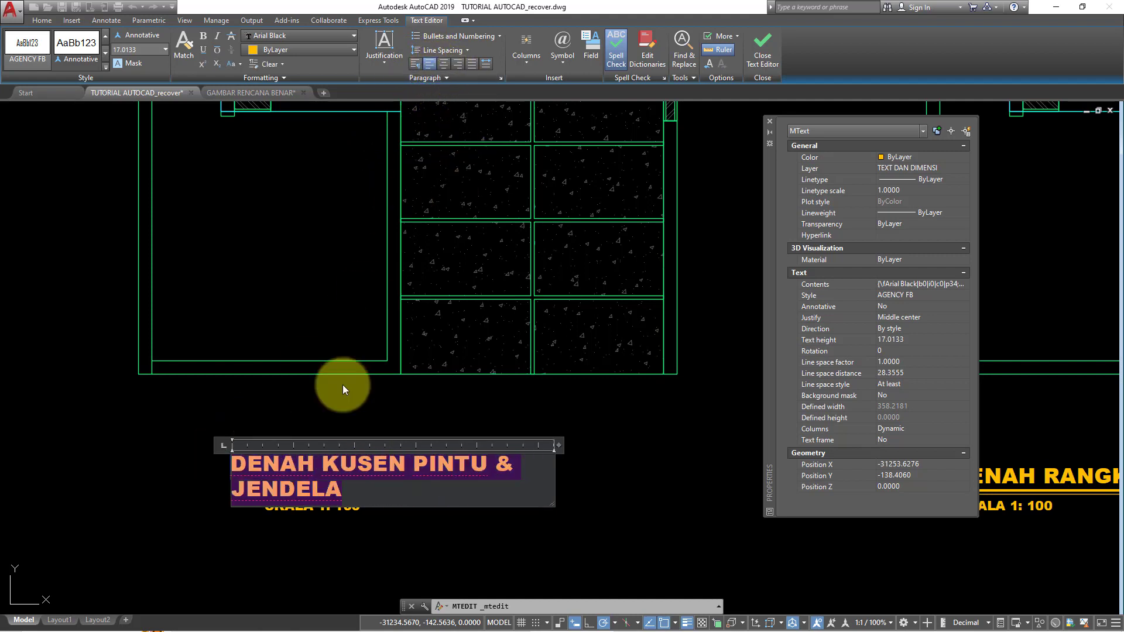
{"action": "left_click", "coordinate": [349, 415]}
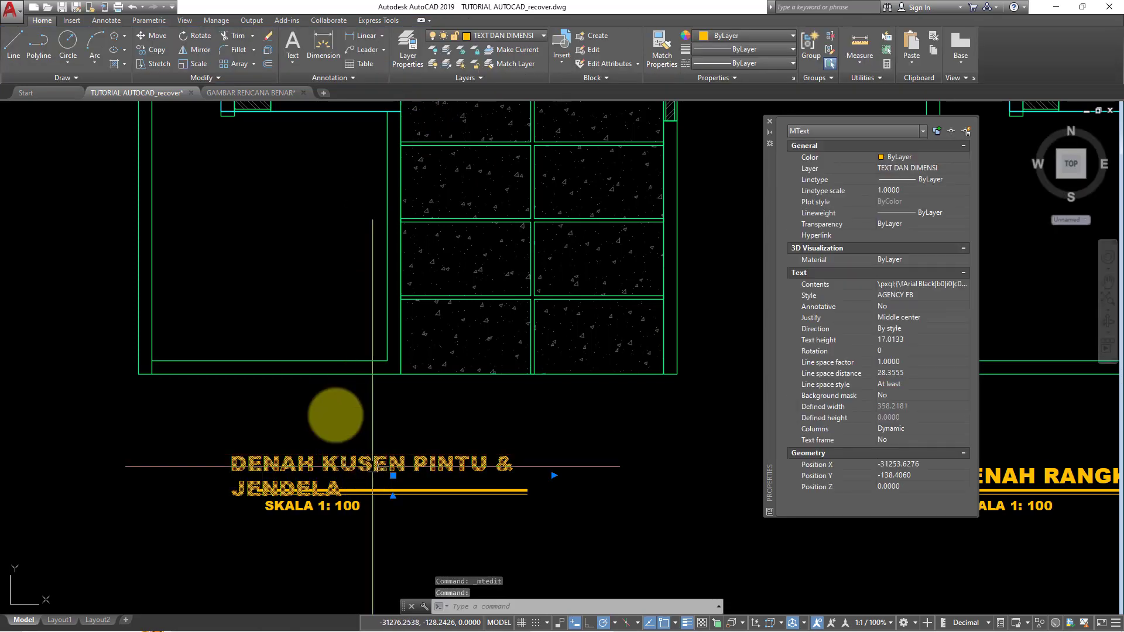
- Move the retitled heading onto the underline above SKALA 1:100
{"action": "middle_click_drag", "start_coordinate": [492, 534], "coordinate": [450, 471]}
{"action": "type", "text": "m"}
{"action": "key", "text": "Return"}
{"action": "left_click", "coordinate": [512, 503]}
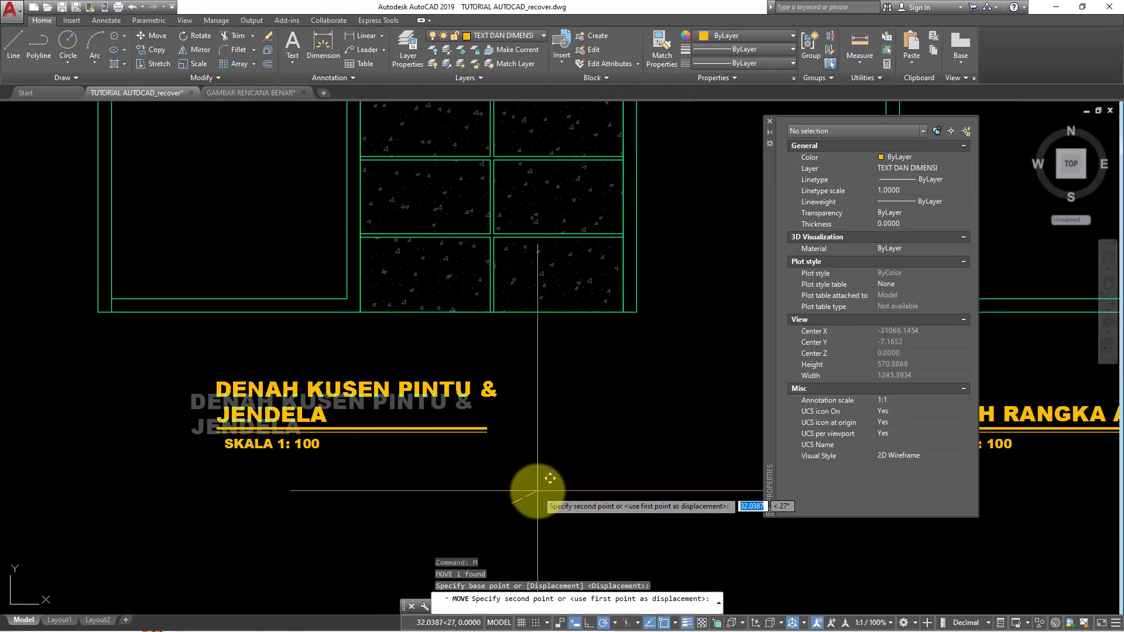
{"action": "left_click", "coordinate": [537, 491]}
{"action": "scroll", "coordinate": [527, 486], "scroll_direction": "down", "scroll_amount": 2}
{"action": "scroll", "coordinate": [522, 431], "scroll_direction": "down", "scroll_amount": 1}
{"action": "scroll", "coordinate": [464, 451], "scroll_direction": "up", "scroll_amount": 1}
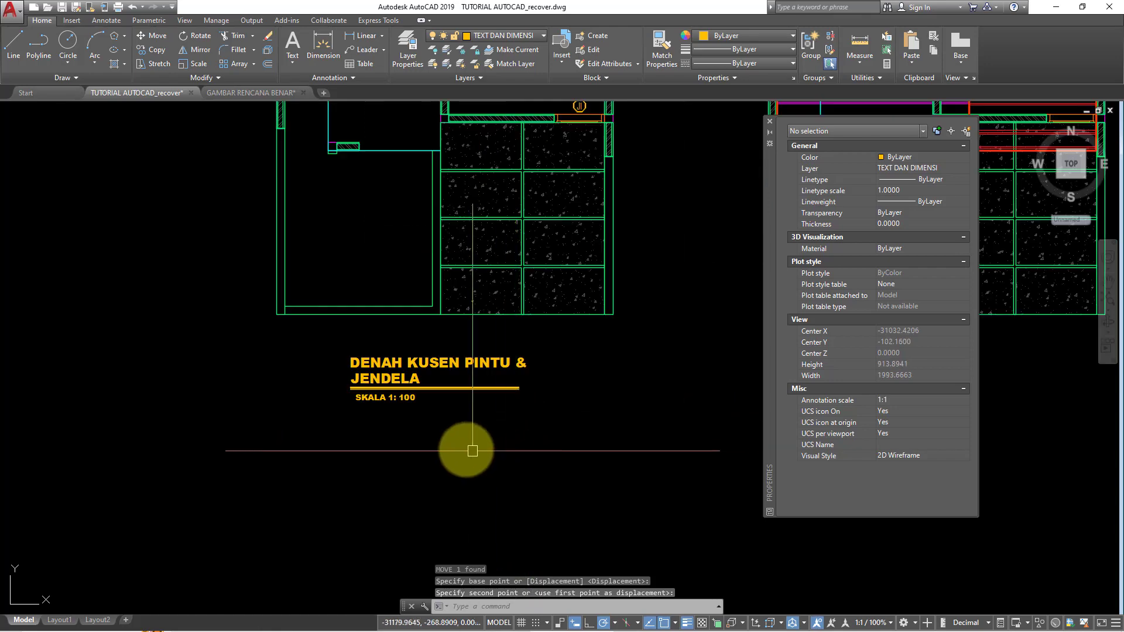
{"action": "scroll", "coordinate": [504, 451], "scroll_direction": "down", "scroll_amount": 1}
{"action": "scroll", "coordinate": [499, 462], "scroll_direction": "up", "scroll_amount": 2}
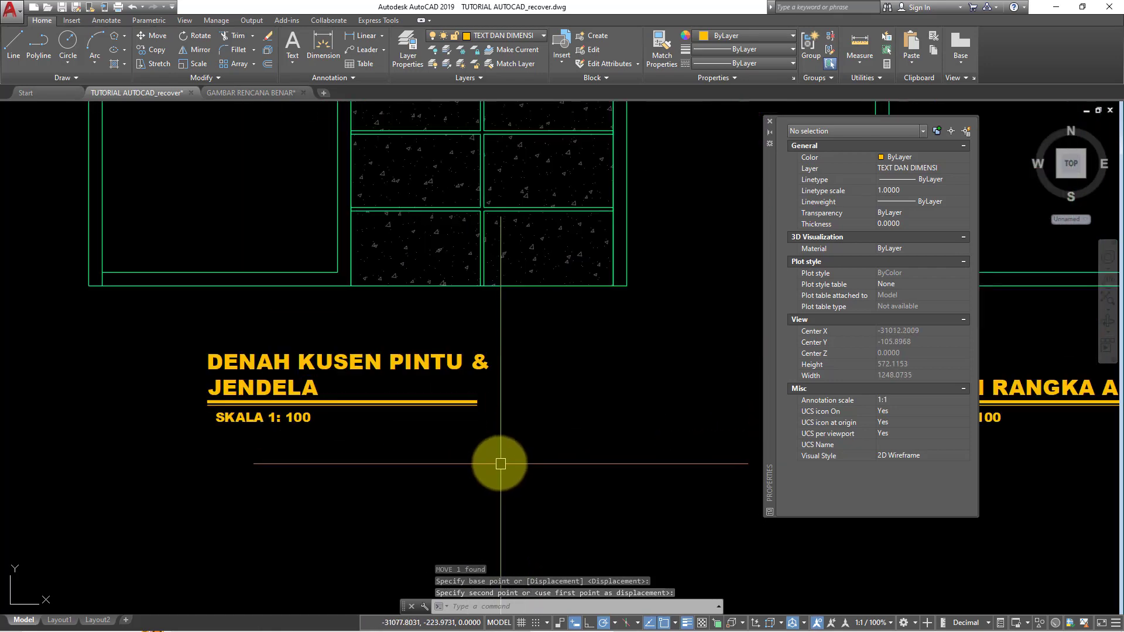
{"action": "scroll", "coordinate": [497, 441], "scroll_direction": "up", "scroll_amount": 1}
- Stretch the right end of the title underline to match the heading
{"action": "left_click", "coordinate": [496, 441]}
{"action": "type", "text": "s"}
{"action": "key", "text": "Return"}
{"action": "left_click", "coordinate": [495, 432]}
{"action": "left_click", "coordinate": [463, 410]}
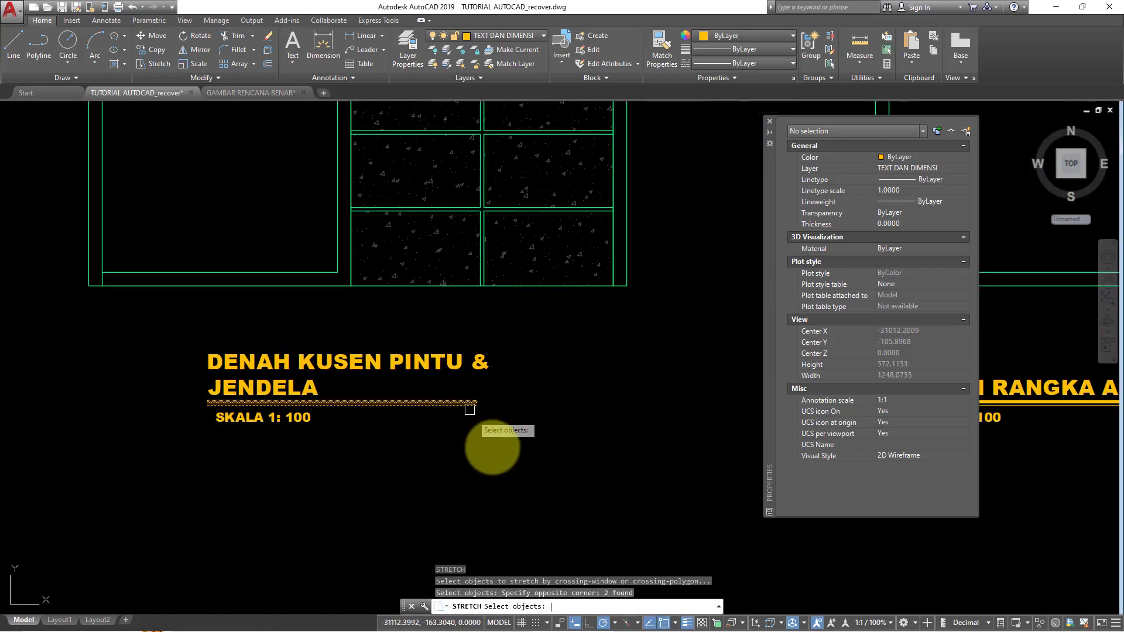
{"action": "key", "text": "Return"}
{"action": "left_click", "coordinate": [498, 448]}
{"action": "scroll", "coordinate": [515, 447], "scroll_direction": "down", "scroll_amount": 4}
{"action": "scroll", "coordinate": [552, 454], "scroll_direction": "down", "scroll_amount": 2}
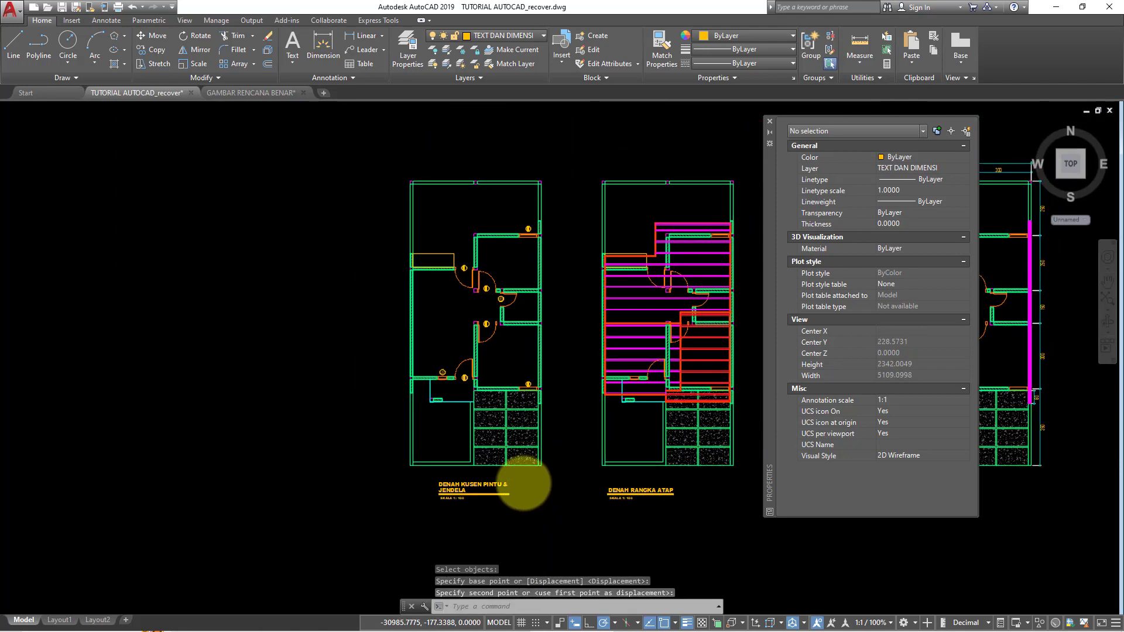
{"action": "mouse_move", "coordinate": [516, 452]}
{"action": "middle_mouse_down"}
{"action": "mouse_move", "coordinate": [422, 425]}
{"action": "mouse_move", "coordinate": [490, 472]}
{"action": "middle_mouse_up"}
{"action": "scroll", "coordinate": [436, 468], "scroll_direction": "up", "scroll_amount": 2}
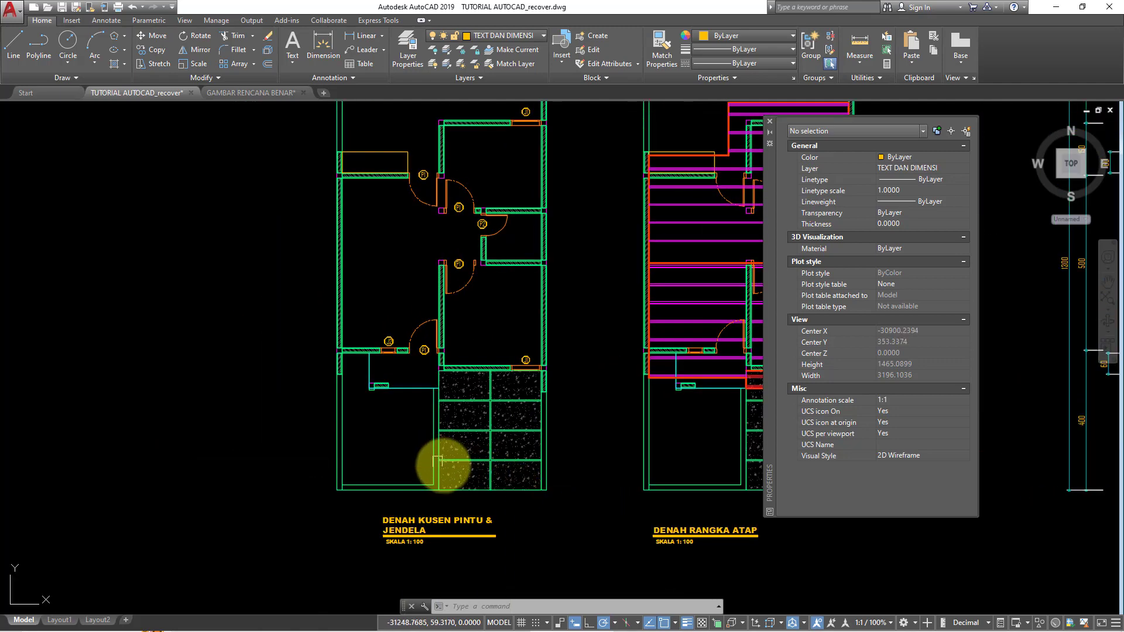
- Copy the door-and-window floor plan to the left of the original
{"action": "left_click", "coordinate": [473, 461]}
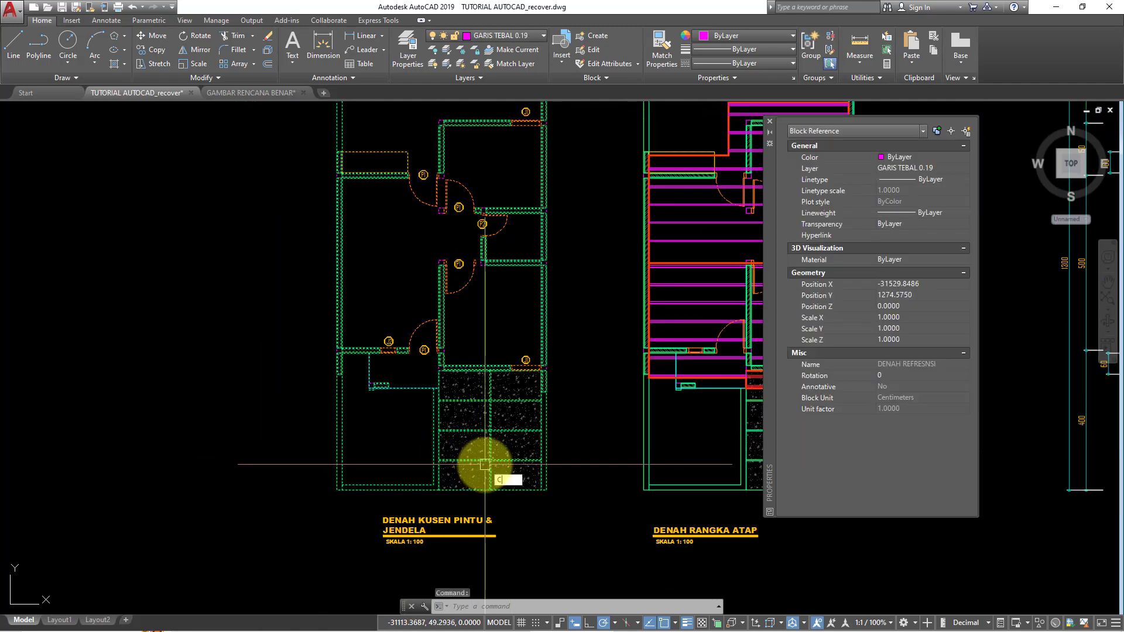
{"action": "type", "text": "o"}
{"action": "key", "text": "Return"}
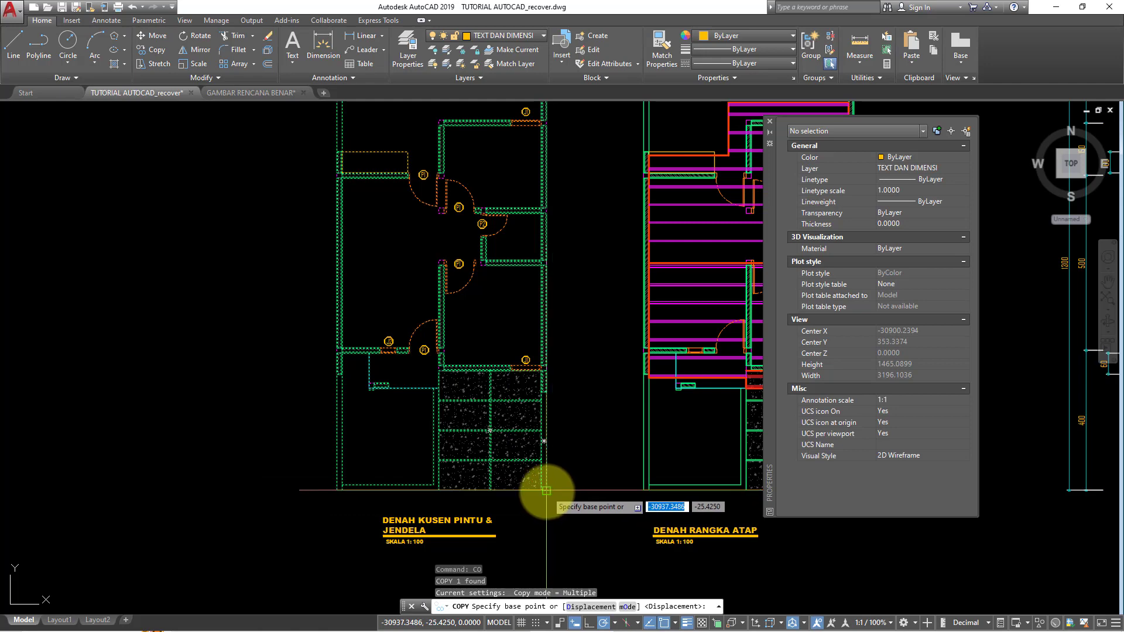
{"action": "left_click", "coordinate": [546, 490]}
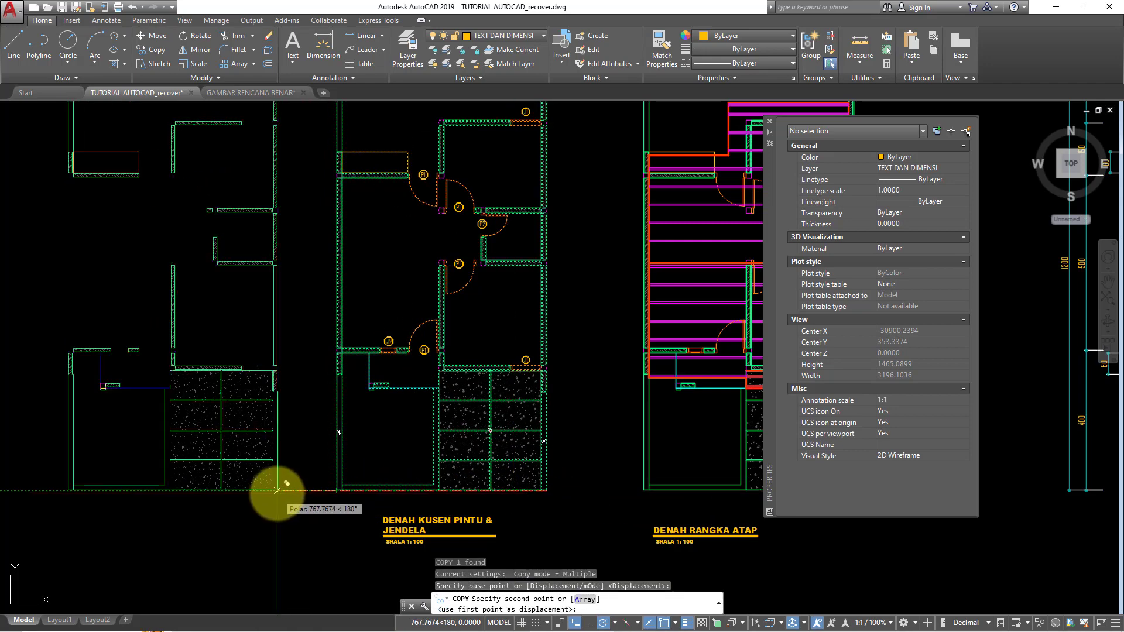
{"action": "left_click", "coordinate": [277, 490]}
{"action": "key", "text": "Escape"}
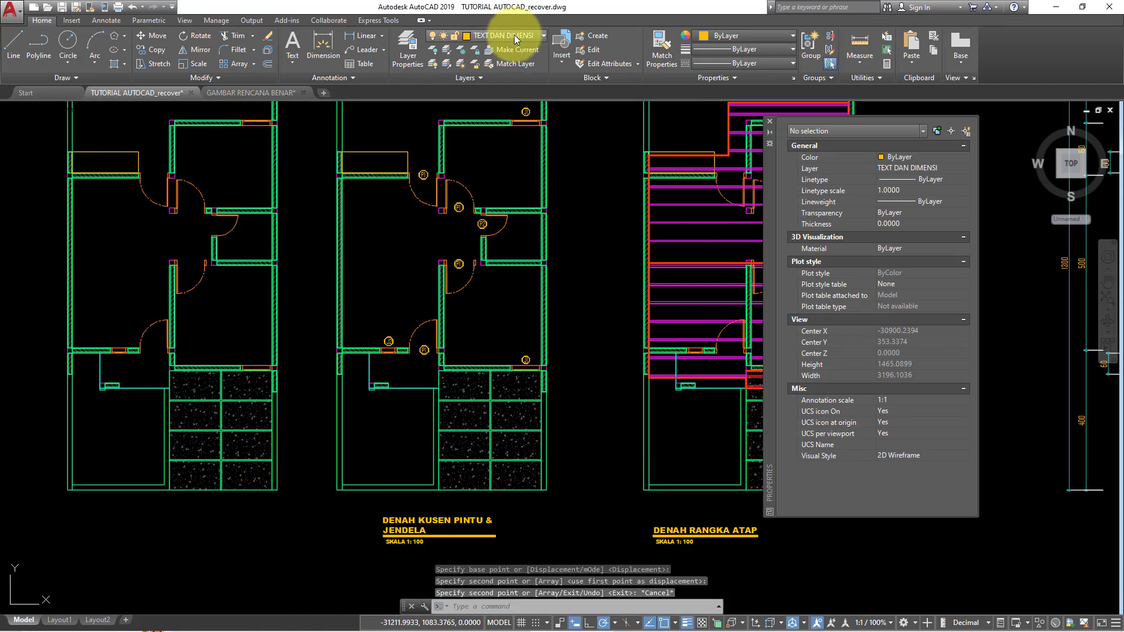
- After briefly choosing ARSIRAN, make layer 0 the current layer
{"action": "left_click", "coordinate": [514, 34]}
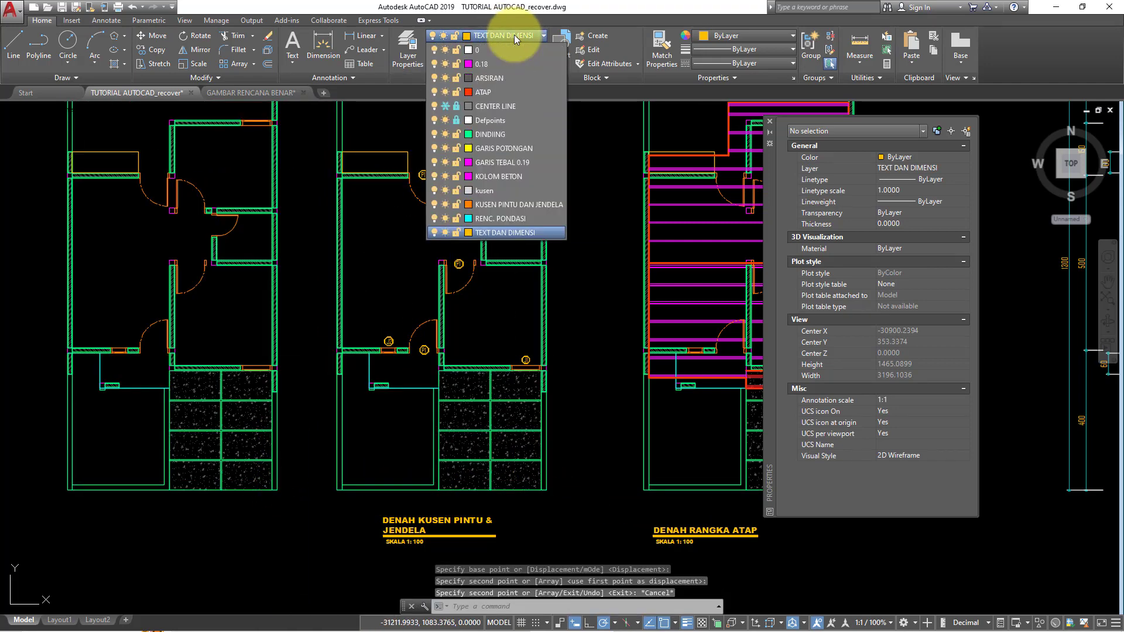
{"action": "left_click", "coordinate": [504, 77]}
{"action": "middle_click_drag", "start_coordinate": [205, 372], "coordinate": [269, 373]}
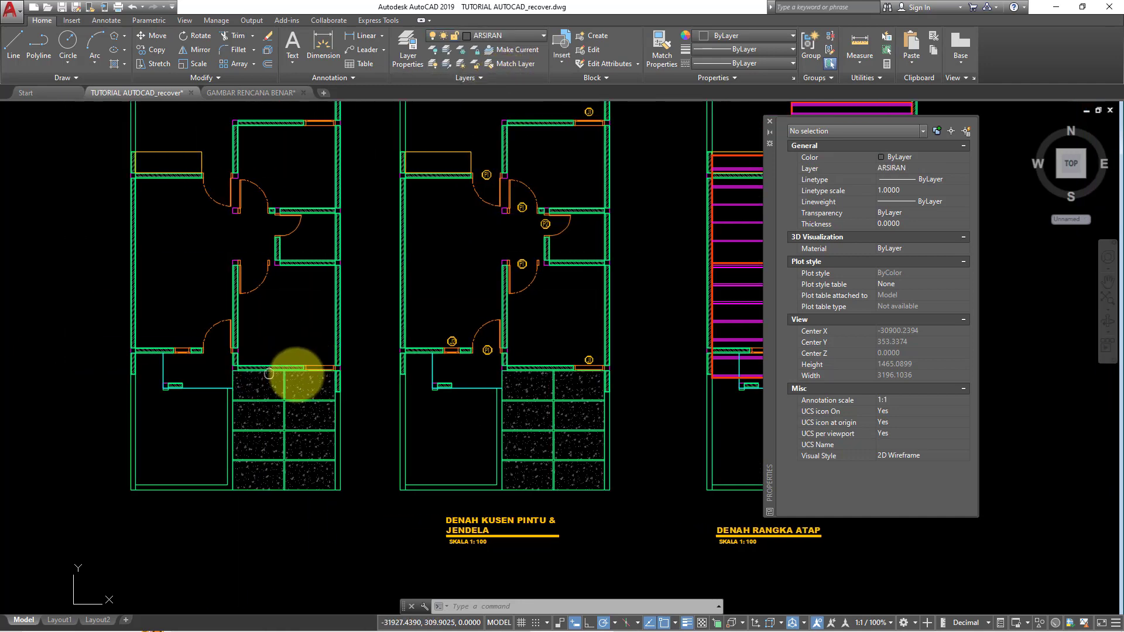
{"action": "scroll", "coordinate": [316, 433], "scroll_direction": "up", "scroll_amount": 2}
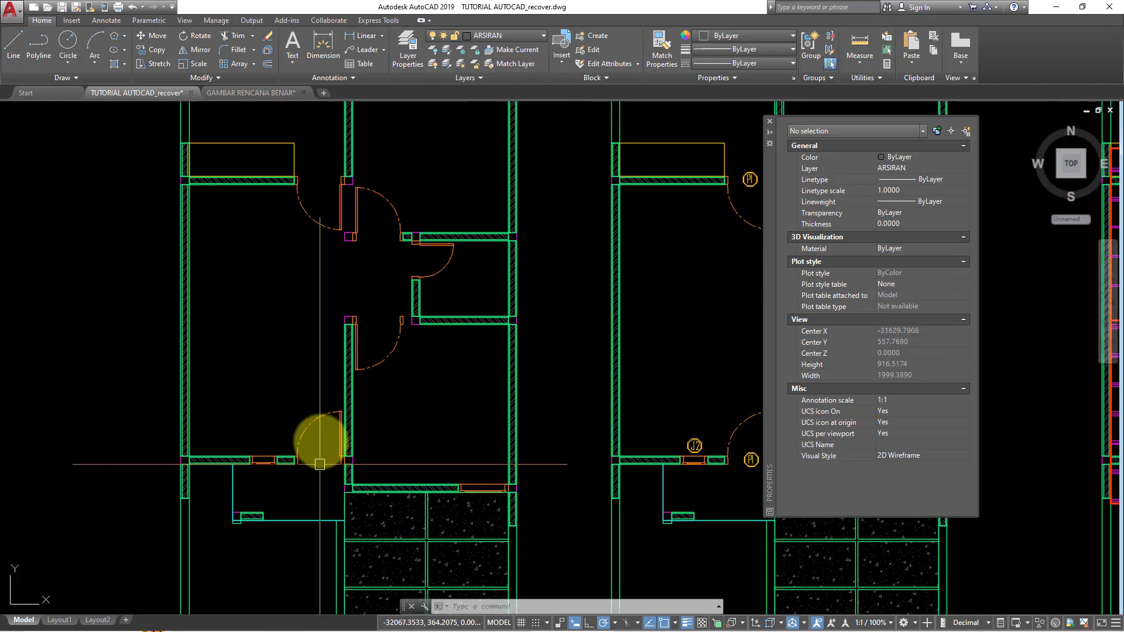
{"action": "left_click", "coordinate": [515, 38]}
{"action": "left_click", "coordinate": [504, 52]}
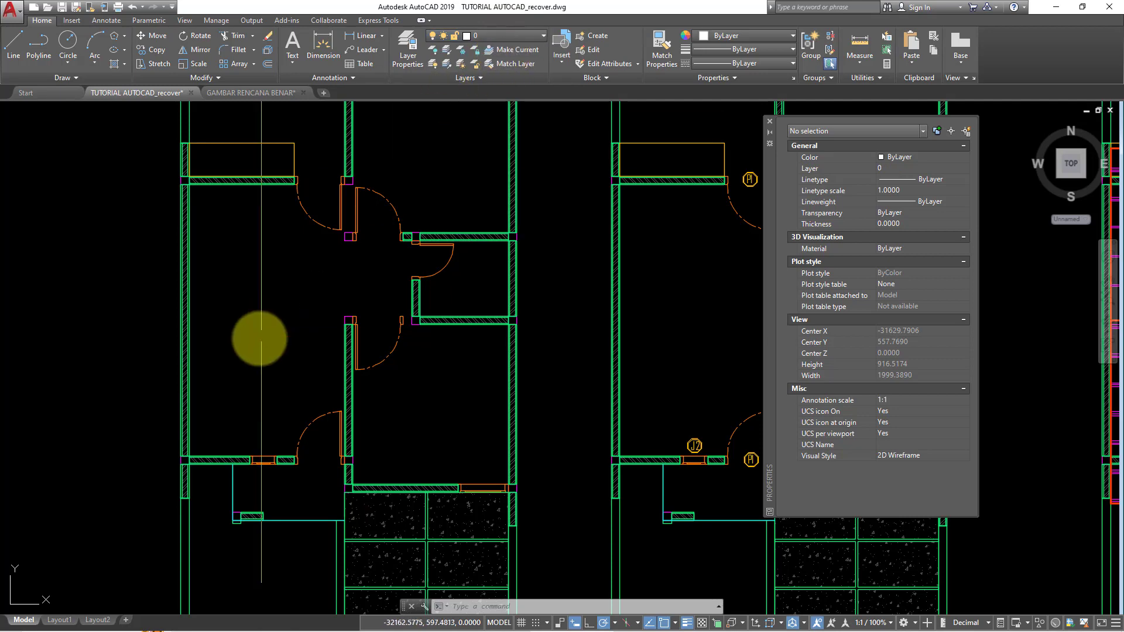
{"action": "middle_click_drag", "start_coordinate": [261, 339], "coordinate": [254, 317]}
{"action": "key", "text": "Escape"}
{"action": "key", "text": "Escape"}
{"action": "middle_click_drag", "start_coordinate": [286, 356], "coordinate": [289, 392]}
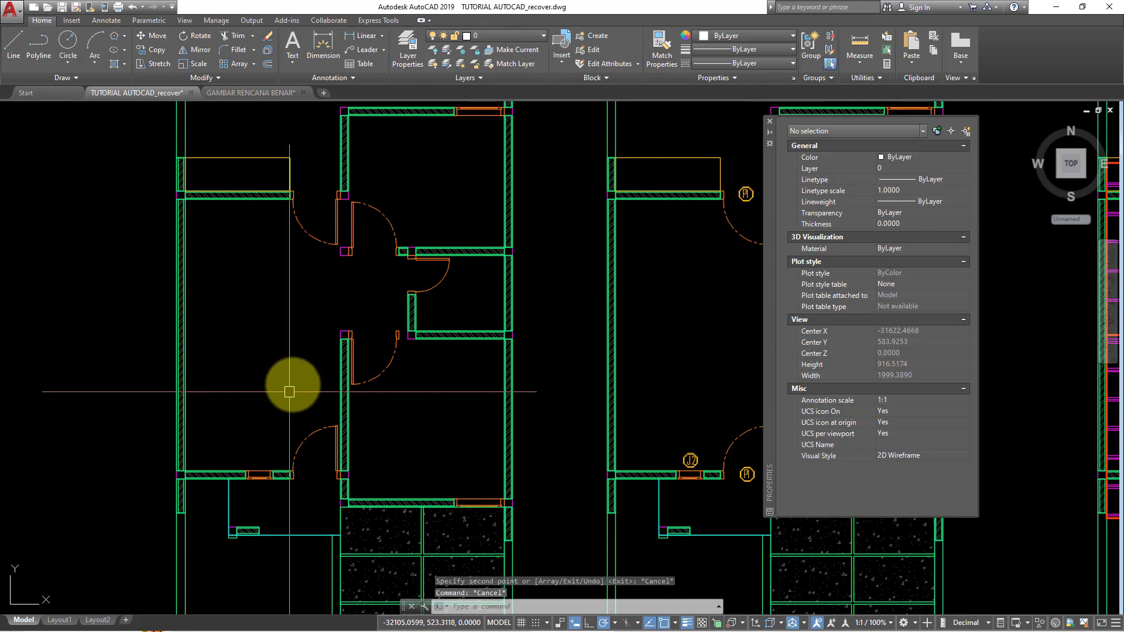
{"action": "key", "text": "Escape"}
- Start a polyline at a wall corner of the copied plan and add the next two corners
{"action": "key", "text": "Return"}
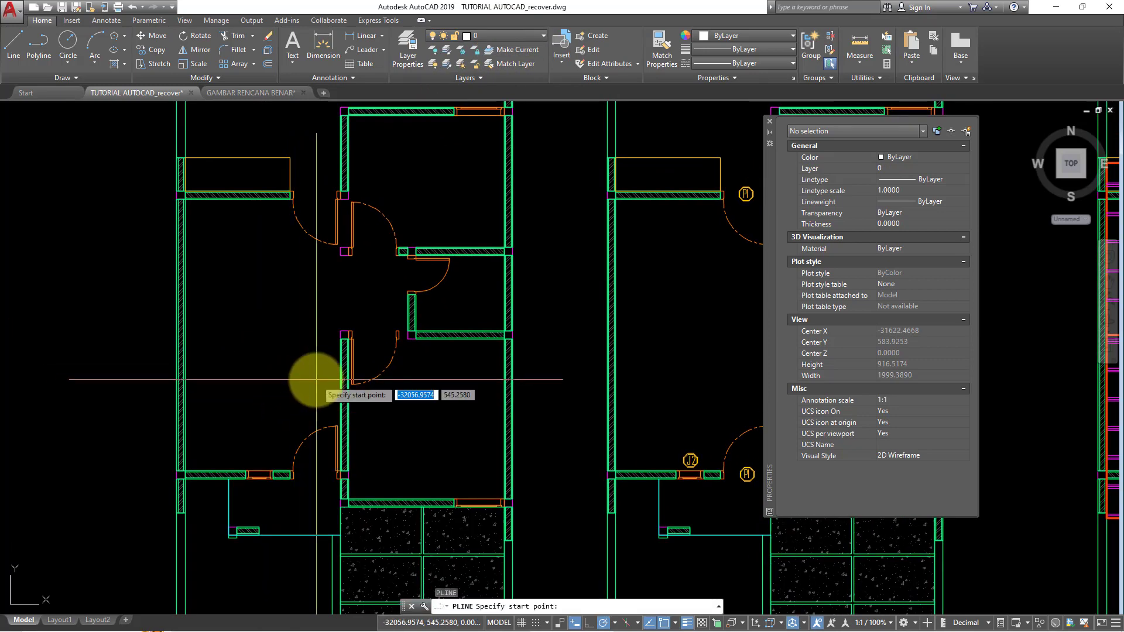
{"action": "scroll", "coordinate": [287, 480], "scroll_direction": "up", "scroll_amount": 5}
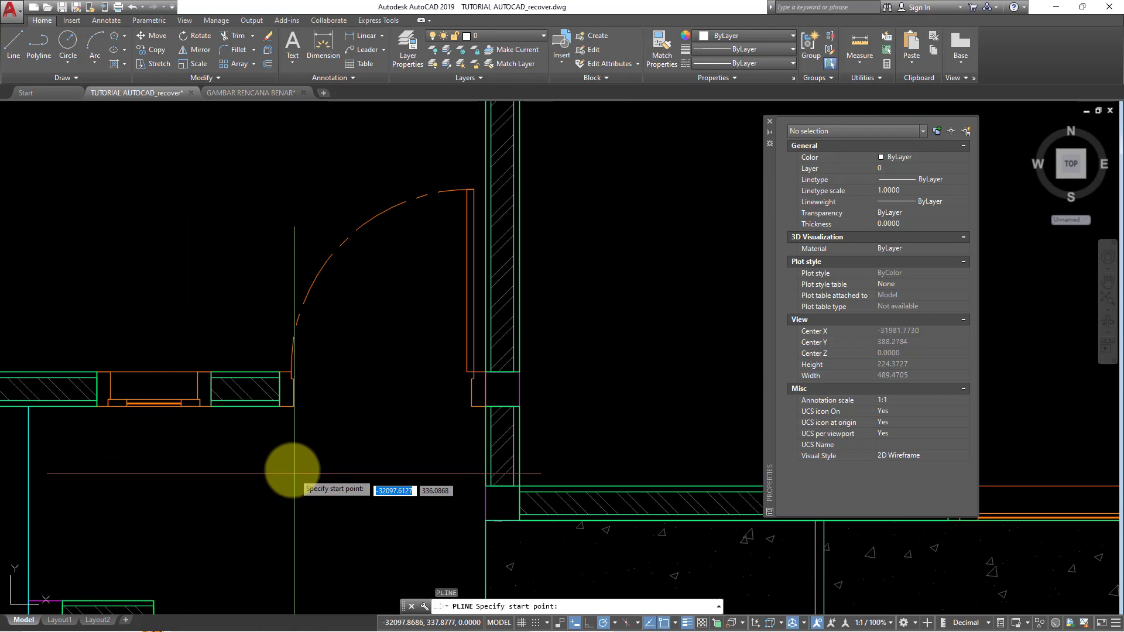
{"action": "left_click", "coordinate": [279, 404]}
{"action": "left_click", "coordinate": [278, 372]}
{"action": "scroll", "coordinate": [431, 401], "scroll_direction": "down", "scroll_amount": 3}
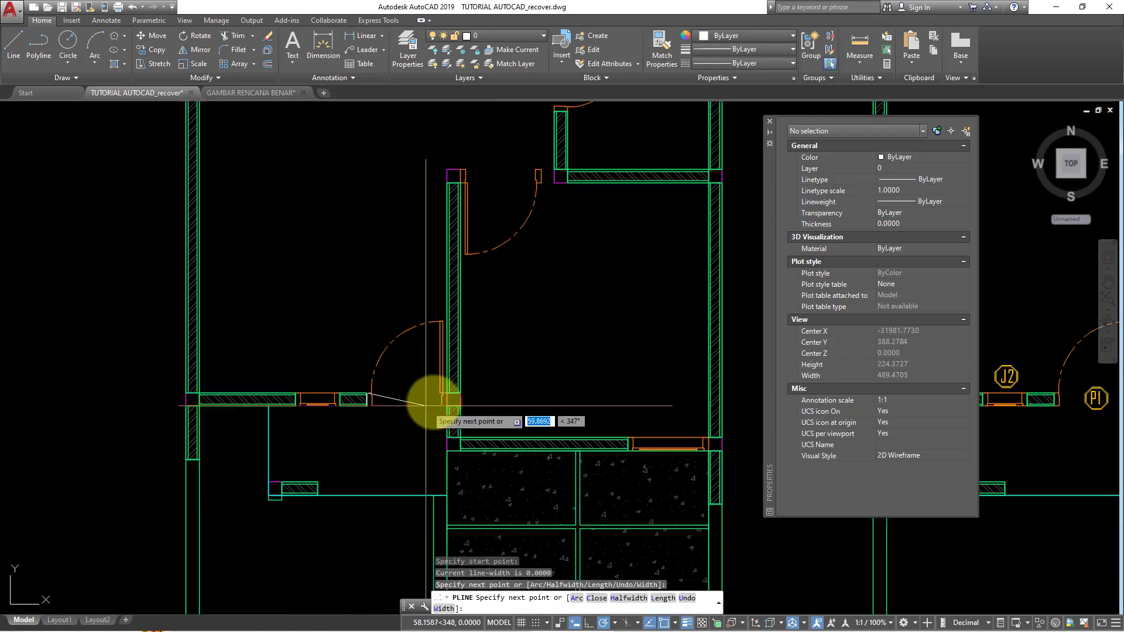
{"action": "scroll", "coordinate": [226, 381], "scroll_direction": "up", "scroll_amount": 3}
{"action": "left_click", "coordinate": [147, 413]}
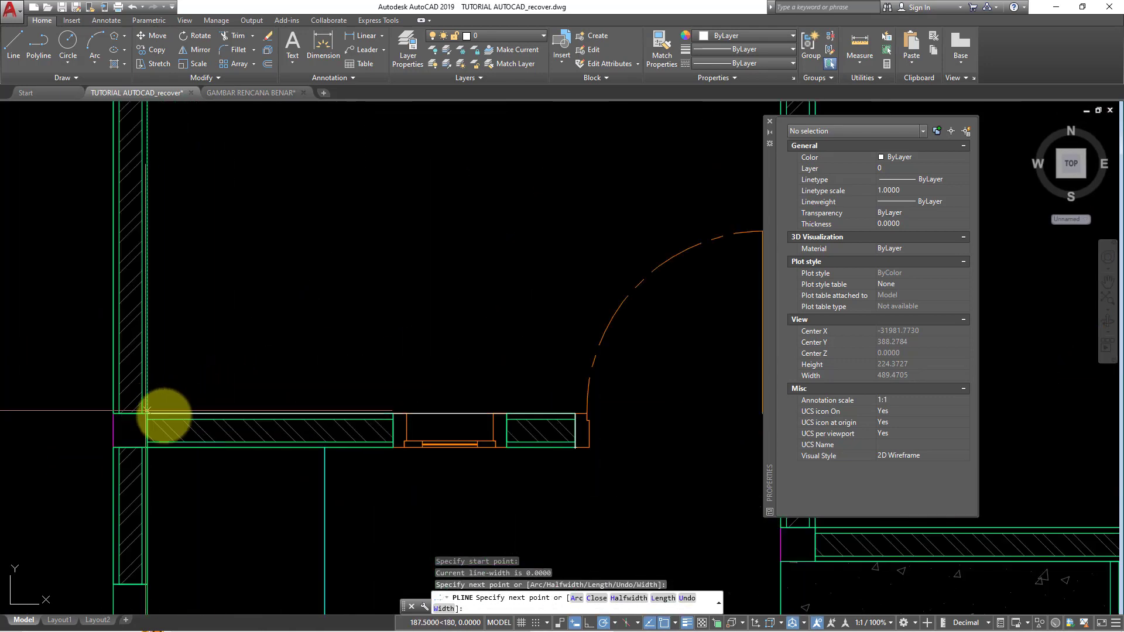
- Extend the polyline to the room's upper wall corner and the wall's top end
{"action": "scroll", "coordinate": [271, 293], "scroll_direction": "down", "scroll_amount": 5}
{"action": "scroll", "coordinate": [244, 283], "scroll_direction": "up", "scroll_amount": 2}
{"action": "scroll", "coordinate": [237, 245], "scroll_direction": "up", "scroll_amount": 4}
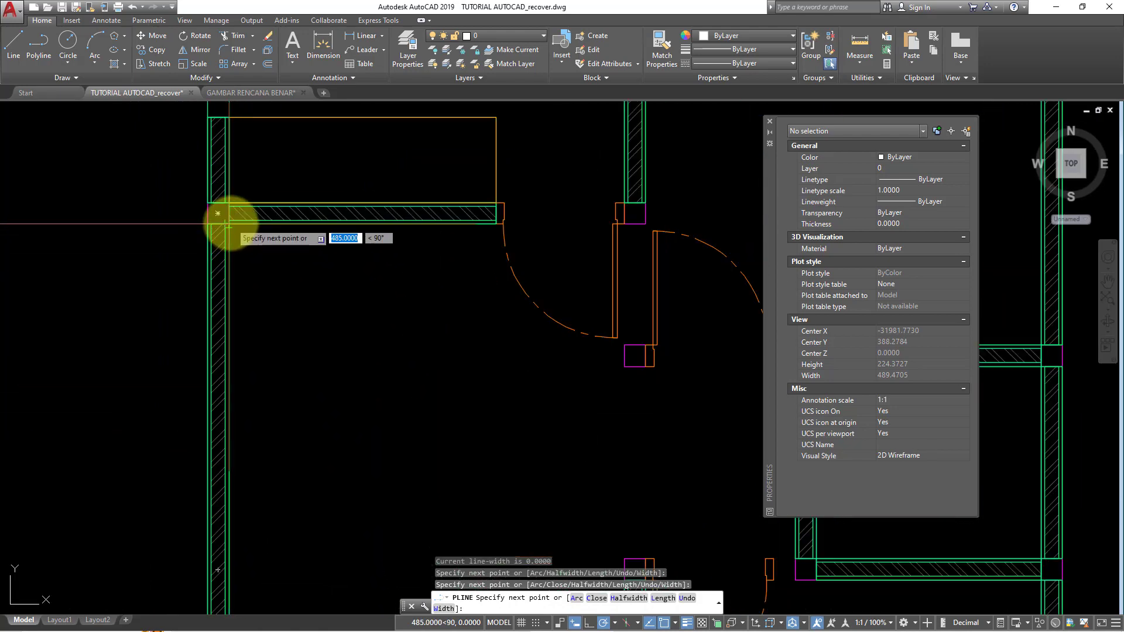
{"action": "left_click", "coordinate": [231, 223]}
{"action": "scroll", "coordinate": [468, 221], "scroll_direction": "up", "scroll_amount": 2}
{"action": "scroll", "coordinate": [492, 221], "scroll_direction": "up", "scroll_amount": 2}
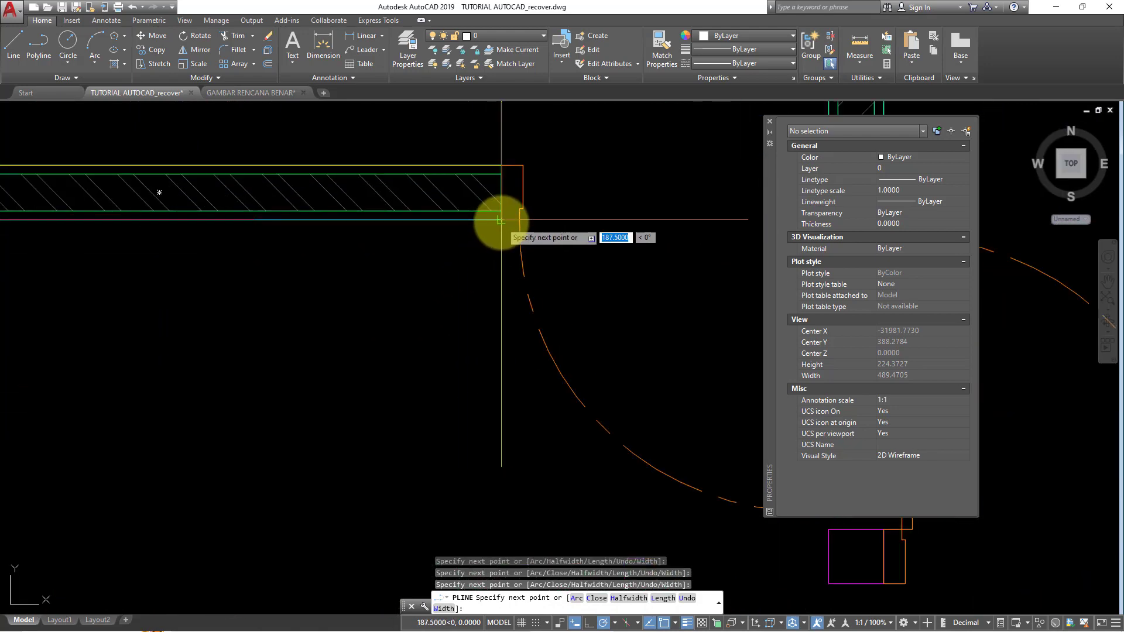
{"action": "left_click", "coordinate": [502, 168]}
- Continue the polyline to the lower wall junction and a point 15 units below, leaving it open
{"action": "scroll", "coordinate": [380, 292], "scroll_direction": "down", "scroll_amount": 5}
{"action": "scroll", "coordinate": [467, 257], "scroll_direction": "up", "scroll_amount": 5}
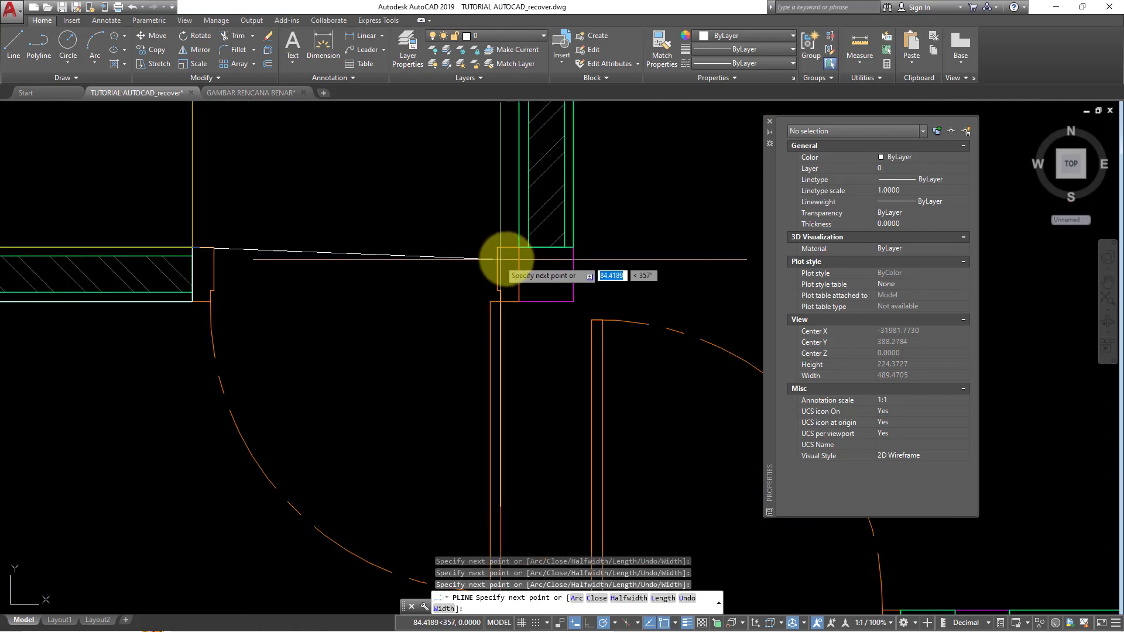
{"action": "scroll", "coordinate": [469, 234], "scroll_direction": "down", "scroll_amount": 2}
{"action": "scroll", "coordinate": [486, 375], "scroll_direction": "up", "scroll_amount": 2}
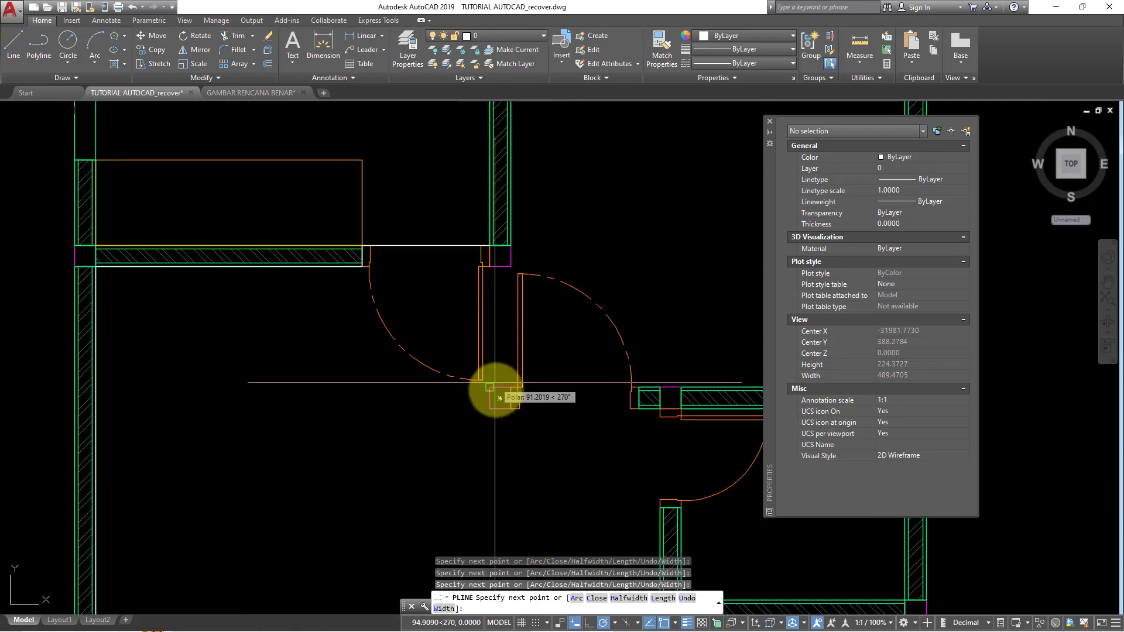
{"action": "scroll", "coordinate": [514, 408], "scroll_direction": "up", "scroll_amount": 2}
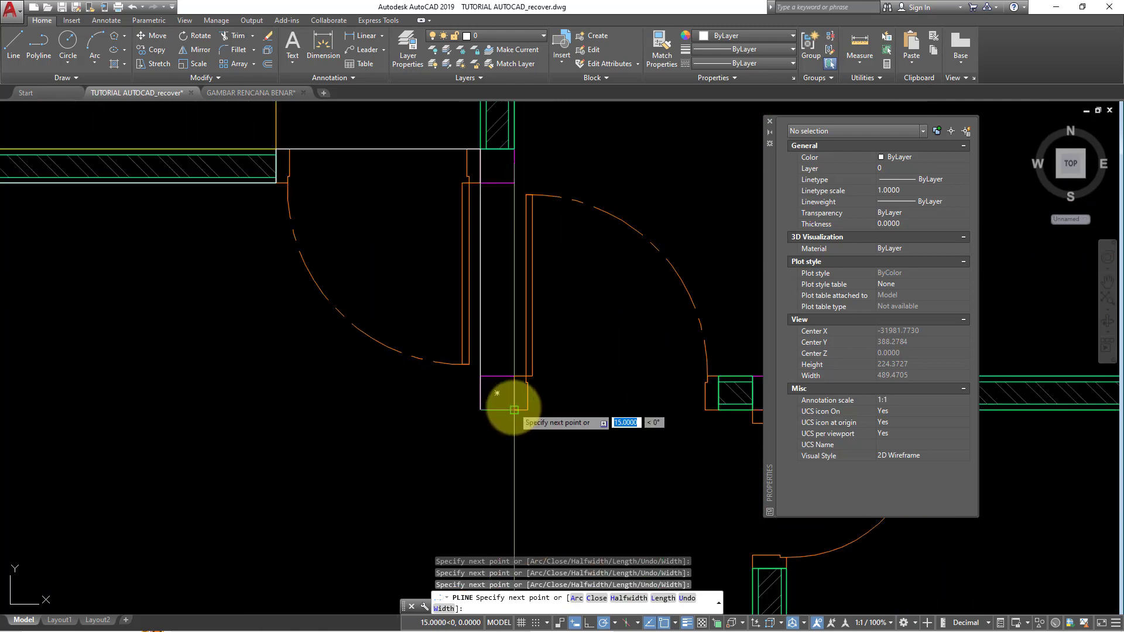
{"action": "scroll", "coordinate": [515, 351], "scroll_direction": "down", "scroll_amount": 3}
{"action": "scroll", "coordinate": [524, 257], "scroll_direction": "up", "scroll_amount": 2}
{"action": "scroll", "coordinate": [504, 272], "scroll_direction": "up", "scroll_amount": 2}
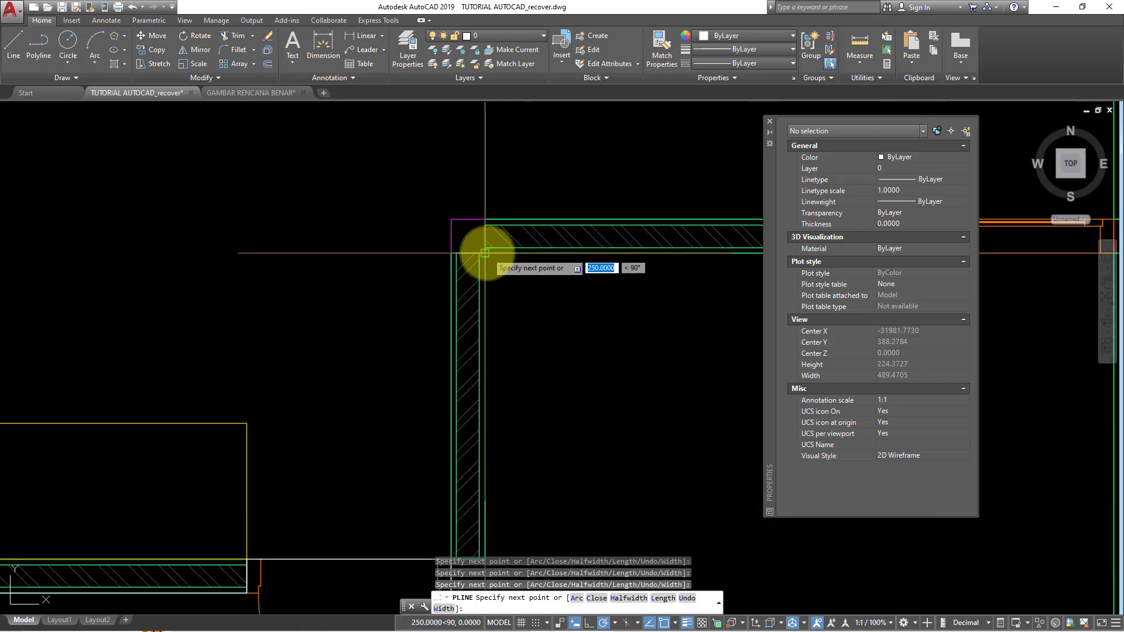
{"action": "scroll", "coordinate": [404, 299], "scroll_direction": "down", "scroll_amount": 3}
{"action": "scroll", "coordinate": [664, 303], "scroll_direction": "up", "scroll_amount": 2}
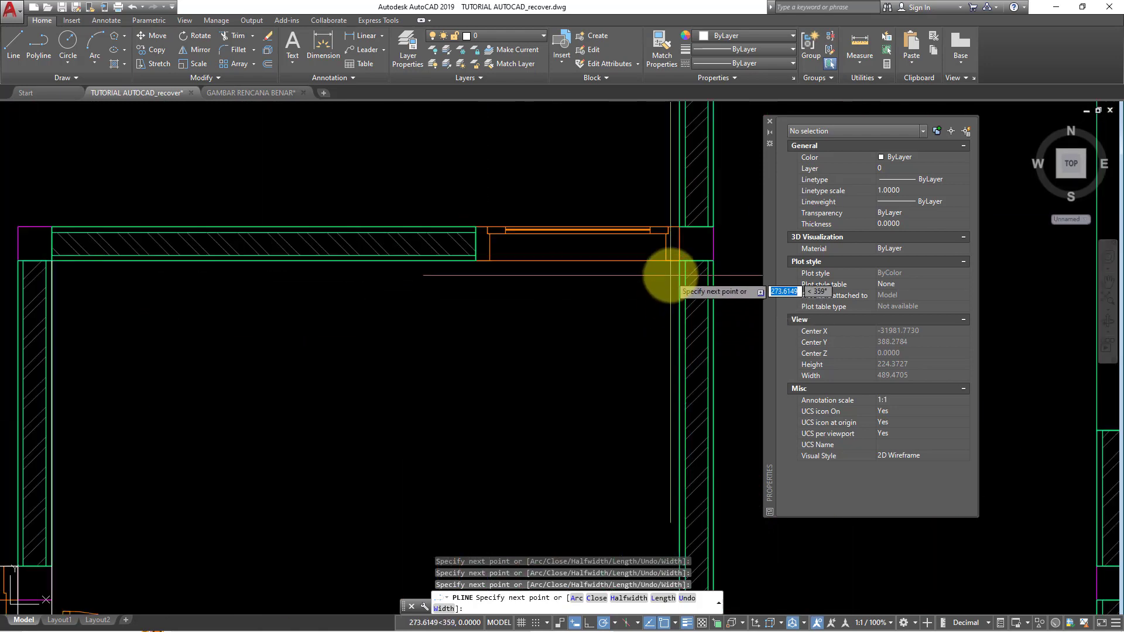
{"action": "scroll", "coordinate": [661, 313], "scroll_direction": "down", "scroll_amount": 2}
{"action": "middle_click_drag", "start_coordinate": [660, 313], "coordinate": [584, 250]}
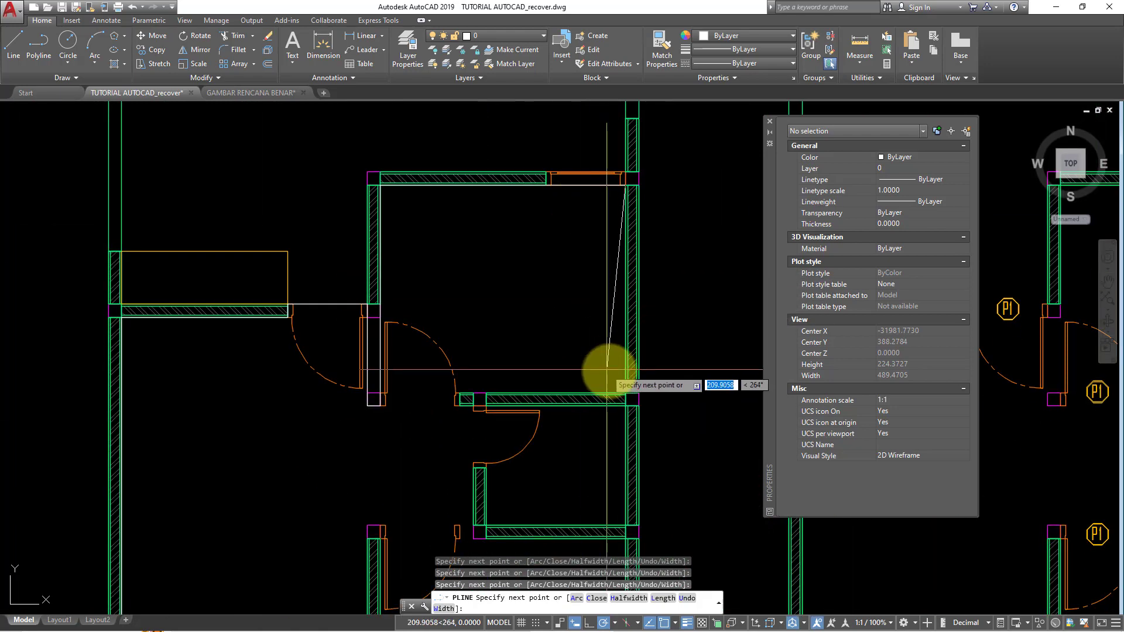
{"action": "scroll", "coordinate": [640, 401], "scroll_direction": "up", "scroll_amount": 4}
{"action": "left_click", "coordinate": [649, 428]}
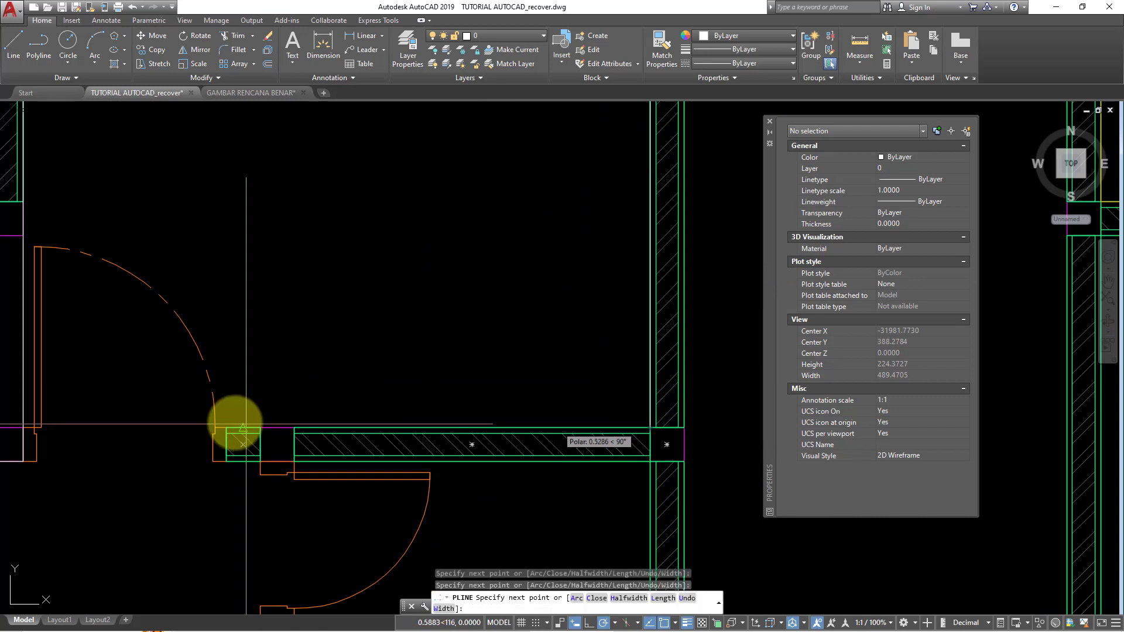
{"action": "left_click", "coordinate": [226, 428]}
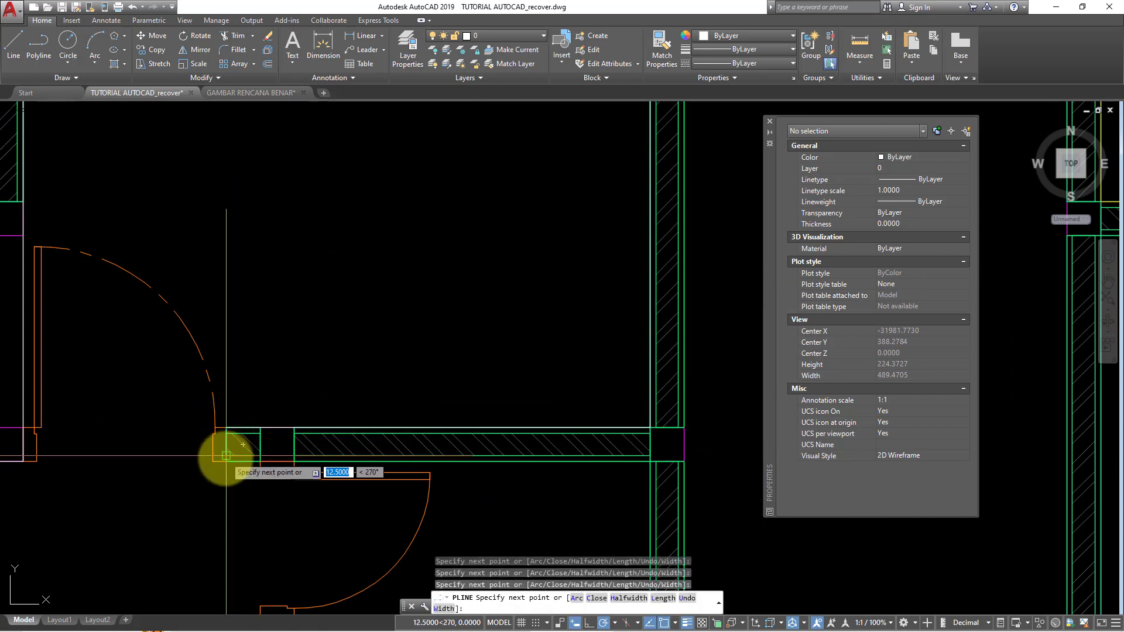
{"action": "scroll", "coordinate": [226, 459], "scroll_direction": "up", "scroll_amount": 4}
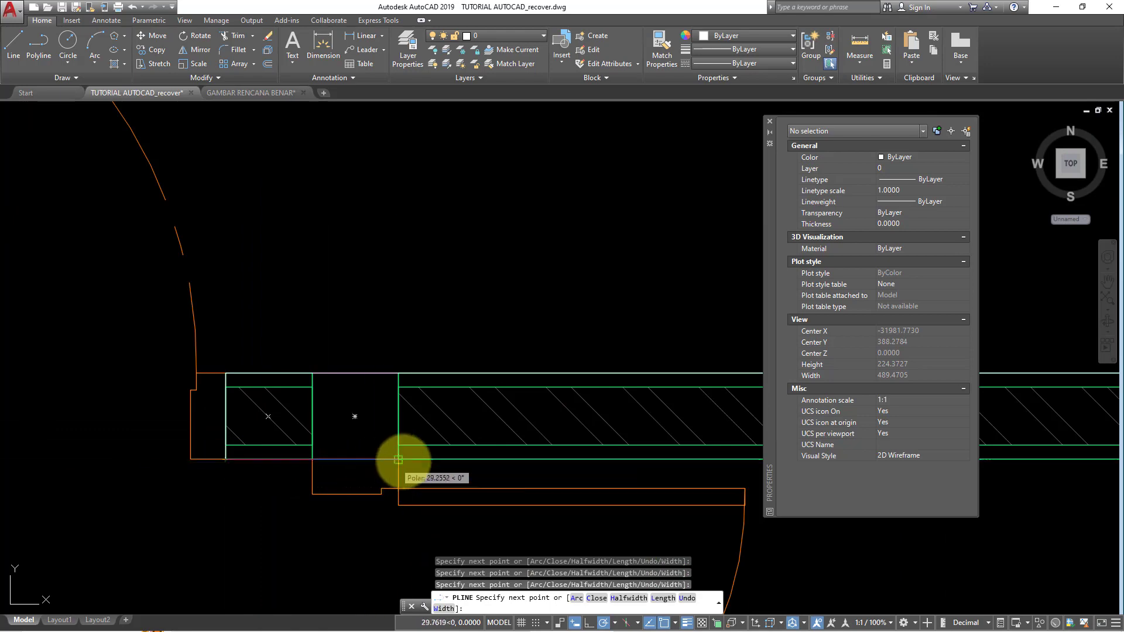
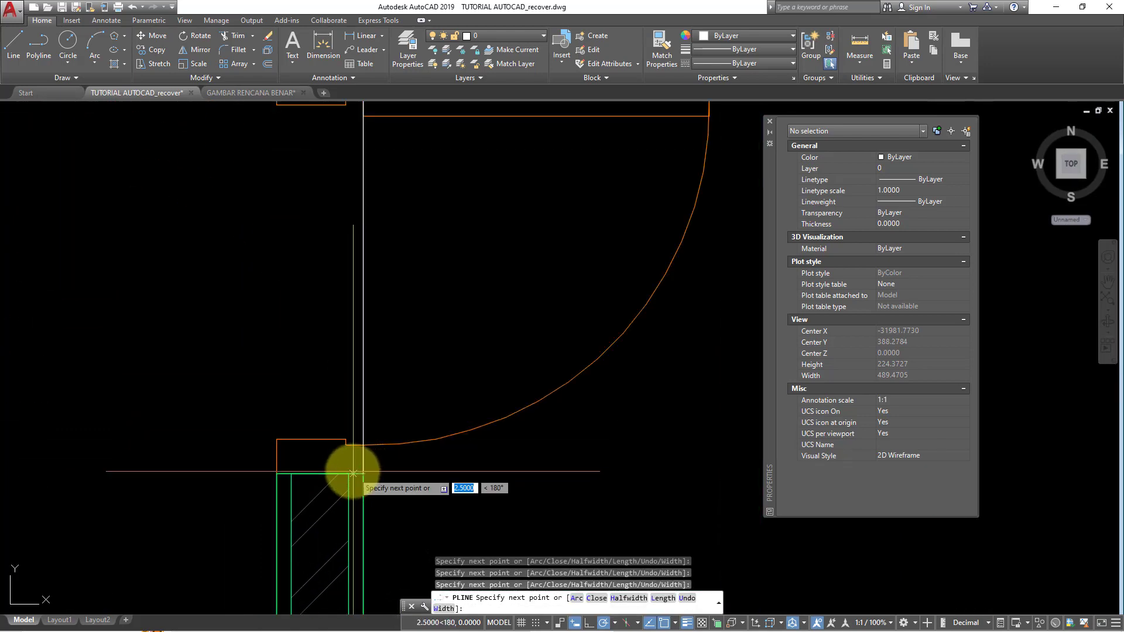
- Trace the room boundary polyline through its first four inner wall corners
{"action": "scroll", "coordinate": [339, 326], "scroll_direction": "down", "scroll_amount": 3}
{"action": "scroll", "coordinate": [312, 338], "scroll_direction": "up", "scroll_amount": 3}
{"action": "left_click", "coordinate": [319, 274]}
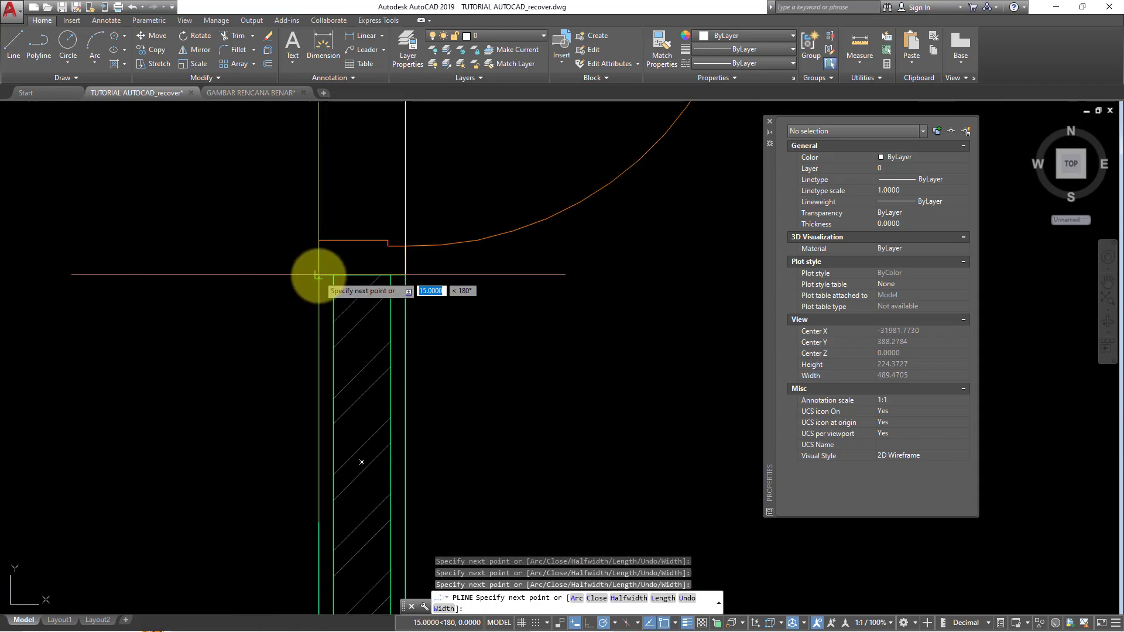
{"action": "scroll", "coordinate": [313, 276], "scroll_direction": "down", "scroll_amount": 6}
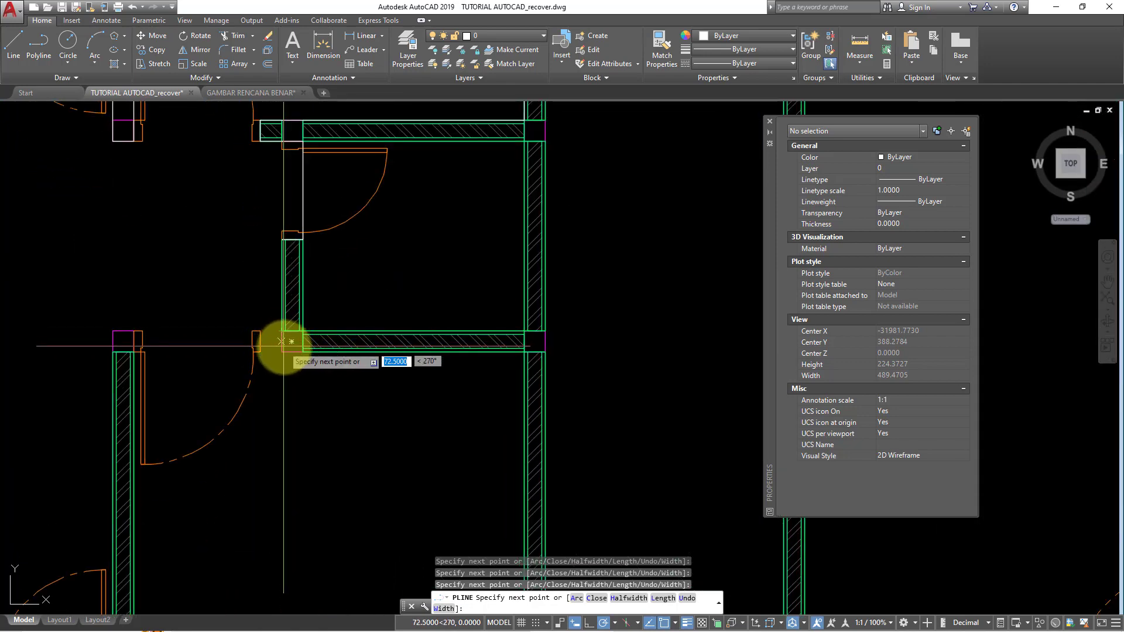
{"action": "left_click", "coordinate": [282, 352]}
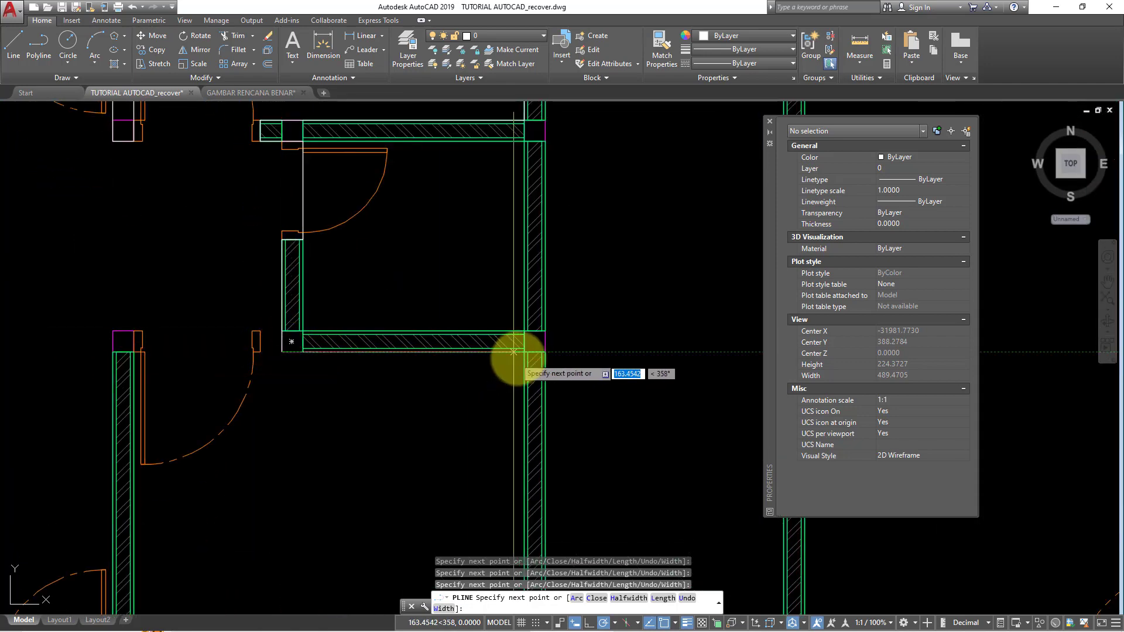
{"action": "scroll", "coordinate": [527, 348], "scroll_direction": "up", "scroll_amount": 3}
{"action": "left_click", "coordinate": [532, 343]}
{"action": "scroll", "coordinate": [445, 365], "scroll_direction": "down", "scroll_amount": 3}
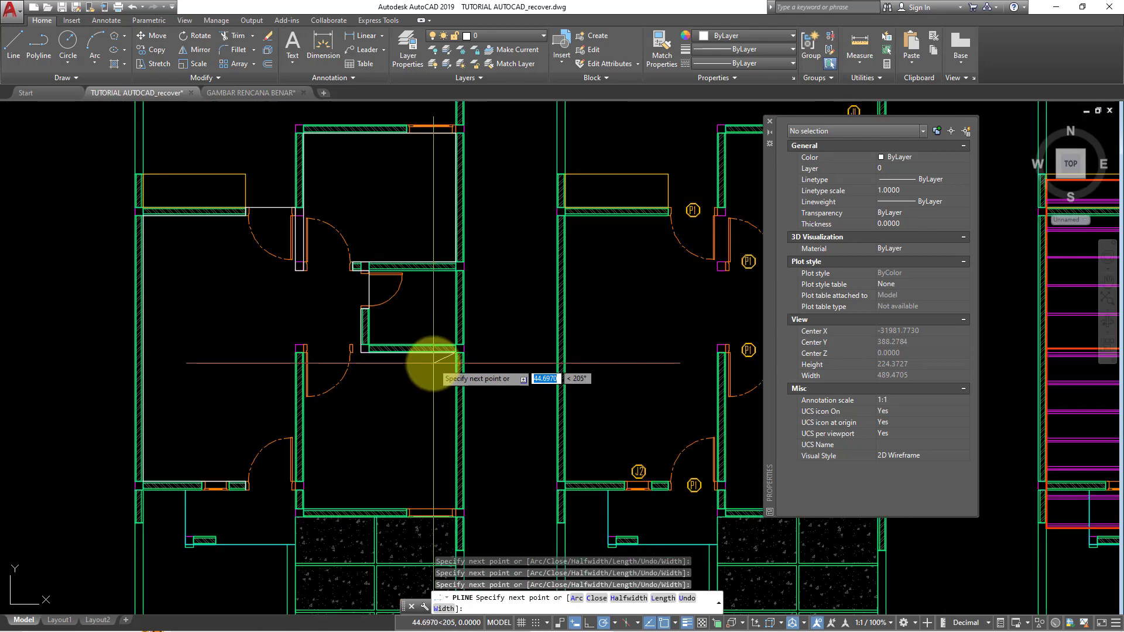
{"action": "scroll", "coordinate": [448, 380], "scroll_direction": "up", "scroll_amount": 3}
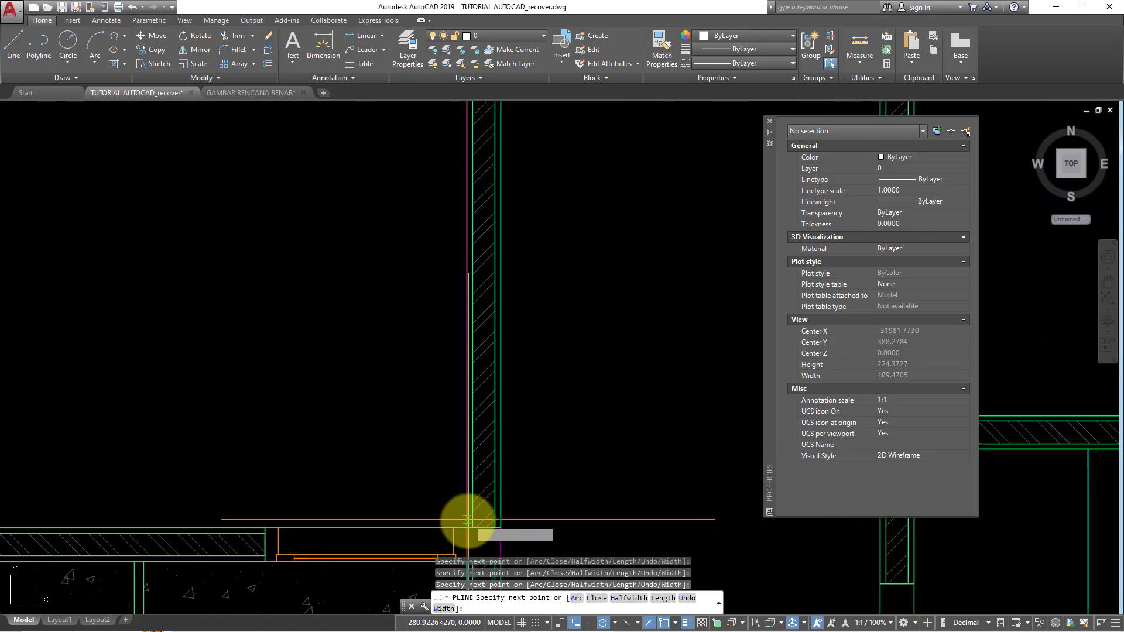
{"action": "left_click", "coordinate": [466, 527]}
{"action": "scroll", "coordinate": [404, 328], "scroll_direction": "down", "scroll_amount": 3}
{"action": "scroll", "coordinate": [238, 382], "scroll_direction": "down", "scroll_amount": 2}
{"action": "scroll", "coordinate": [189, 402], "scroll_direction": "up", "scroll_amount": 3}
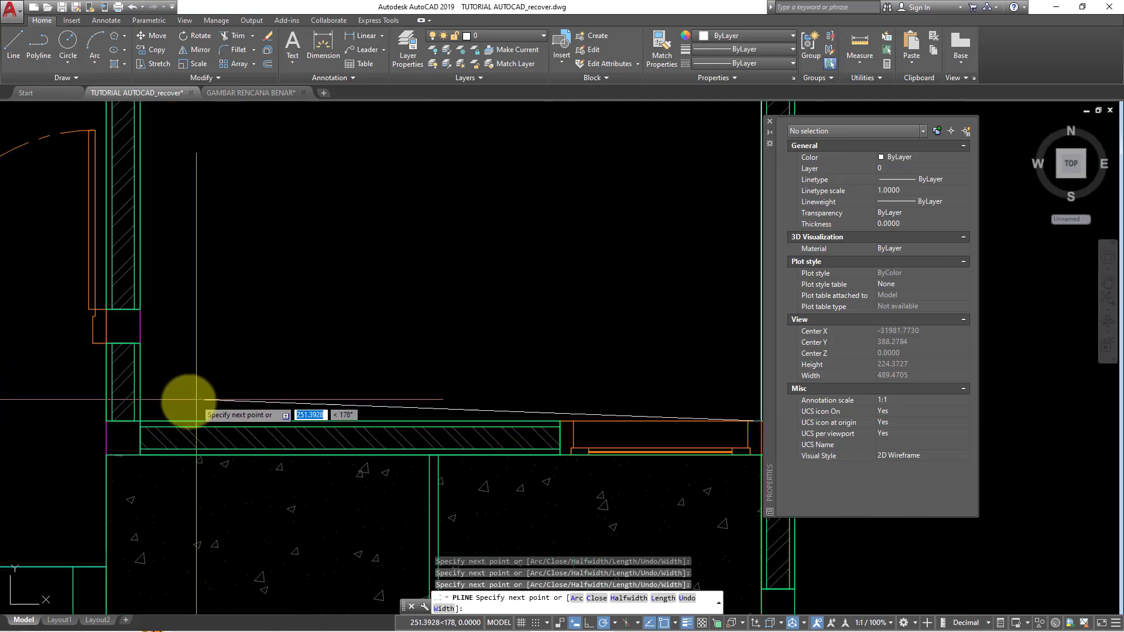
{"action": "scroll", "coordinate": [141, 420], "scroll_direction": "up", "scroll_amount": 2}
- Add the remaining wall-corner vertices and close the boundary polyline with C
{"action": "left_click", "coordinate": [141, 420]}
{"action": "scroll", "coordinate": [226, 322], "scroll_direction": "down", "scroll_amount": 2}
{"action": "scroll", "coordinate": [200, 208], "scroll_direction": "up", "scroll_amount": 2}
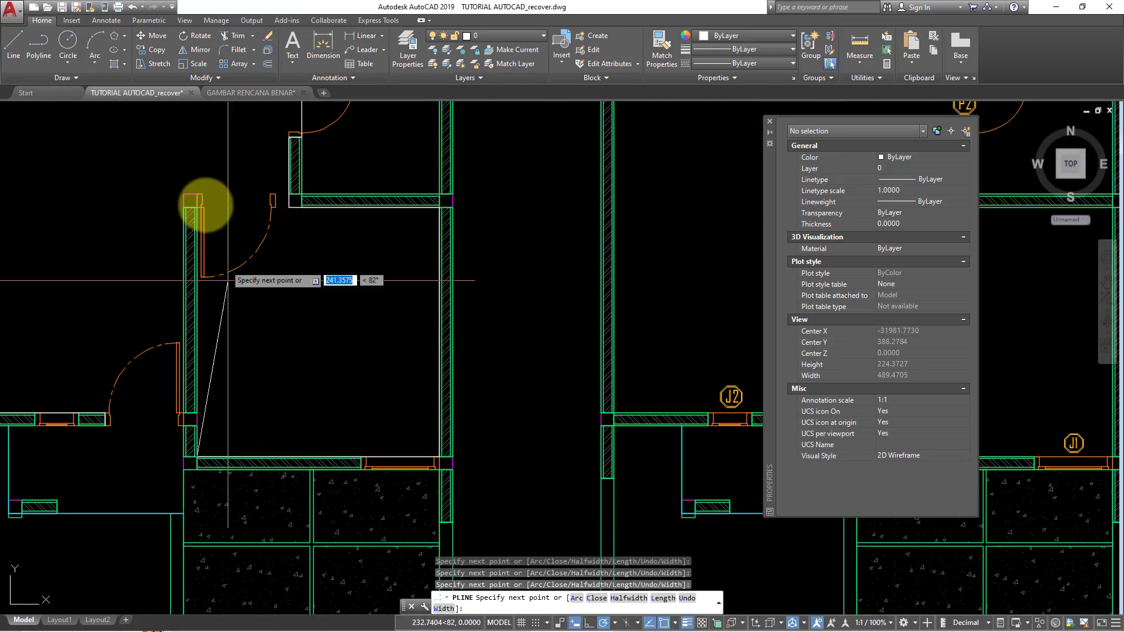
{"action": "scroll", "coordinate": [191, 196], "scroll_direction": "up", "scroll_amount": 2}
{"action": "left_click", "coordinate": [189, 195]}
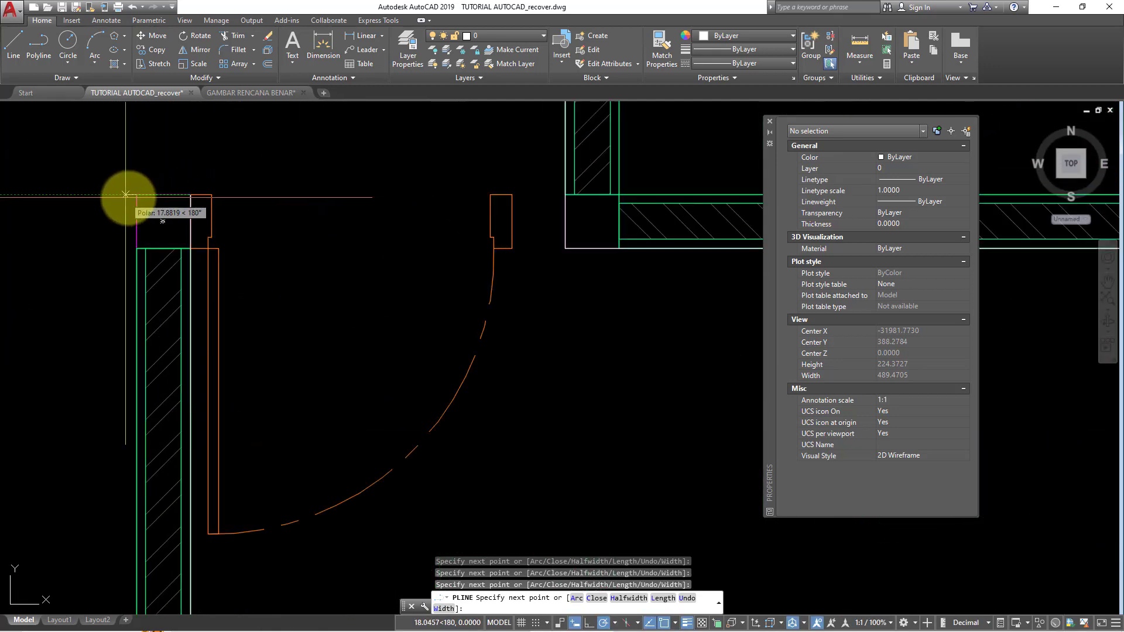
{"action": "scroll", "coordinate": [194, 151], "scroll_direction": "down", "scroll_amount": 3}
{"action": "scroll", "coordinate": [188, 410], "scroll_direction": "up", "scroll_amount": 2}
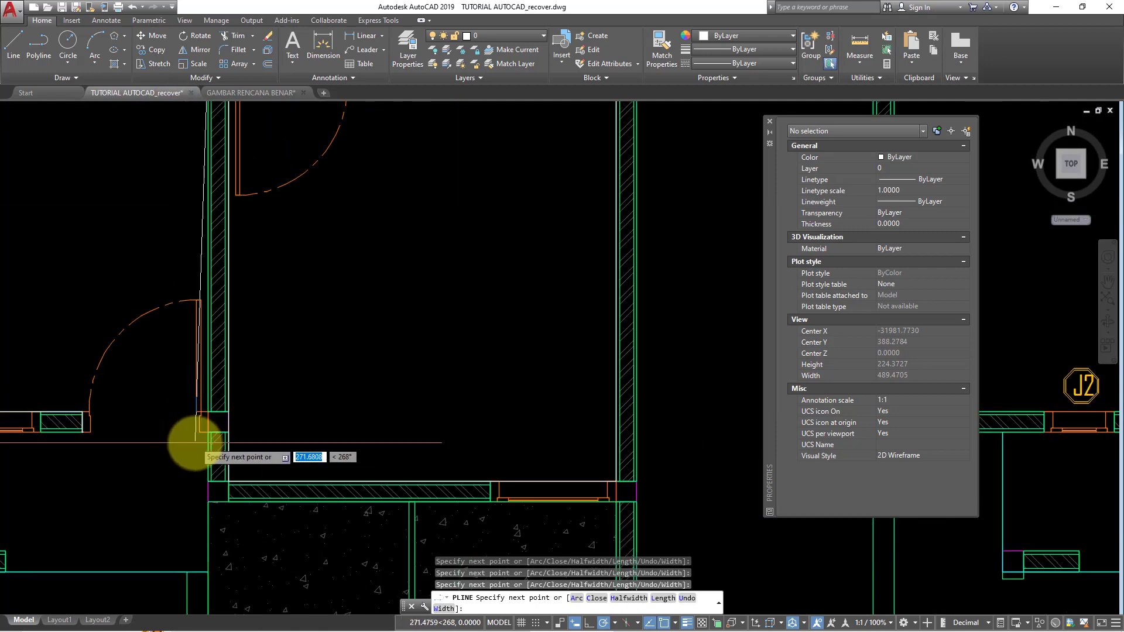
{"action": "scroll", "coordinate": [211, 447], "scroll_direction": "up", "scroll_amount": 1}
{"action": "scroll", "coordinate": [226, 418], "scroll_direction": "up", "scroll_amount": 1}
{"action": "left_click", "coordinate": [225, 418]}
{"action": "scroll", "coordinate": [257, 430], "scroll_direction": "down", "scroll_amount": 2}
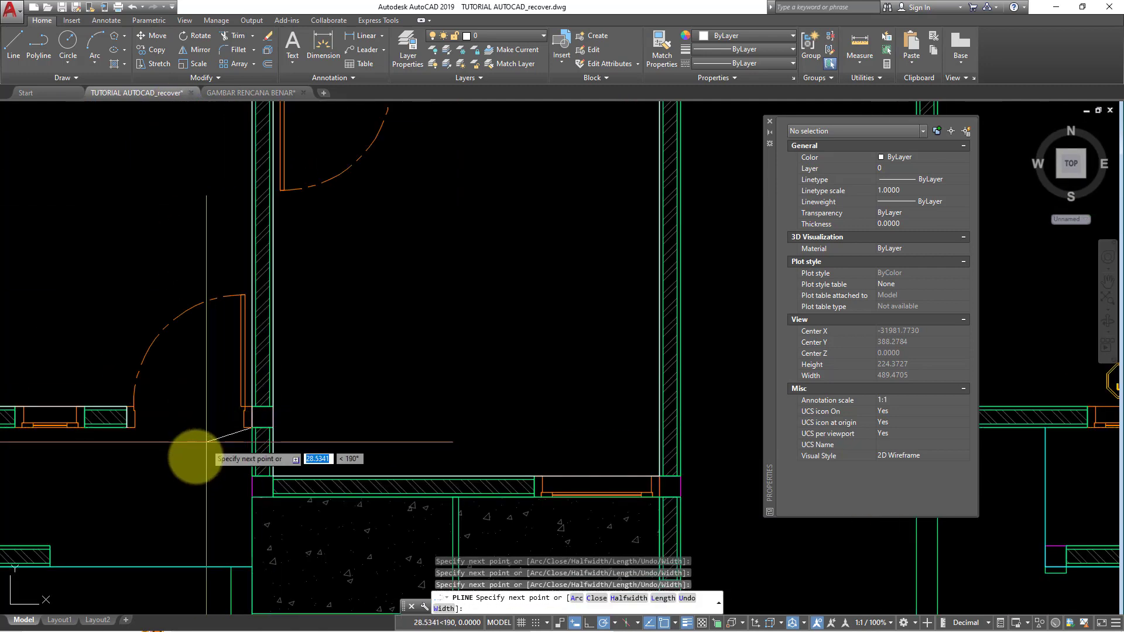
{"action": "type", "text": "C"}
{"action": "key", "text": "Return"}
- Select the finished room outline, then clear the selection
{"action": "left_click", "coordinate": [233, 431]}
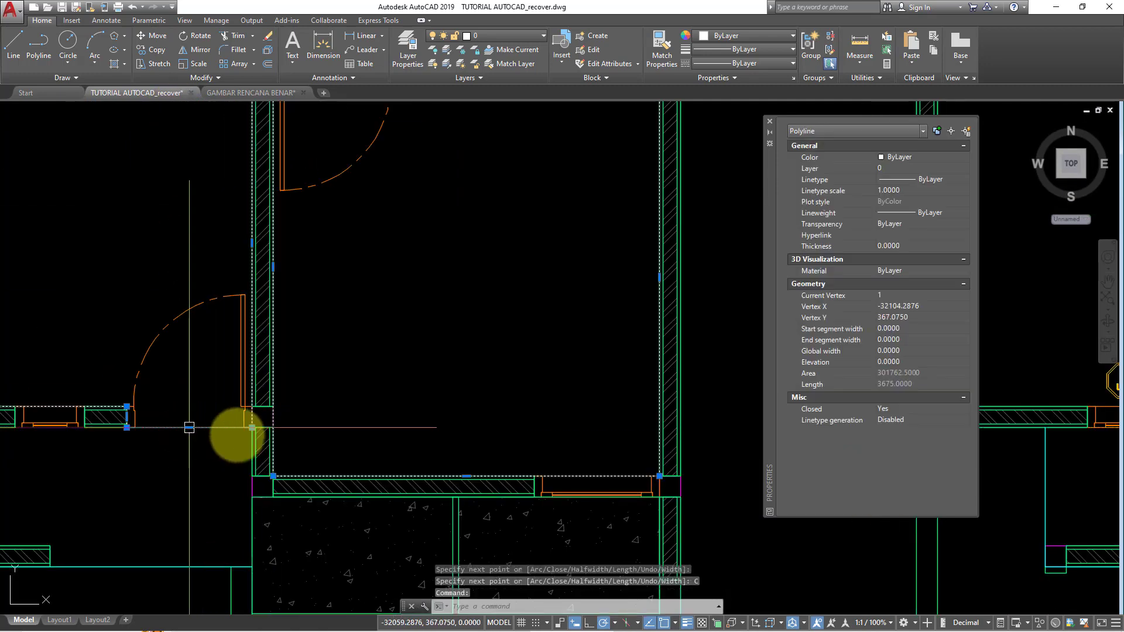
{"action": "scroll", "coordinate": [319, 402], "scroll_direction": "down", "scroll_amount": 3}
{"action": "scroll", "coordinate": [263, 344], "scroll_direction": "up", "scroll_amount": 1}
{"action": "scroll", "coordinate": [250, 352], "scroll_direction": "up", "scroll_amount": 2}
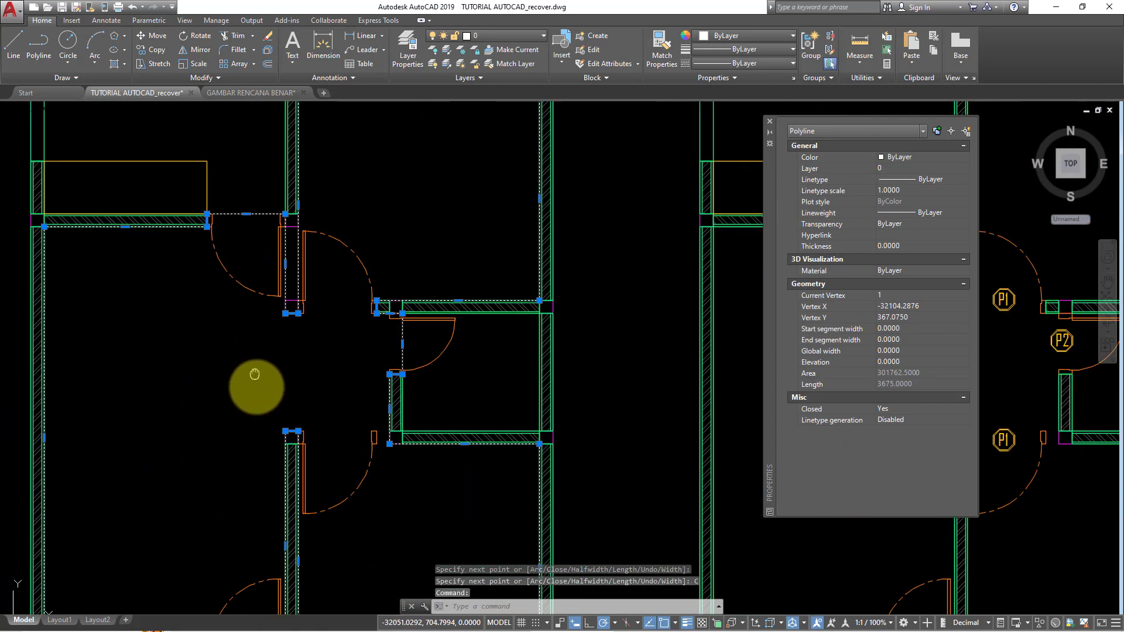
{"action": "key", "text": "Escape"}
{"action": "scroll", "coordinate": [256, 384], "scroll_direction": "up", "scroll_amount": 1}
{"action": "scroll", "coordinate": [230, 344], "scroll_direction": "up", "scroll_amount": 2}
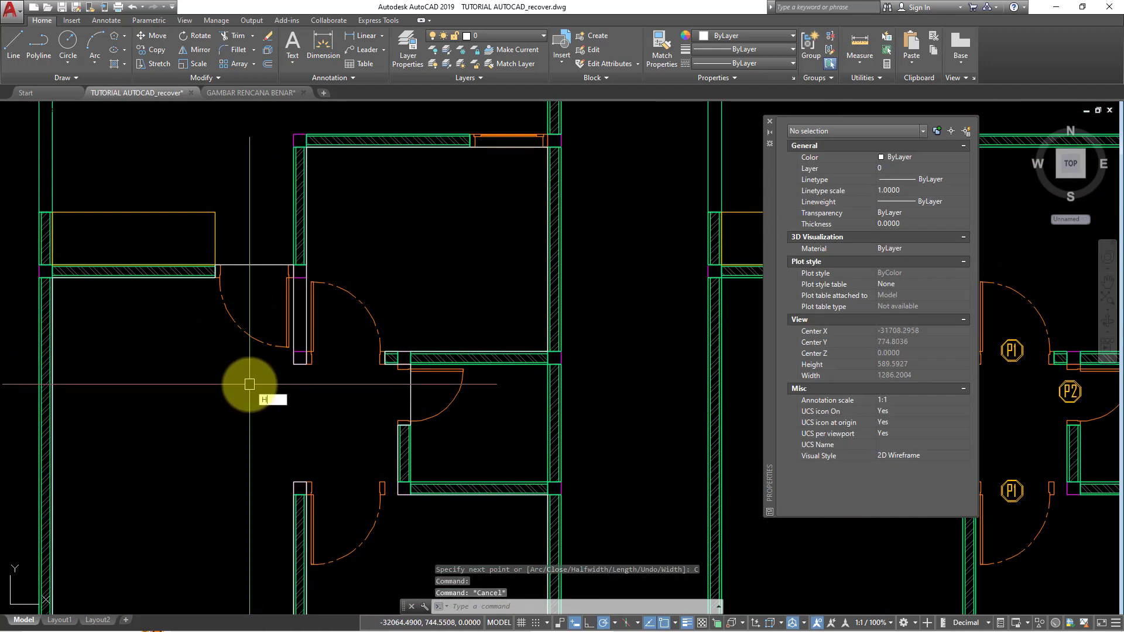
- Start a hatch with H and choose the NET pattern from the gallery
{"action": "type", "text": "h"}
{"action": "key", "text": "Return"}
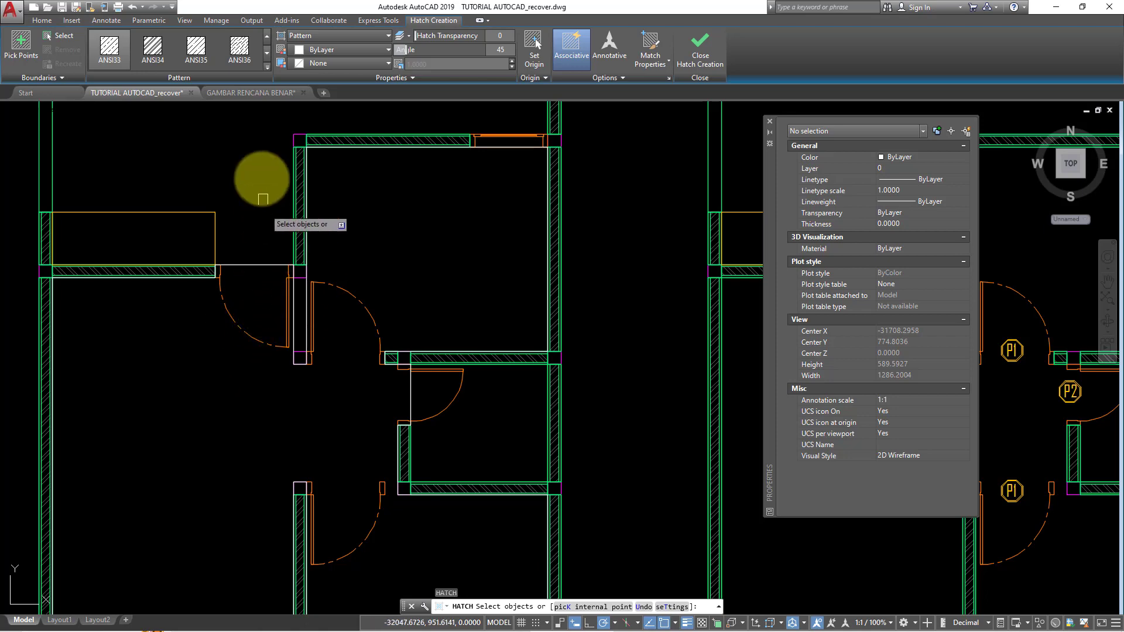
{"action": "left_click", "coordinate": [267, 69]}
{"action": "scroll", "coordinate": [225, 123], "scroll_direction": "down", "scroll_amount": 1}
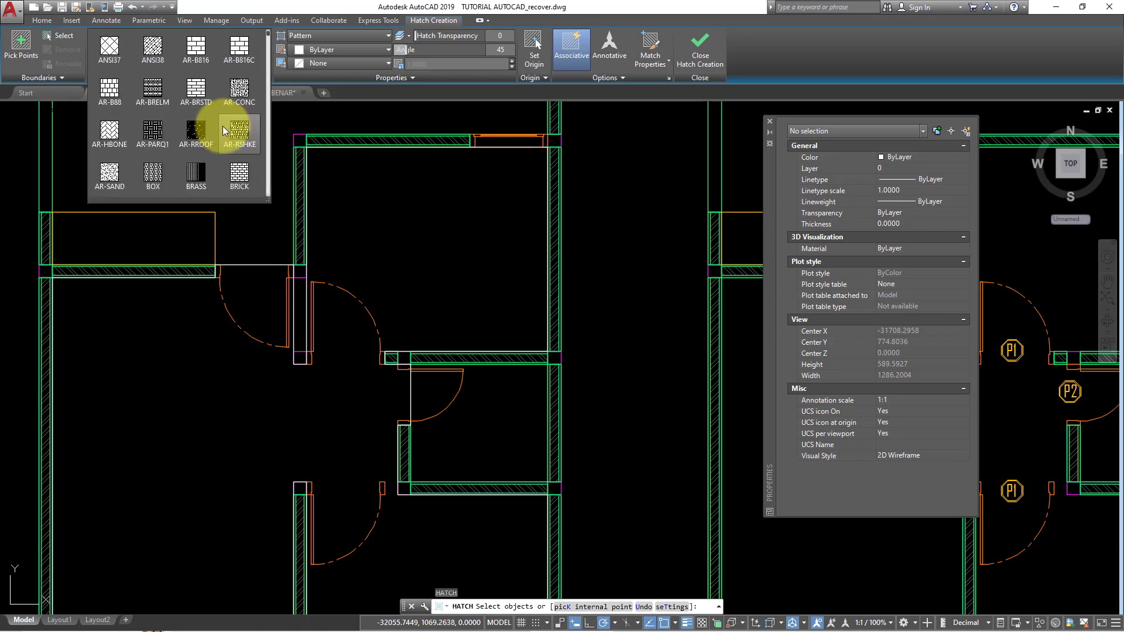
{"action": "scroll", "coordinate": [152, 123], "scroll_direction": "up", "scroll_amount": 2}
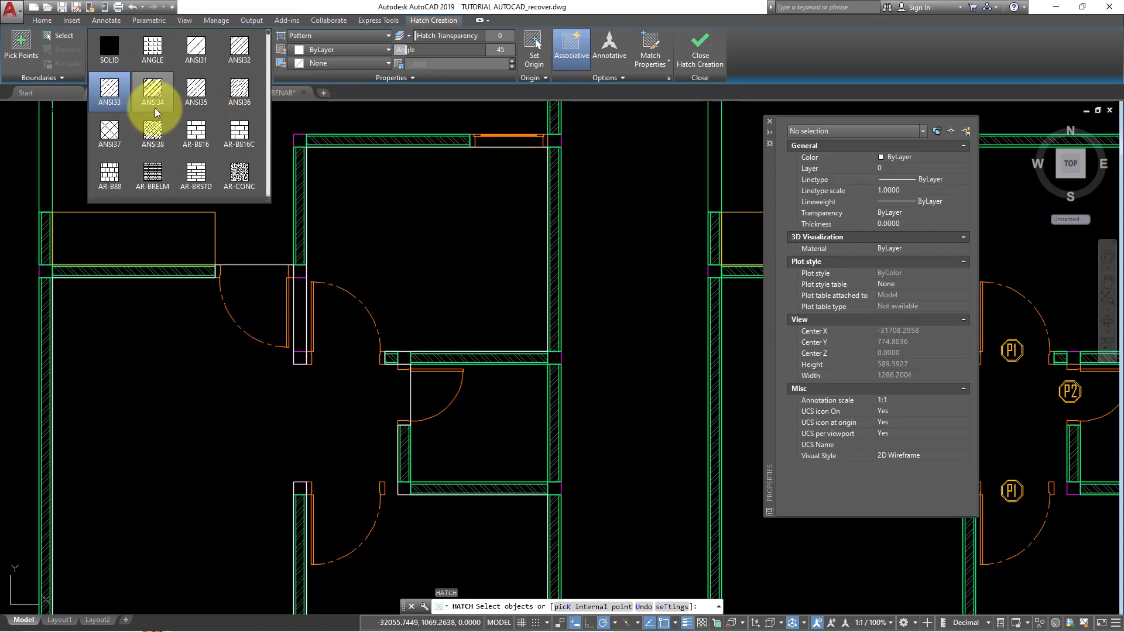
{"action": "scroll", "coordinate": [184, 121], "scroll_direction": "down", "scroll_amount": 2}
{"action": "scroll", "coordinate": [186, 123], "scroll_direction": "down", "scroll_amount": 2}
{"action": "scroll", "coordinate": [185, 131], "scroll_direction": "down", "scroll_amount": 2}
{"action": "scroll", "coordinate": [184, 142], "scroll_direction": "down", "scroll_amount": 1}
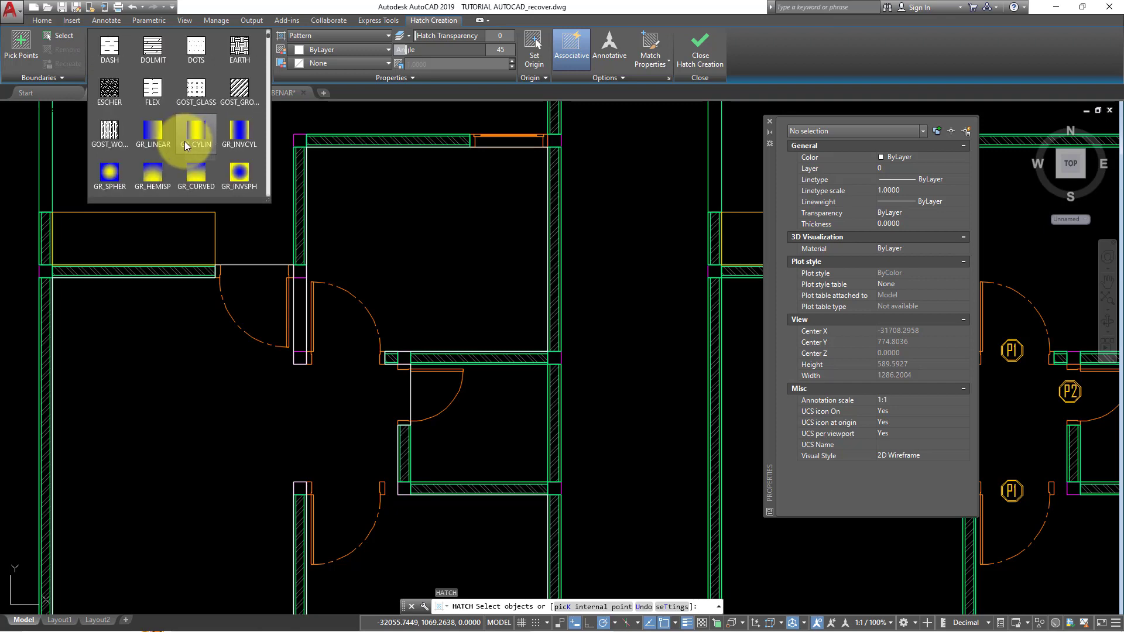
{"action": "scroll", "coordinate": [185, 144], "scroll_direction": "down", "scroll_amount": 1}
{"action": "scroll", "coordinate": [184, 147], "scroll_direction": "down", "scroll_amount": 2}
{"action": "scroll", "coordinate": [184, 150], "scroll_direction": "down", "scroll_amount": 2}
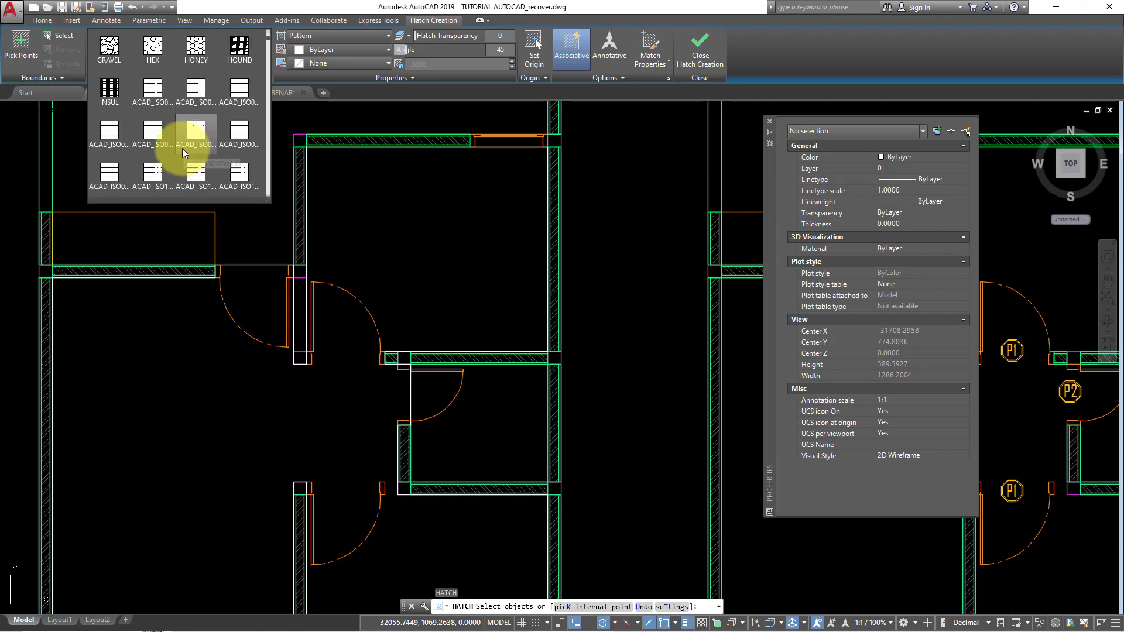
{"action": "scroll", "coordinate": [182, 149], "scroll_direction": "down", "scroll_amount": 3}
{"action": "left_click", "coordinate": [156, 173]}
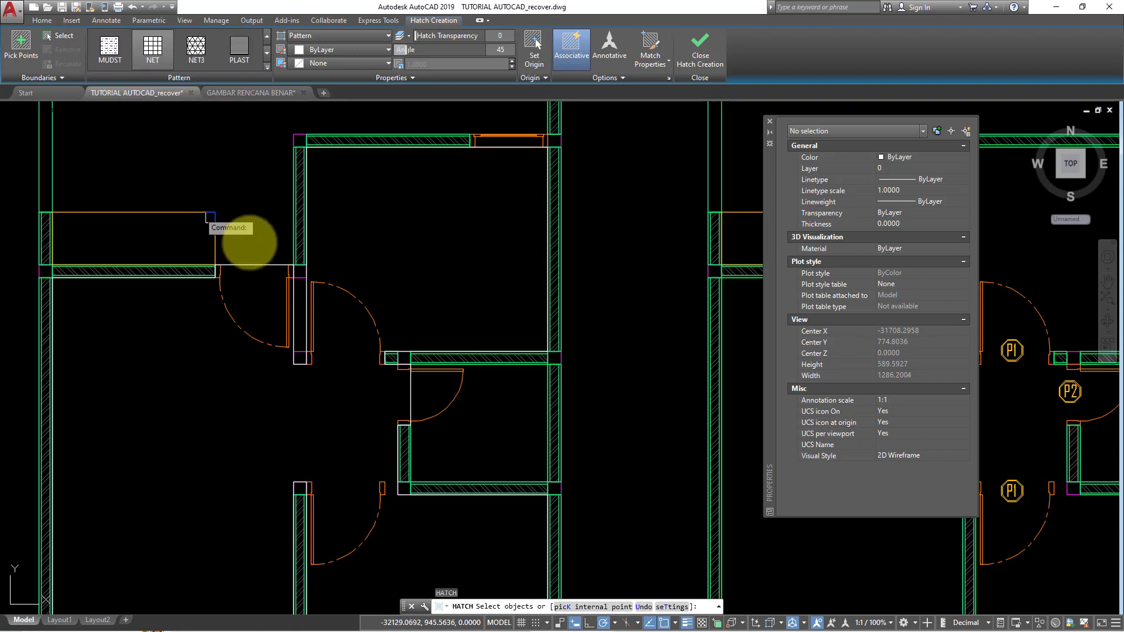
- Hatch the traced outline as a User defined pattern, editing spacing to 40 in Hatch and Gradient
{"action": "left_click", "coordinate": [258, 263]}
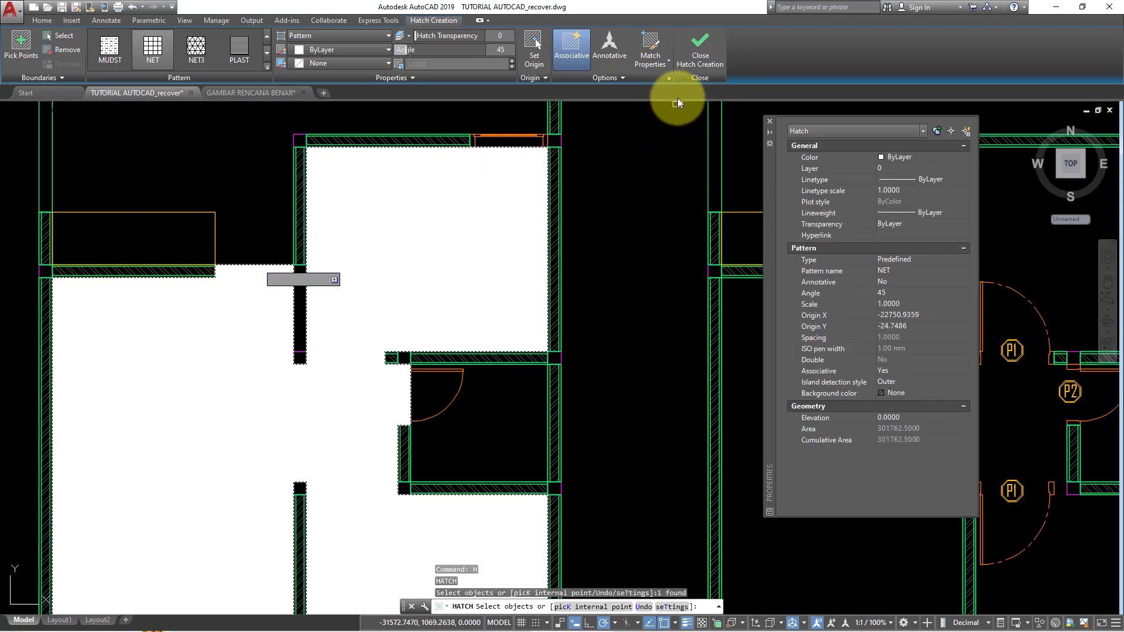
{"action": "left_click", "coordinate": [669, 78]}
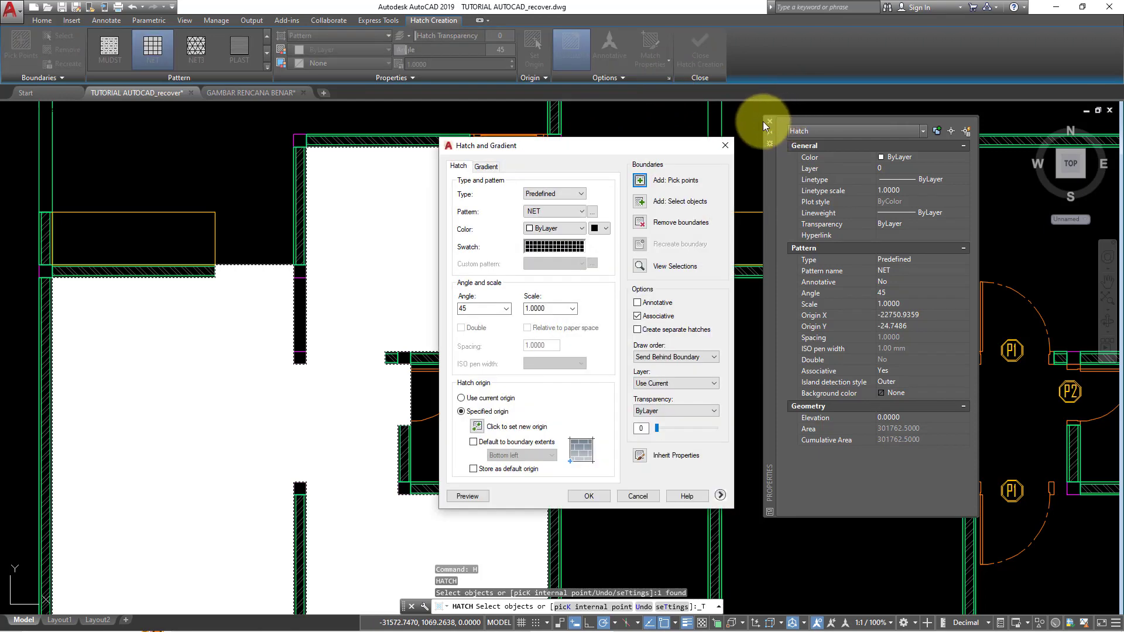
{"action": "left_click_drag", "start_coordinate": [578, 145], "coordinate": [580, 105]}
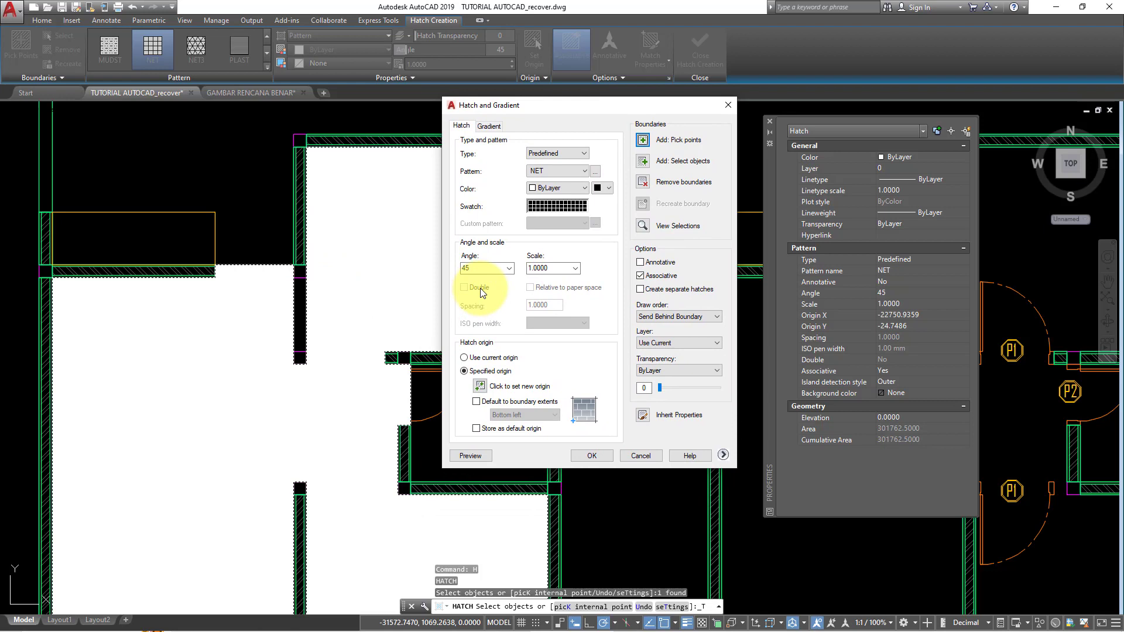
{"action": "left_click", "coordinate": [583, 154]}
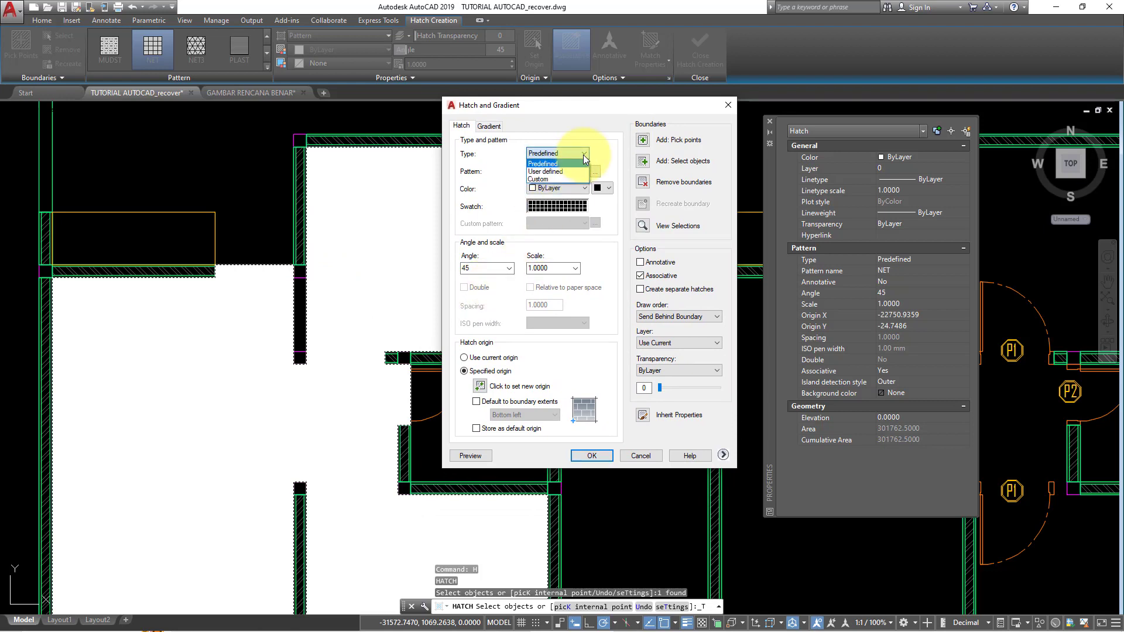
{"action": "left_click", "coordinate": [547, 177]}
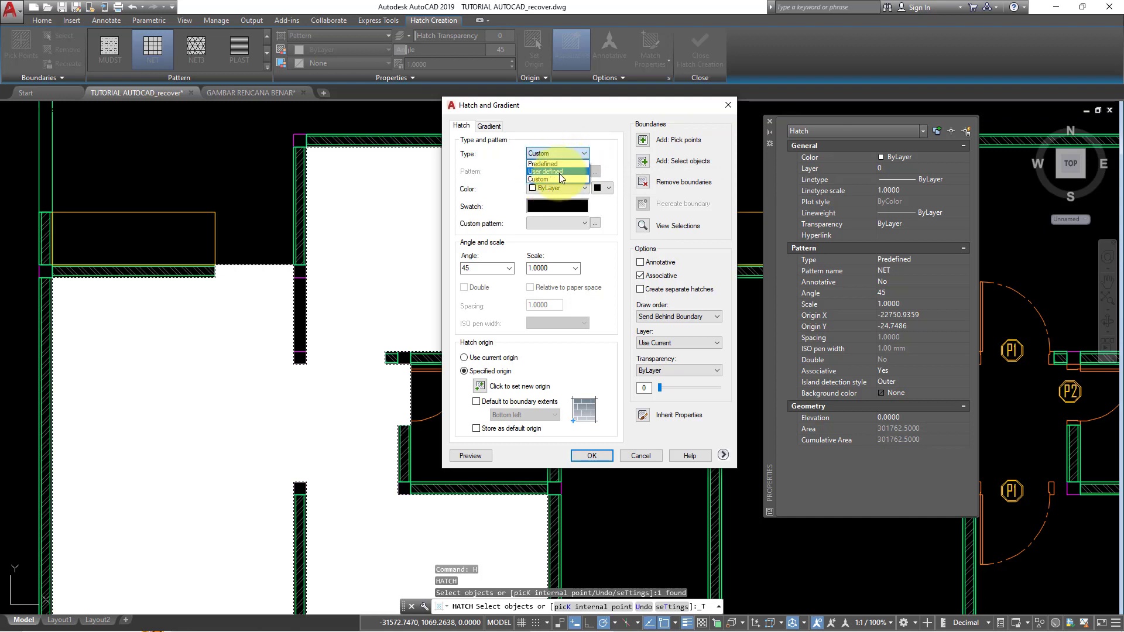
{"action": "left_click", "coordinate": [557, 171]}
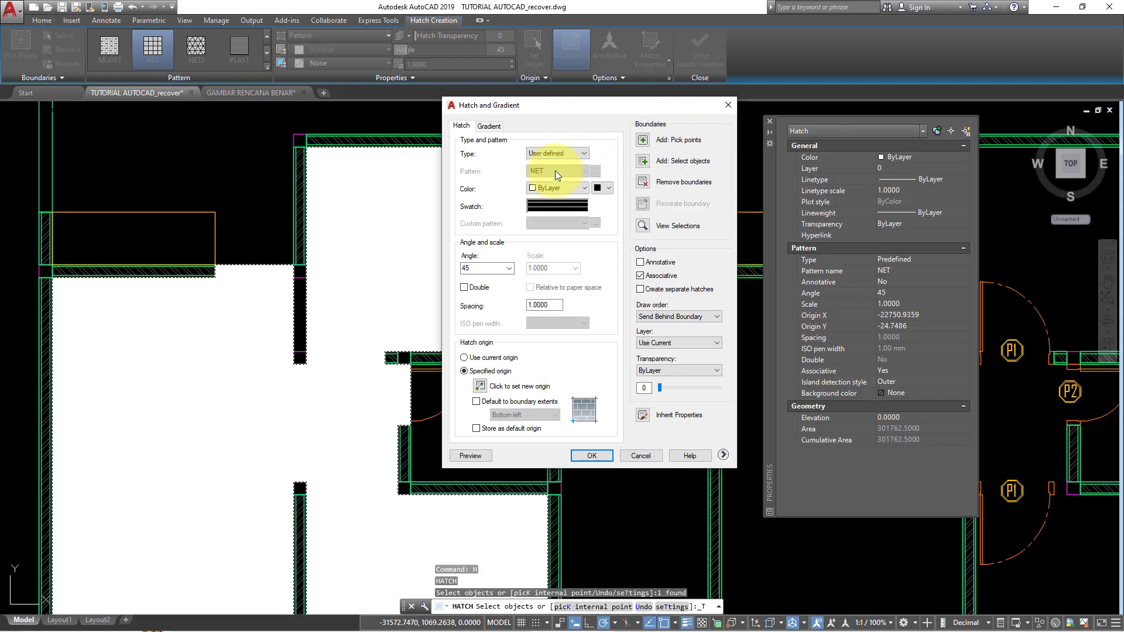
{"action": "left_click", "coordinate": [550, 305]}
{"action": "type", "text": "40"}
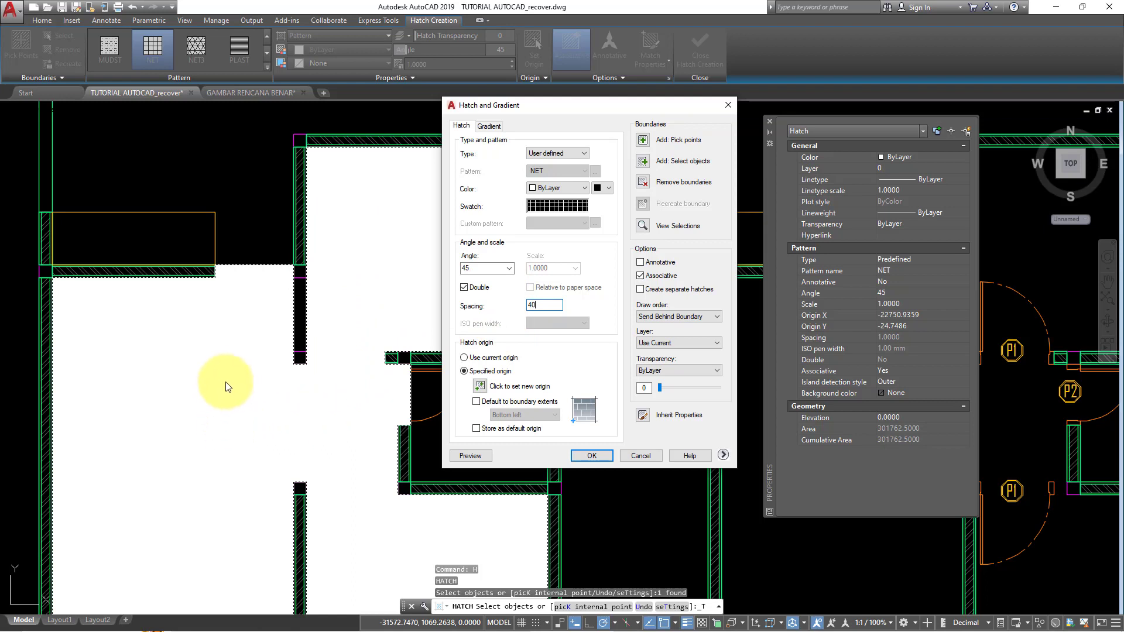
- Set a new hatch origin and apply the 45° double grid at 40 spacing to the rooms
{"action": "left_click", "coordinate": [480, 385]}
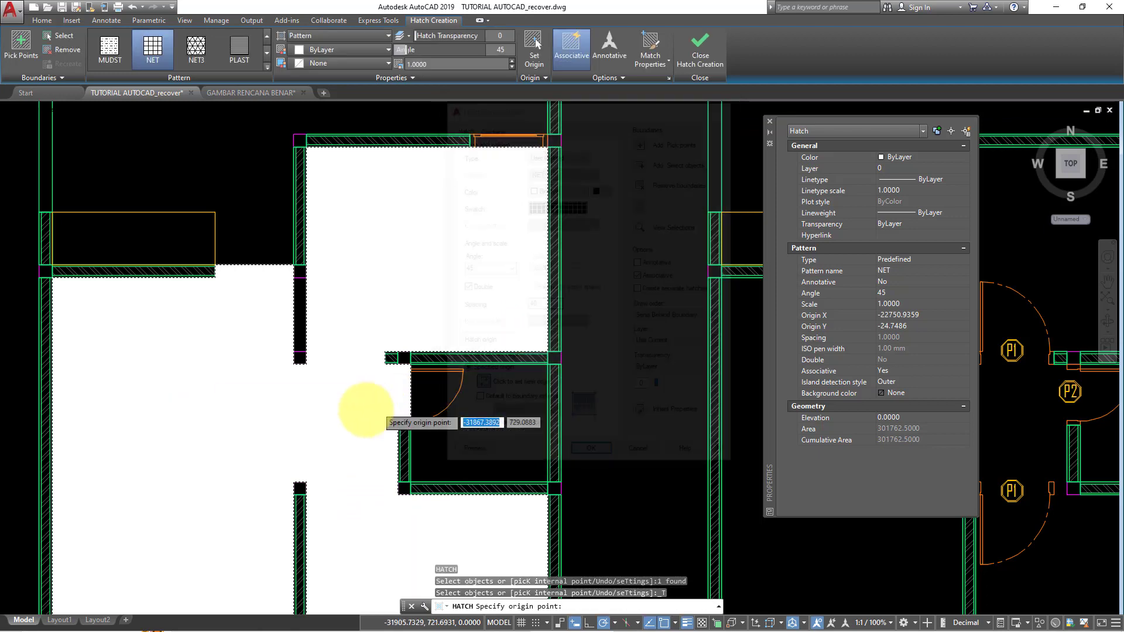
{"action": "scroll", "coordinate": [306, 301], "scroll_direction": "down", "scroll_amount": 5}
{"action": "scroll", "coordinate": [306, 417], "scroll_direction": "up", "scroll_amount": 5}
{"action": "scroll", "coordinate": [351, 397], "scroll_direction": "up", "scroll_amount": 3}
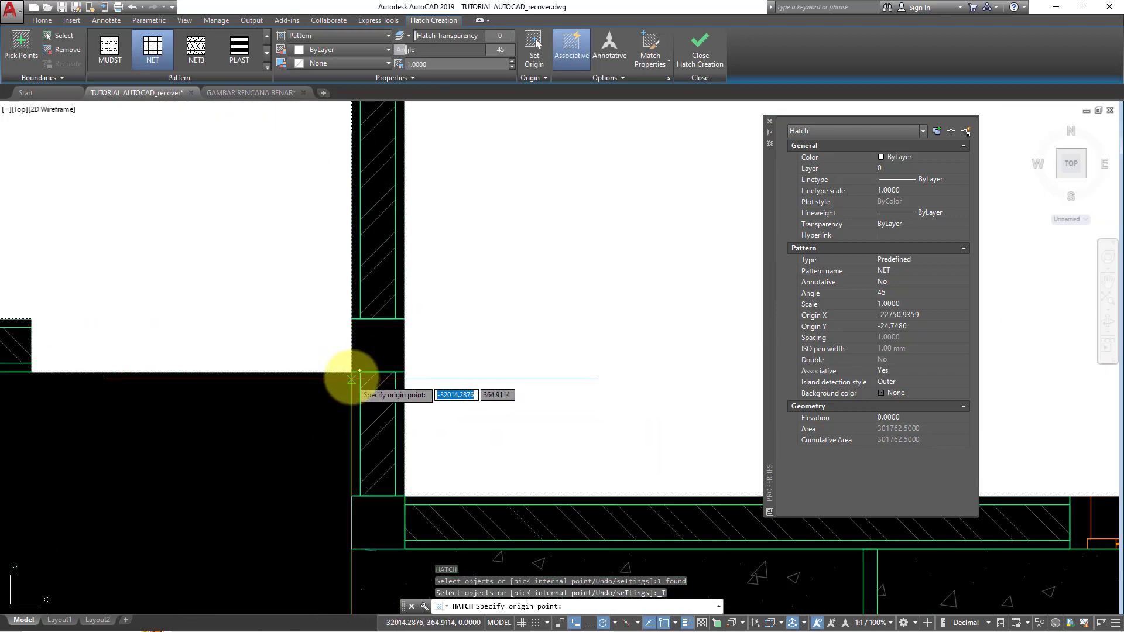
{"action": "scroll", "coordinate": [351, 372], "scroll_direction": "down", "scroll_amount": 2}
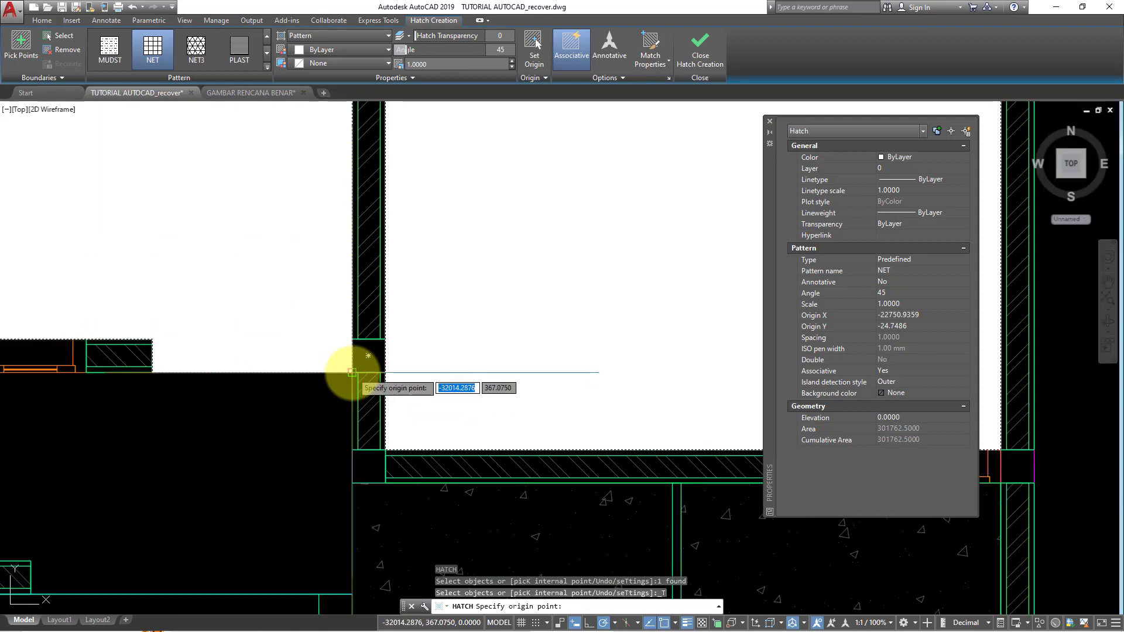
{"action": "scroll", "coordinate": [351, 372], "scroll_direction": "down", "scroll_amount": 1}
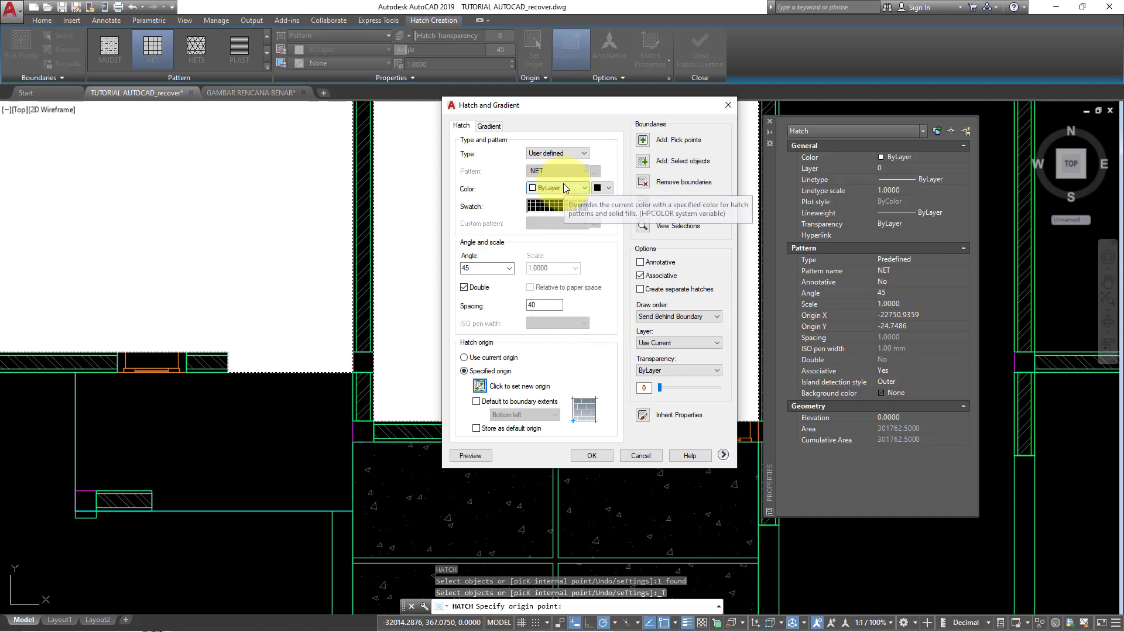
{"action": "left_click", "coordinate": [595, 455]}
{"action": "left_click", "coordinate": [469, 382]}
{"action": "middle_click_drag", "start_coordinate": [469, 382], "coordinate": [464, 410]}
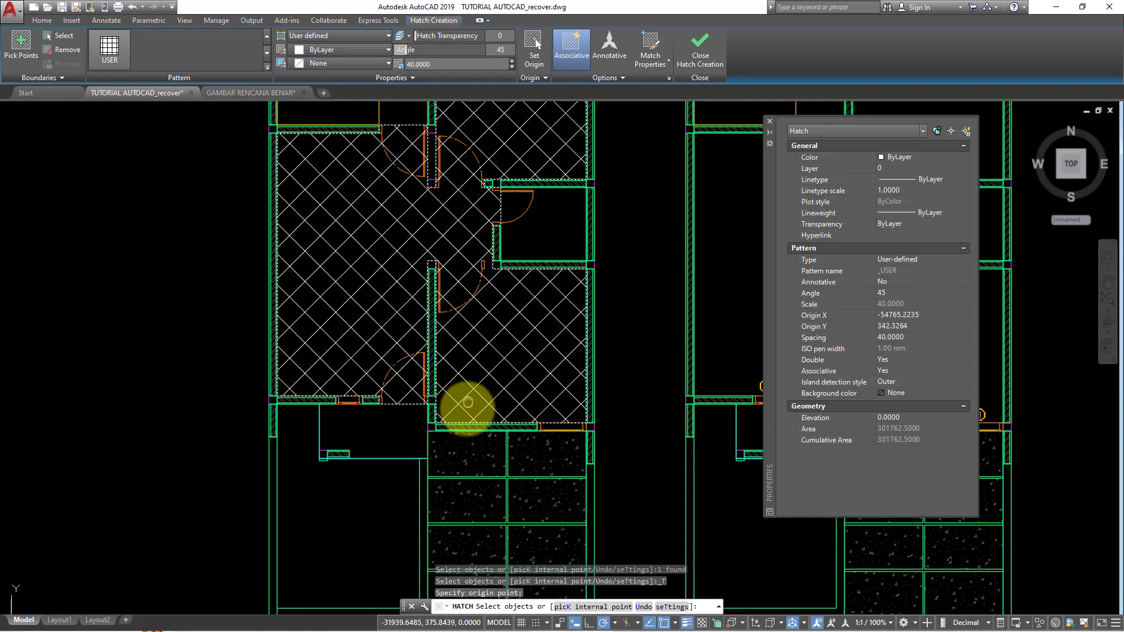
{"action": "middle_click_drag", "start_coordinate": [339, 314], "coordinate": [299, 372]}
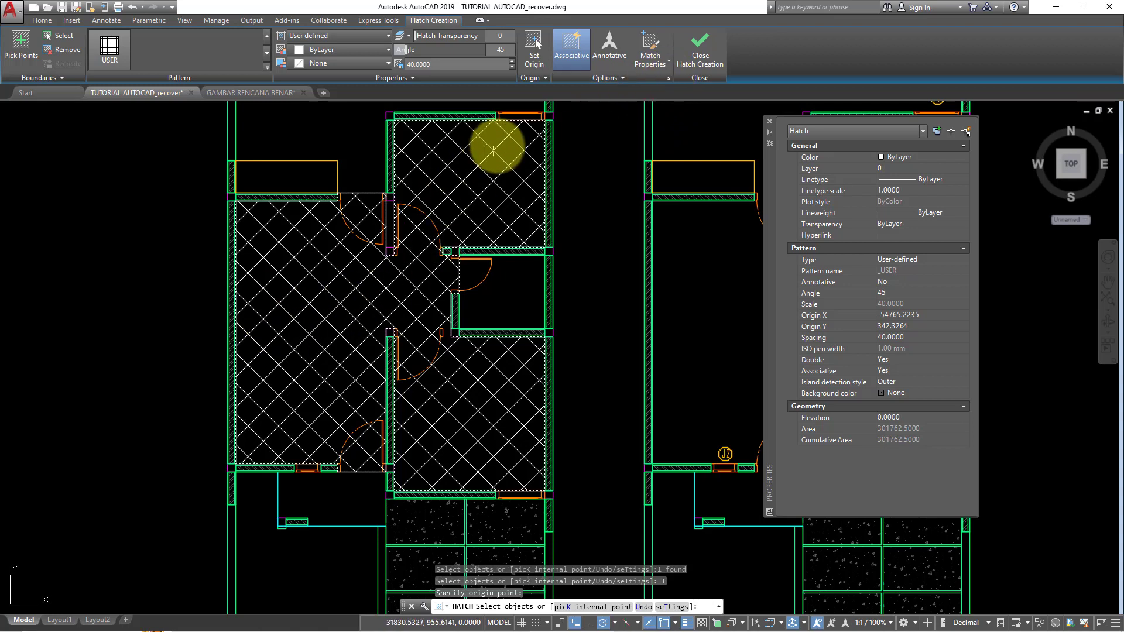
- Change the hatch angle to 0 for a square tile grid and end the hatch command
{"action": "left_click", "coordinate": [668, 79]}
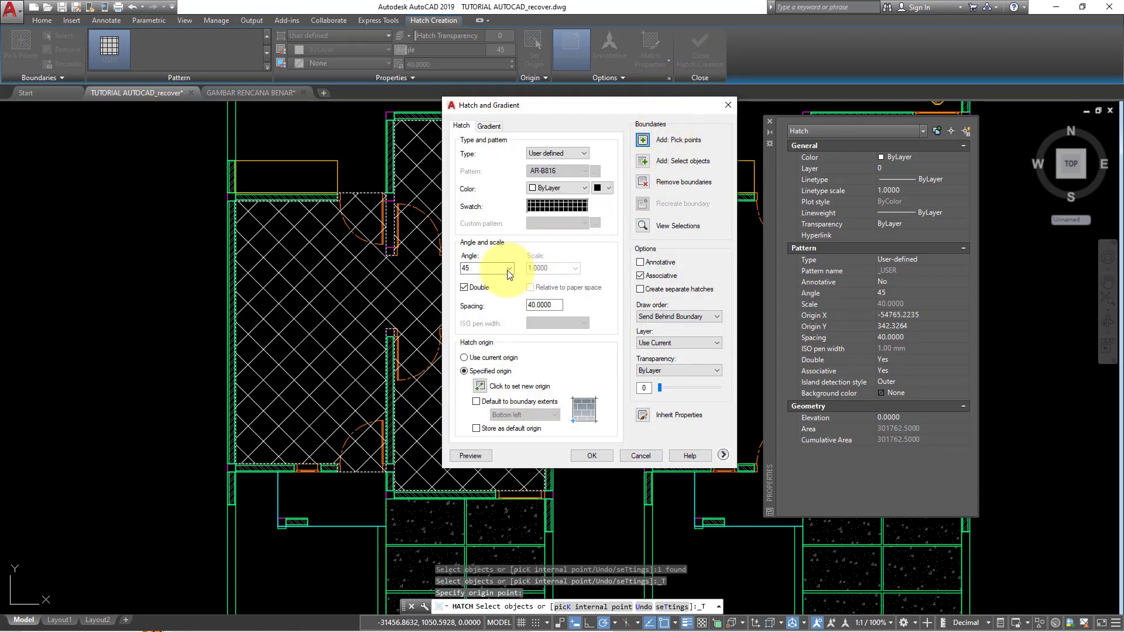
{"action": "left_click", "coordinate": [510, 269]}
{"action": "left_click", "coordinate": [496, 280]}
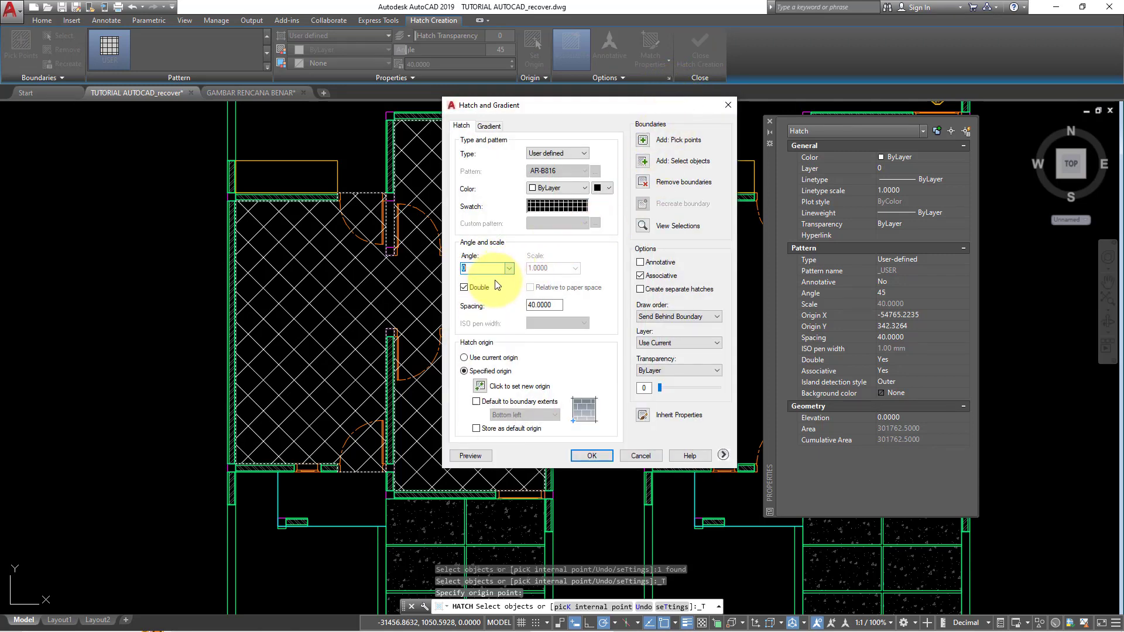
{"action": "left_click", "coordinate": [599, 455]}
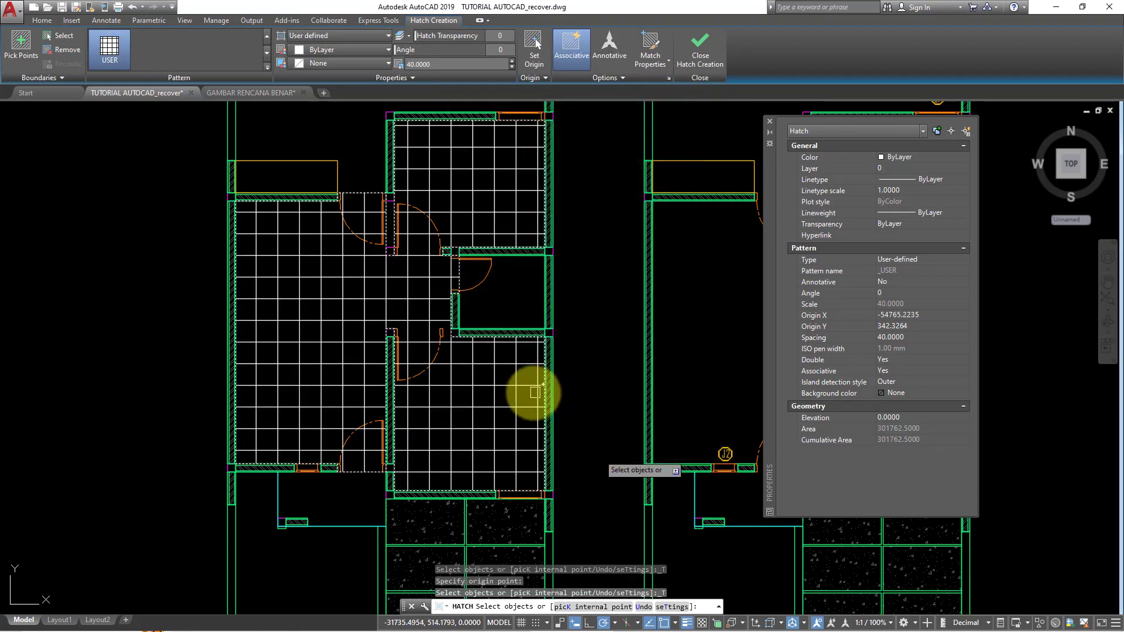
{"action": "middle_click_drag", "start_coordinate": [436, 453], "coordinate": [462, 403]}
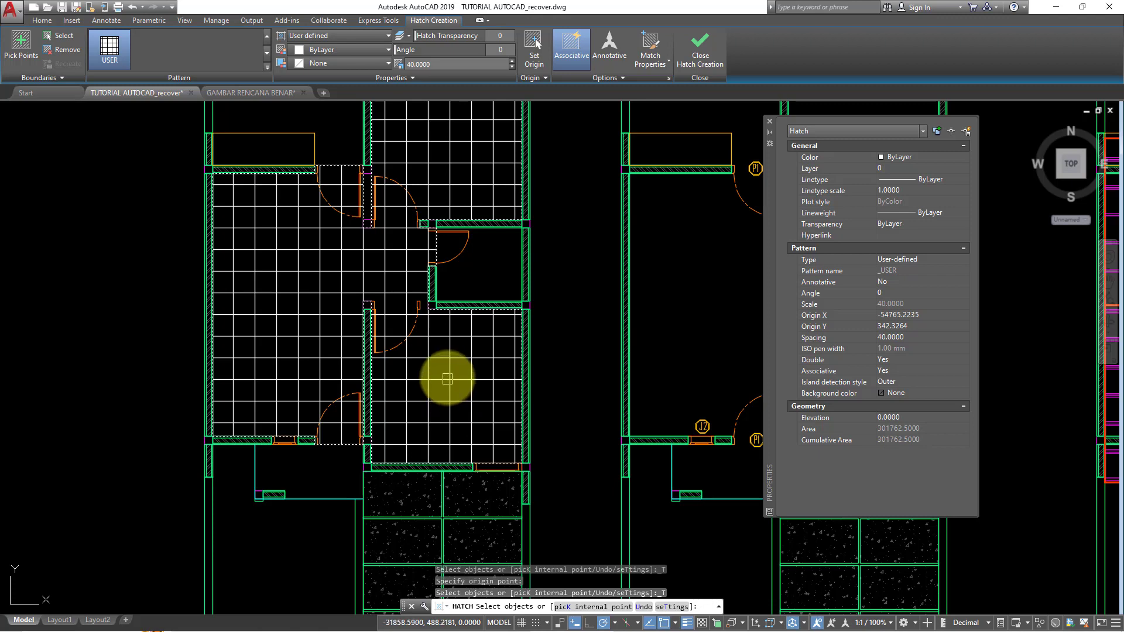
{"action": "key", "text": "Return"}
{"action": "middle_click_drag", "start_coordinate": [447, 371], "coordinate": [451, 434]}
- Draw a rectangle with REC starting at the upper-left room's wall corner
{"action": "middle_click_drag", "start_coordinate": [444, 393], "coordinate": [411, 393]}
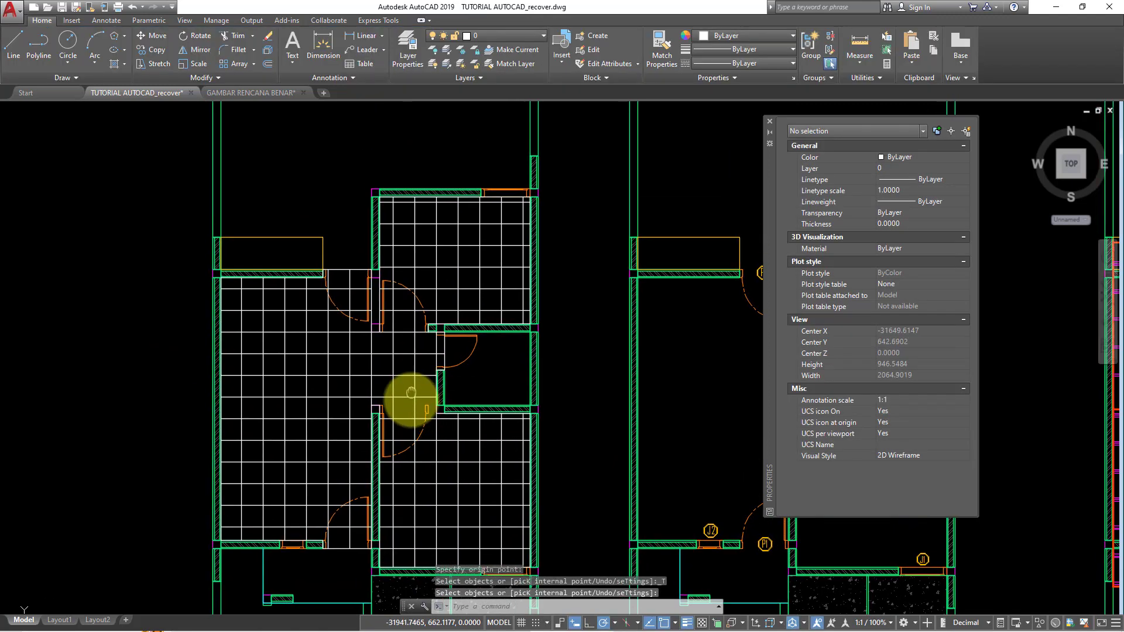
{"action": "scroll", "coordinate": [293, 276], "scroll_direction": "up", "scroll_amount": 4}
{"action": "middle_click_drag", "start_coordinate": [293, 275], "coordinate": [339, 371]}
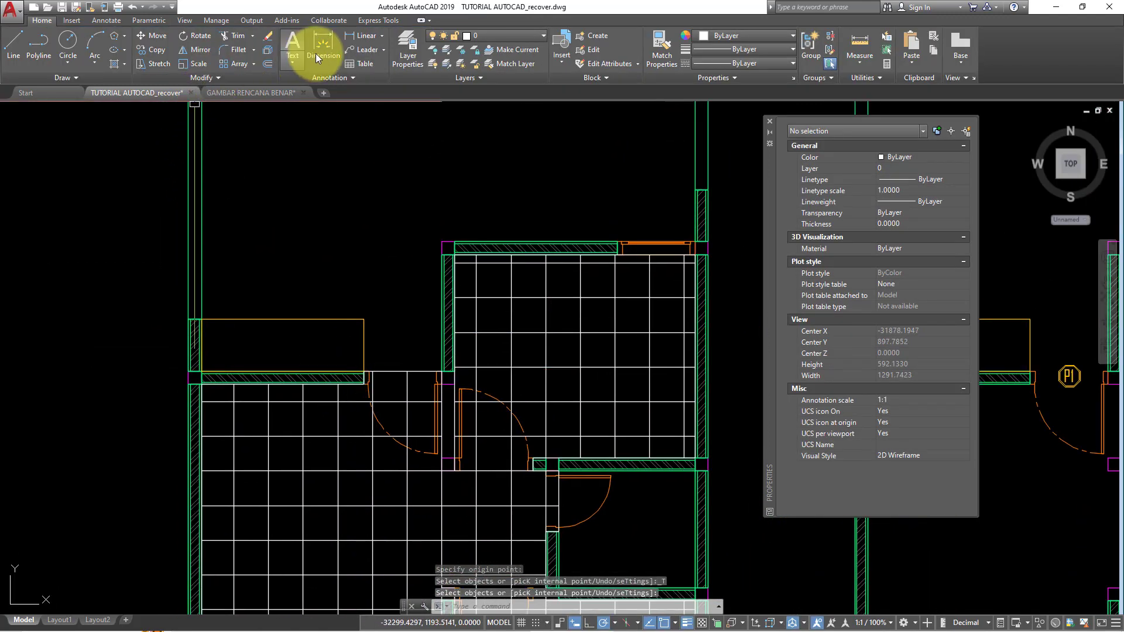
{"action": "type", "text": "RE"}
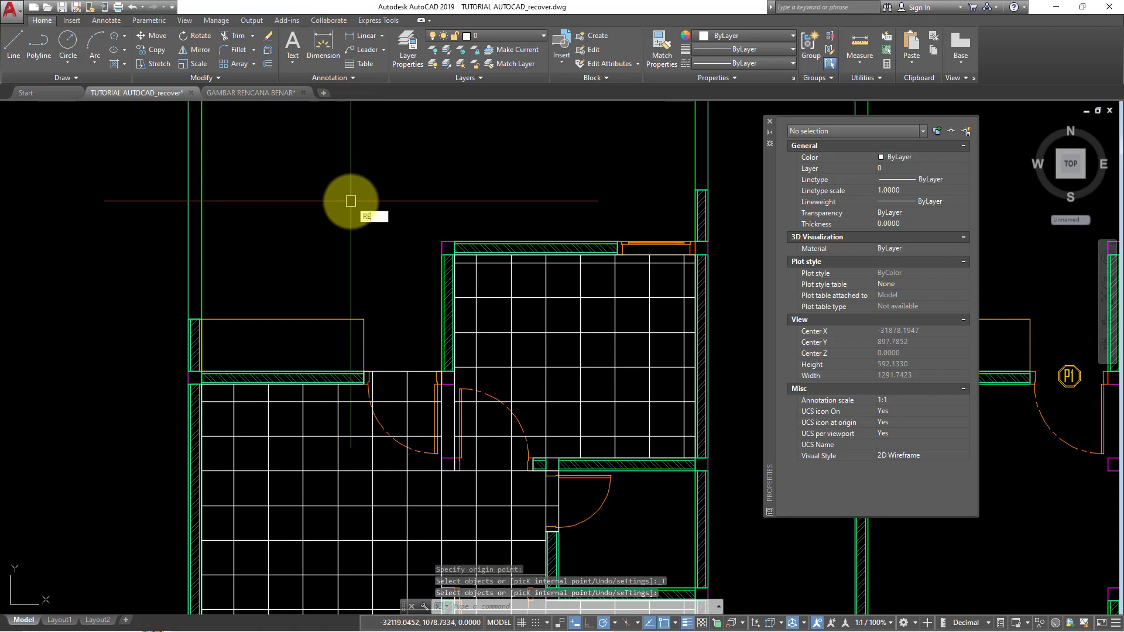
{"action": "type", "text": "C"}
{"action": "key", "text": "Return"}
{"action": "scroll", "coordinate": [193, 374], "scroll_direction": "up", "scroll_amount": 3}
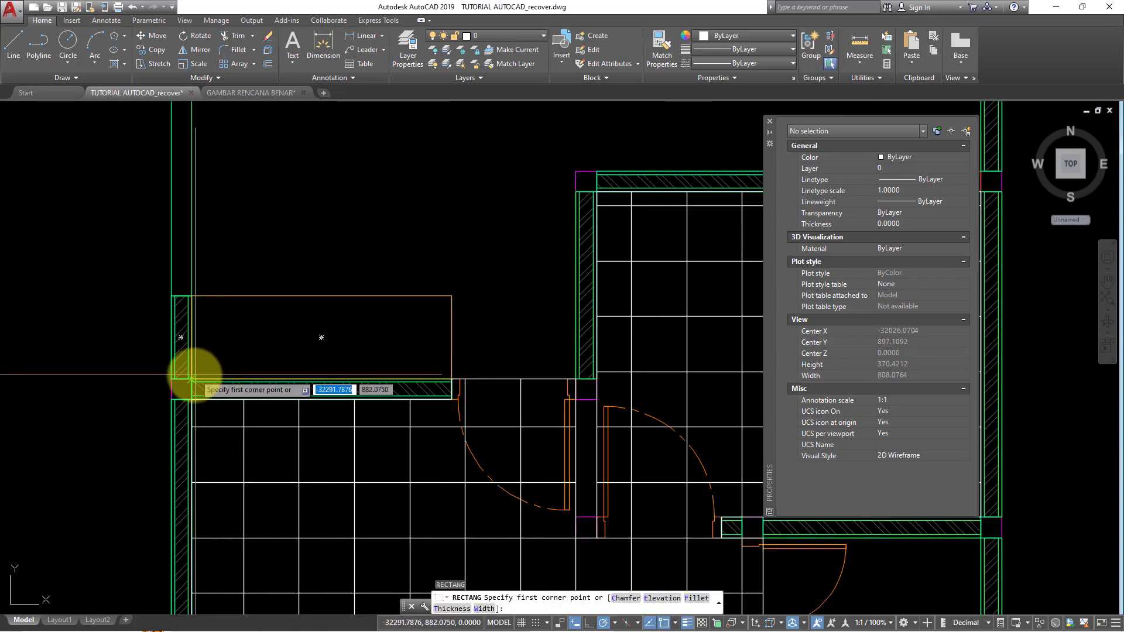
{"action": "left_click", "coordinate": [195, 375]}
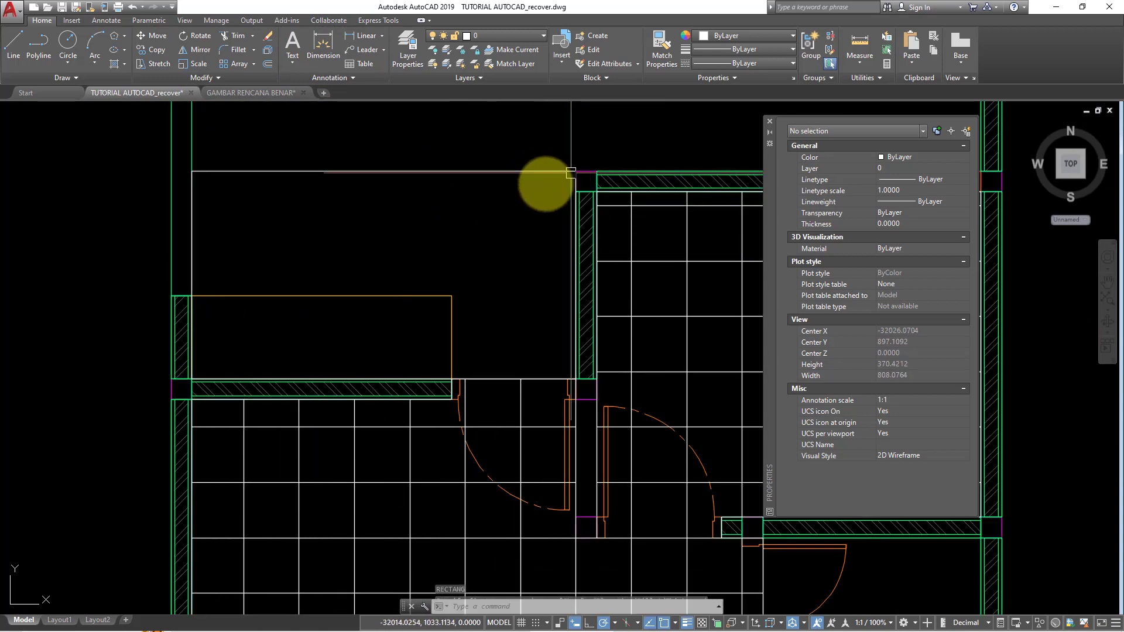
{"action": "scroll", "coordinate": [498, 215], "scroll_direction": "down", "scroll_amount": 4}
{"action": "middle_click_drag", "start_coordinate": [498, 215], "coordinate": [481, 253]}
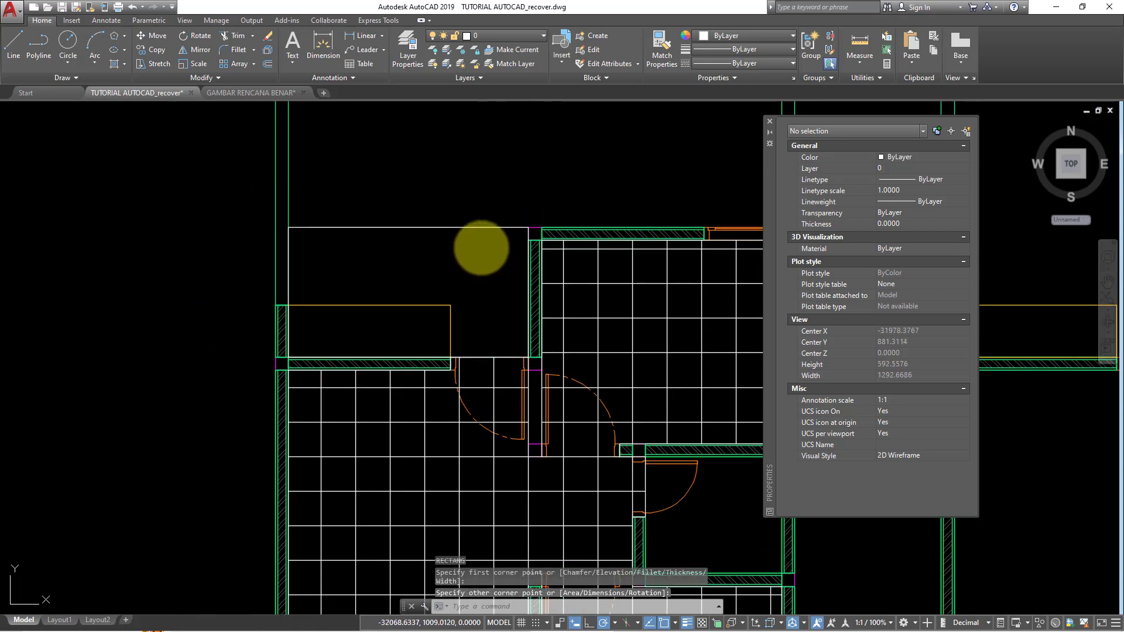
- Hatch the new upper-left rectangle with the tile grid
{"action": "key", "text": "Escape"}
{"action": "type", "text": "h"}
{"action": "key", "text": "Return"}
{"action": "left_click", "coordinate": [464, 226]}
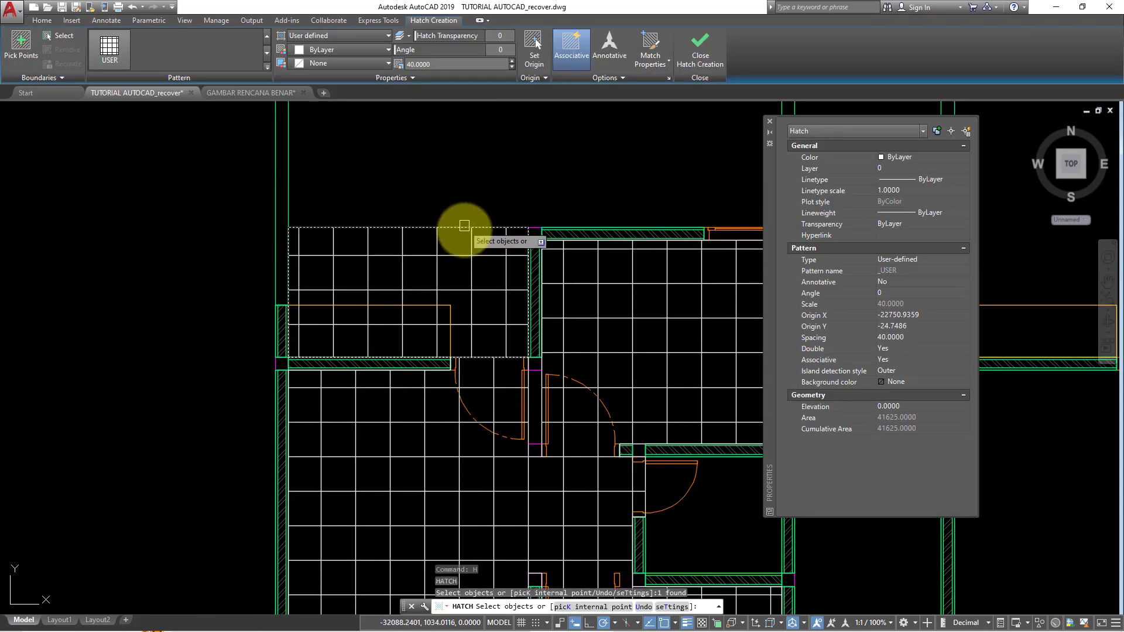
{"action": "key", "text": "Return"}
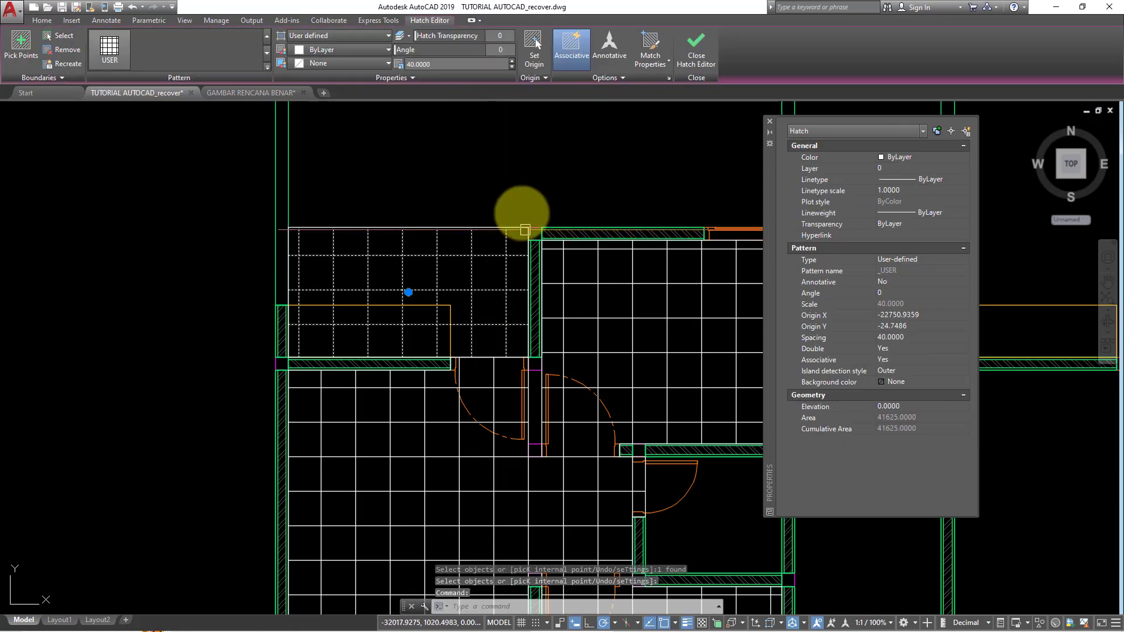
- Reset the new hatch's origin to the wall corner so its tiles line up
{"action": "left_click", "coordinate": [668, 79]}
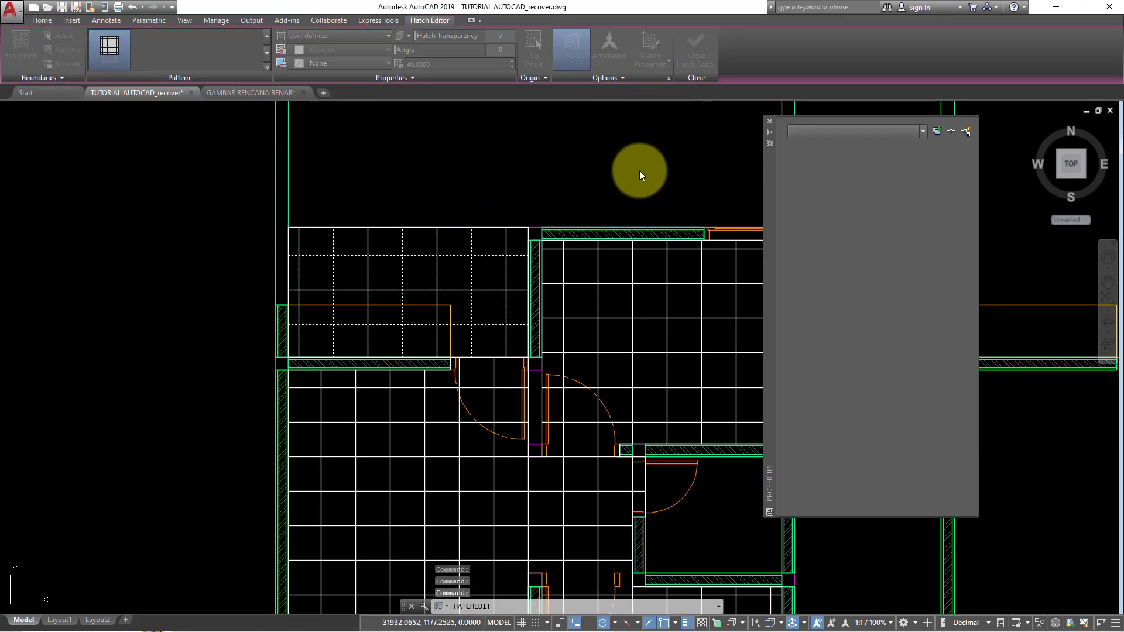
{"action": "left_click", "coordinate": [480, 386]}
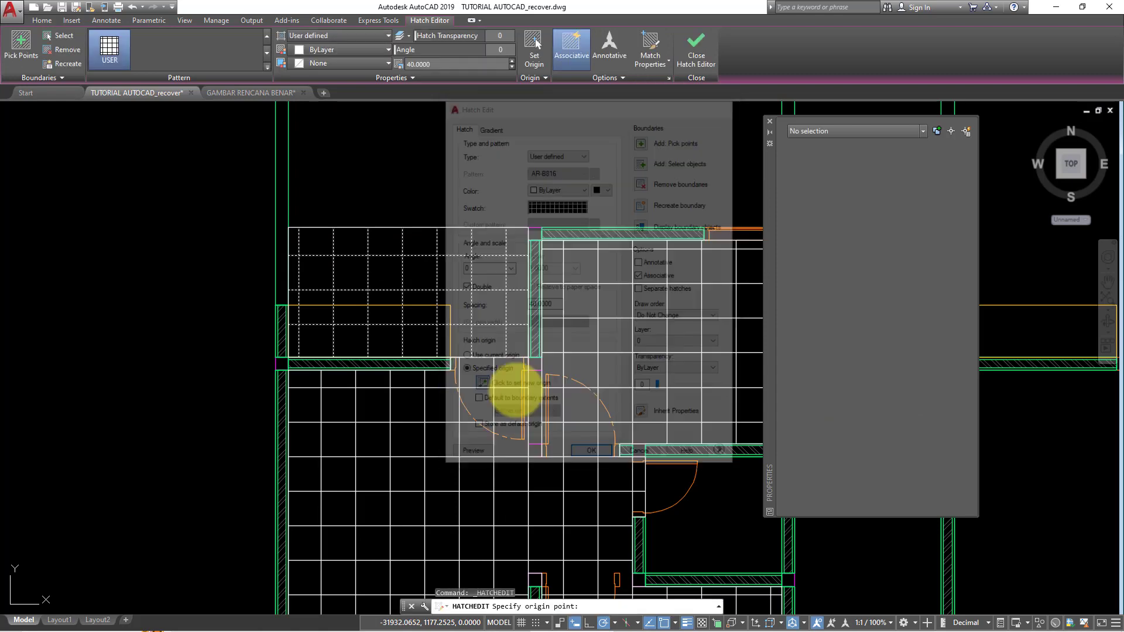
{"action": "scroll", "coordinate": [527, 376], "scroll_direction": "up", "scroll_amount": 2}
{"action": "scroll", "coordinate": [530, 354], "scroll_direction": "up", "scroll_amount": 2}
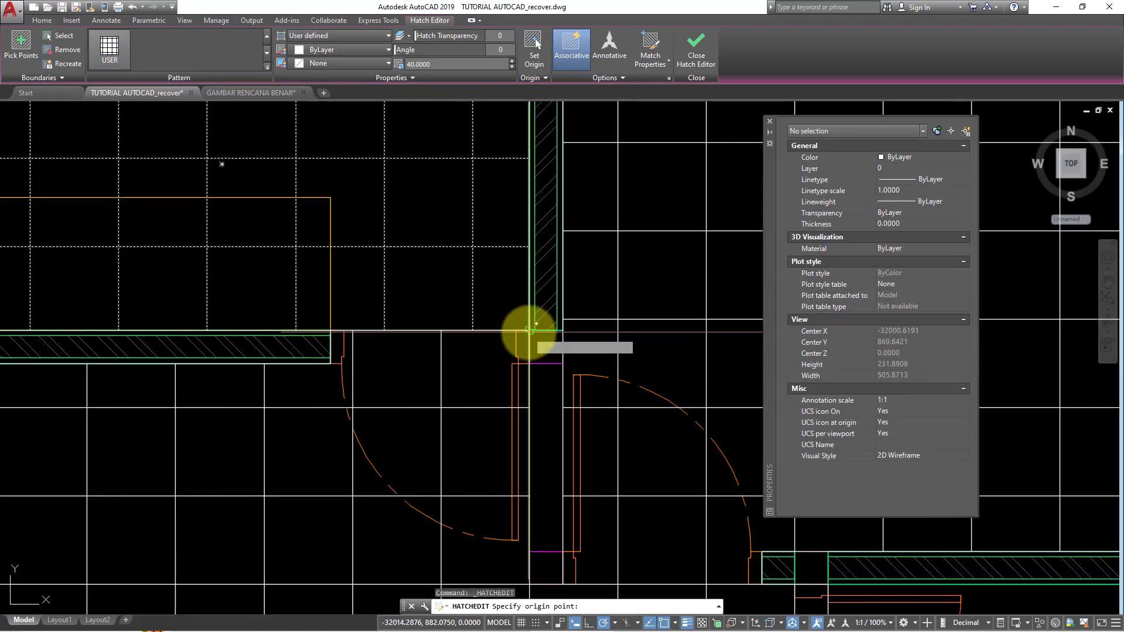
{"action": "left_click", "coordinate": [535, 328]}
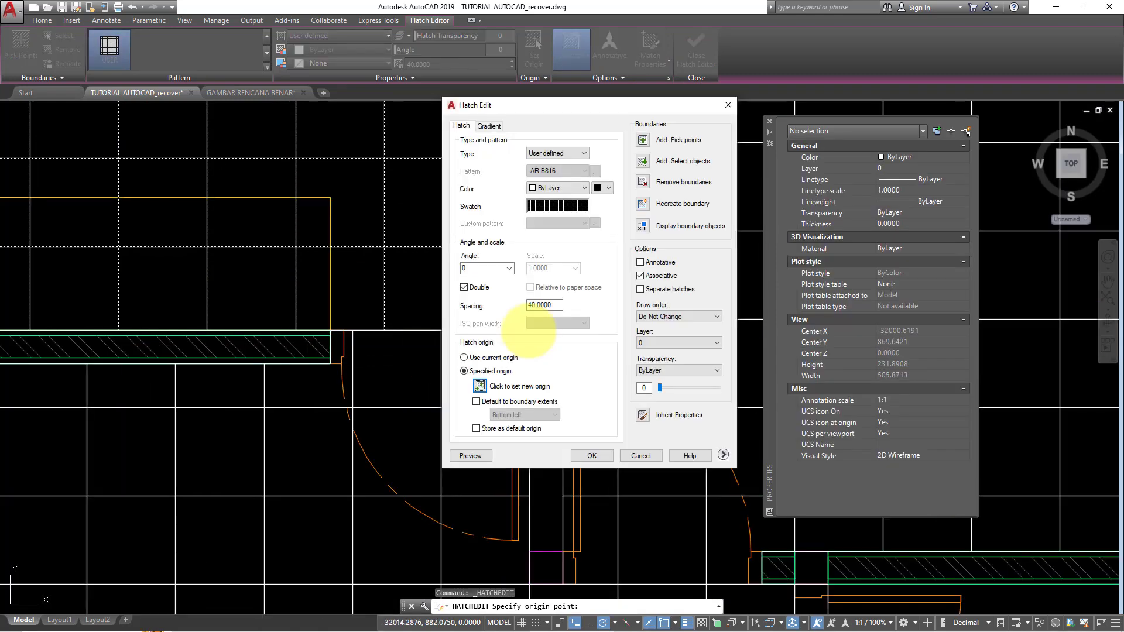
{"action": "left_click", "coordinate": [592, 455]}
{"action": "scroll", "coordinate": [580, 439], "scroll_direction": "down", "scroll_amount": 3}
{"action": "scroll", "coordinate": [439, 316], "scroll_direction": "down", "scroll_amount": 2}
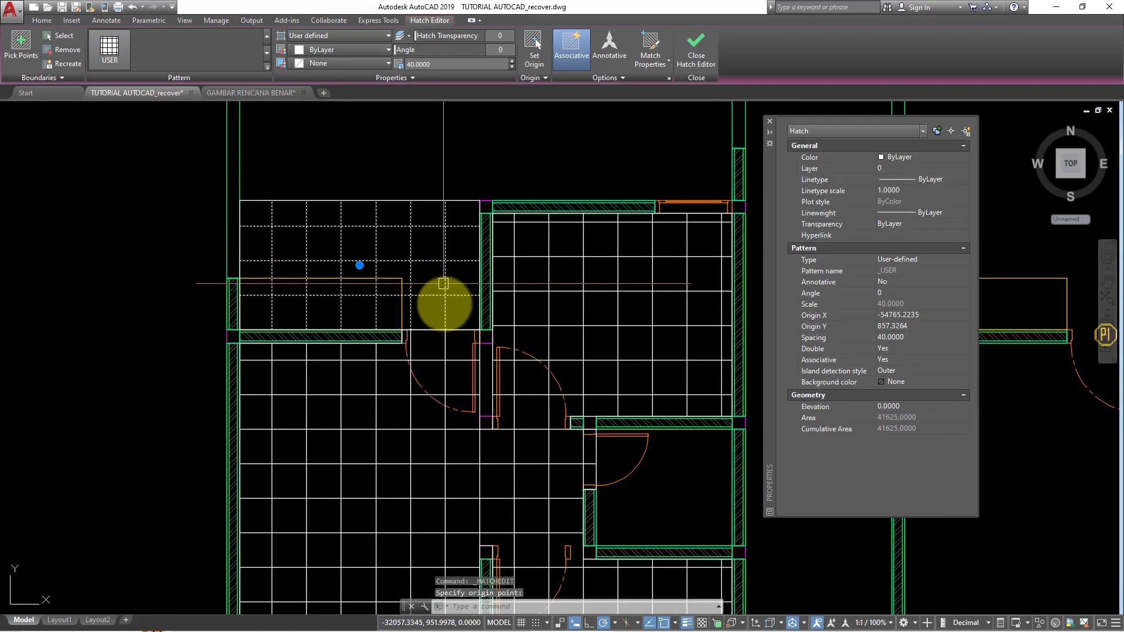
{"action": "key", "text": "Escape"}
{"action": "middle_click_drag", "start_coordinate": [447, 322], "coordinate": [436, 275]}
{"action": "scroll", "coordinate": [435, 274], "scroll_direction": "down", "scroll_amount": 2}
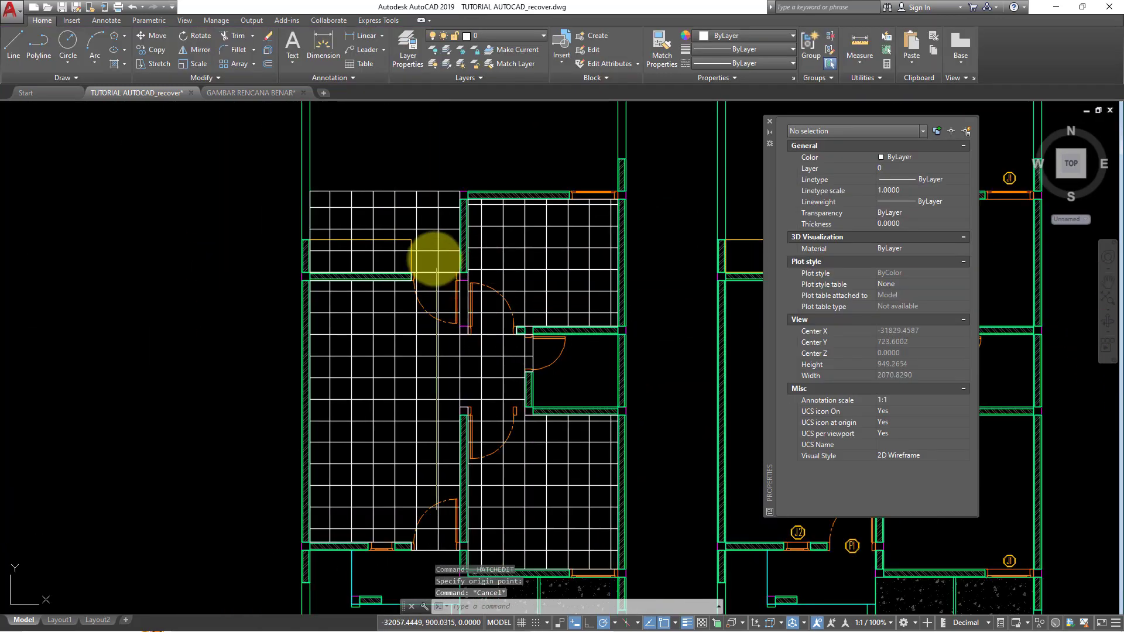
- Move the upper-left room's tile hatch onto layer ARSIRAN
{"action": "left_click", "coordinate": [442, 226]}
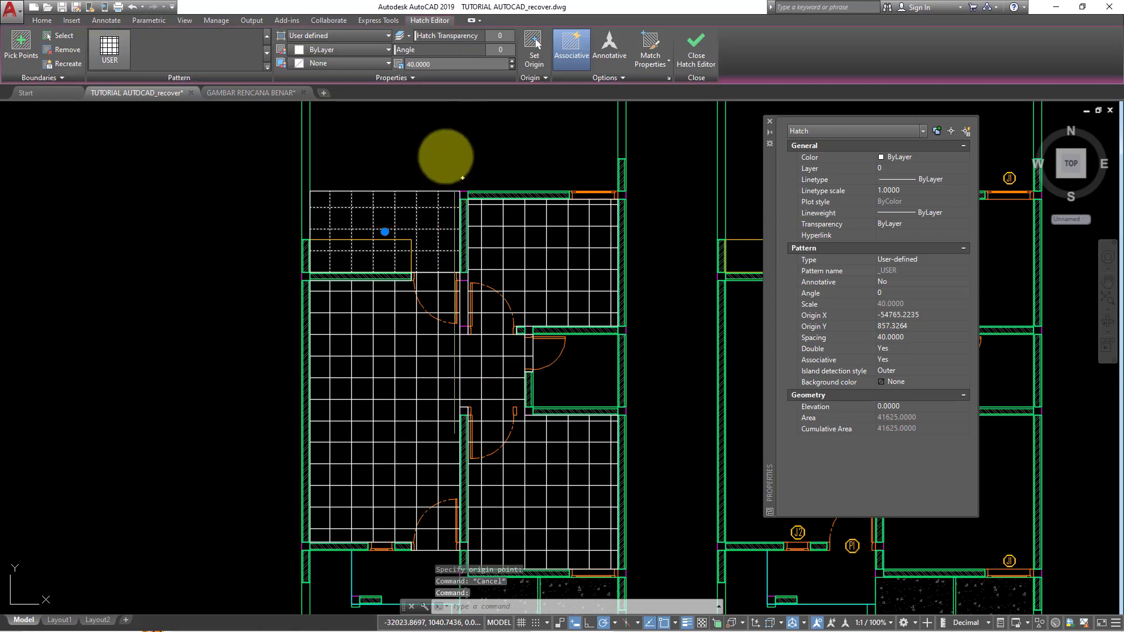
{"action": "left_click", "coordinate": [61, 21]}
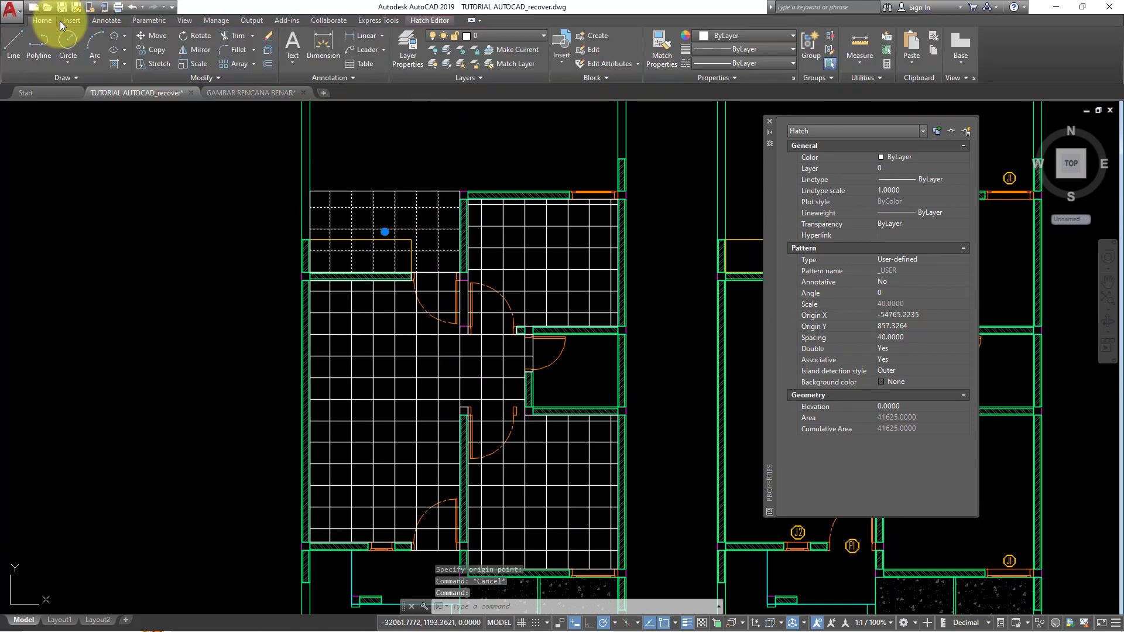
{"action": "left_click", "coordinate": [510, 32]}
{"action": "left_click", "coordinate": [510, 75]}
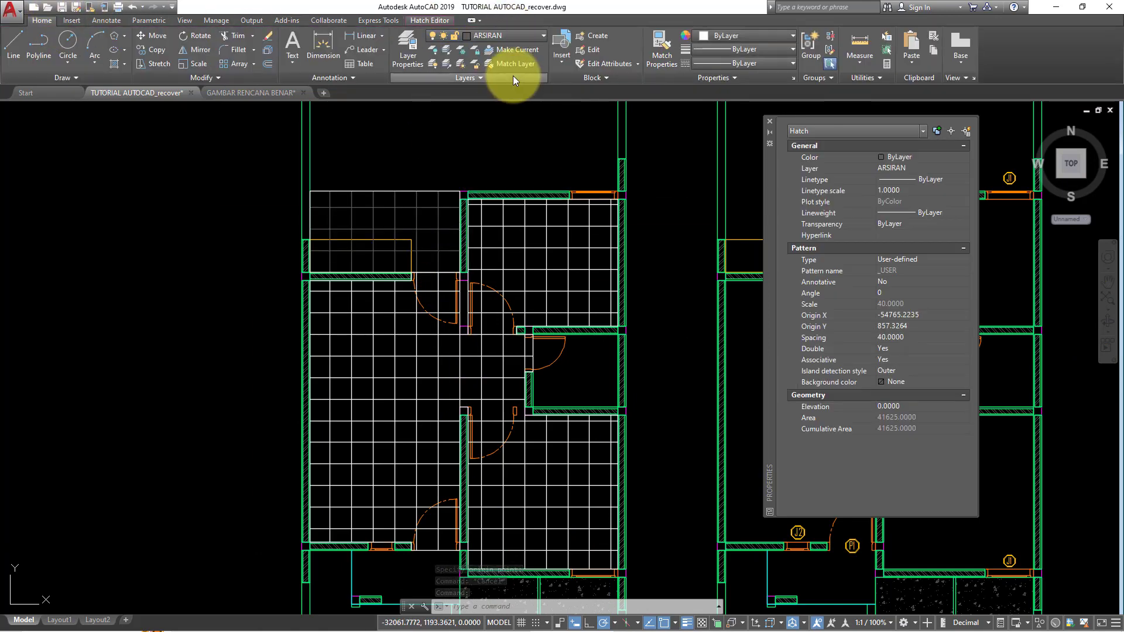
{"action": "key", "text": "Escape"}
- Put the main floor hatch on layer ARSIRAN and colour it 169,83,160
{"action": "left_click", "coordinate": [439, 340]}
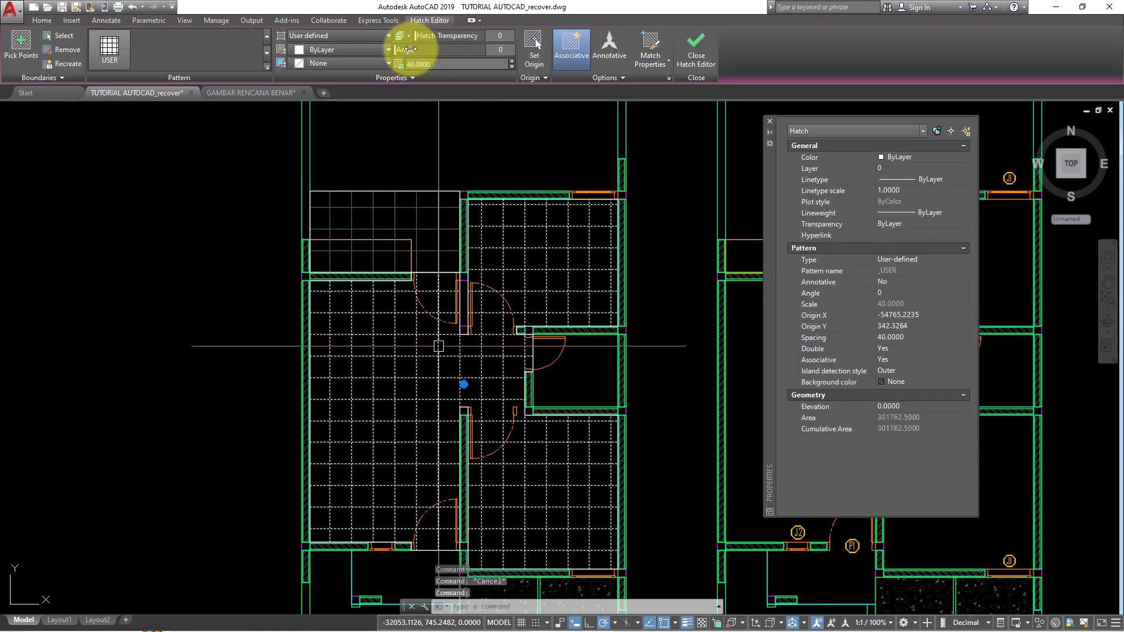
{"action": "left_click", "coordinate": [42, 21]}
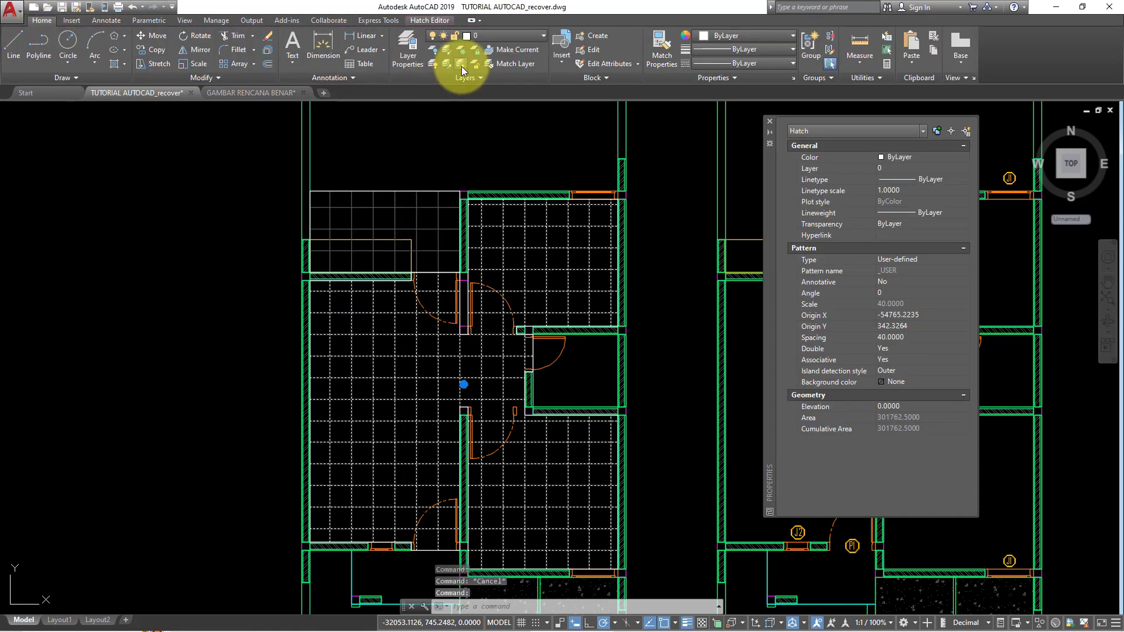
{"action": "left_click", "coordinate": [504, 34]}
{"action": "left_click", "coordinate": [507, 79]}
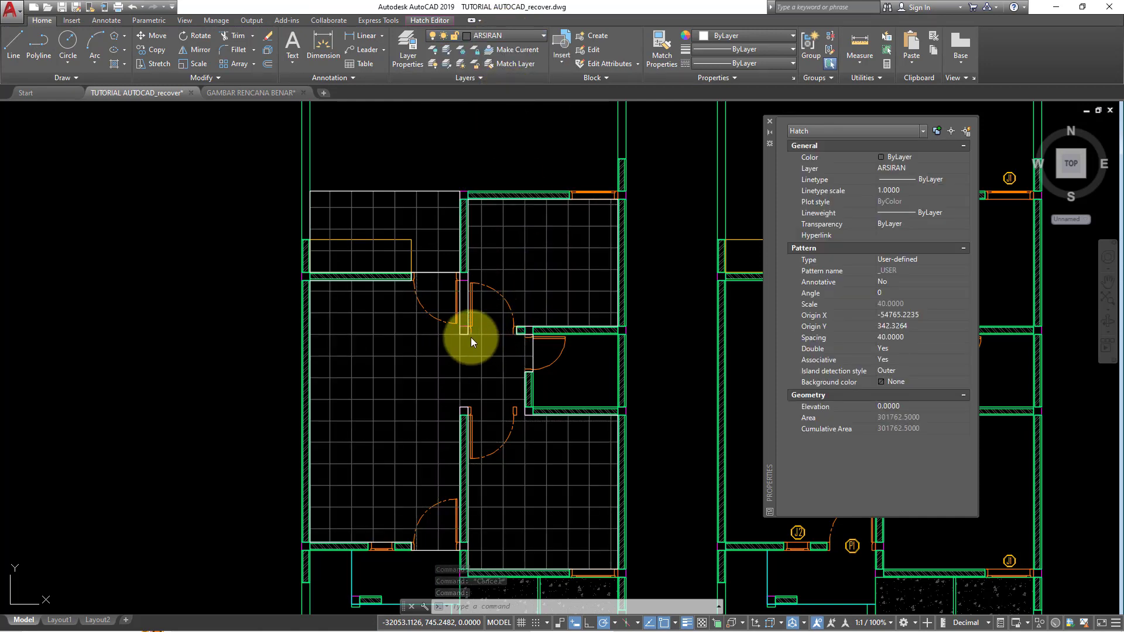
{"action": "scroll", "coordinate": [471, 337], "scroll_direction": "up", "scroll_amount": 2}
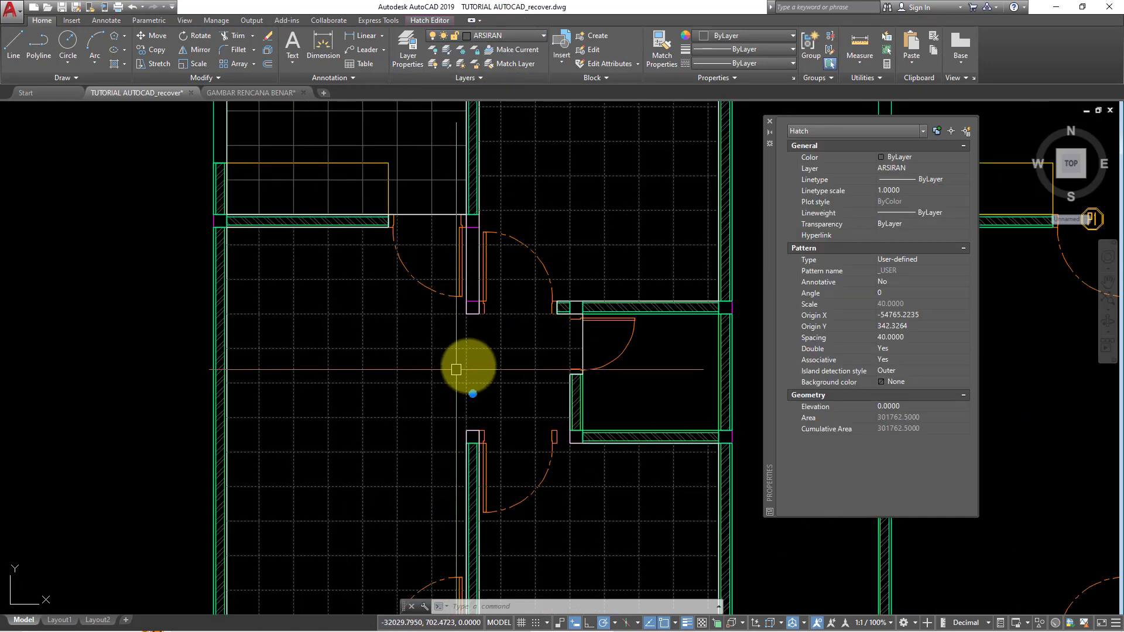
{"action": "left_click", "coordinate": [735, 38]}
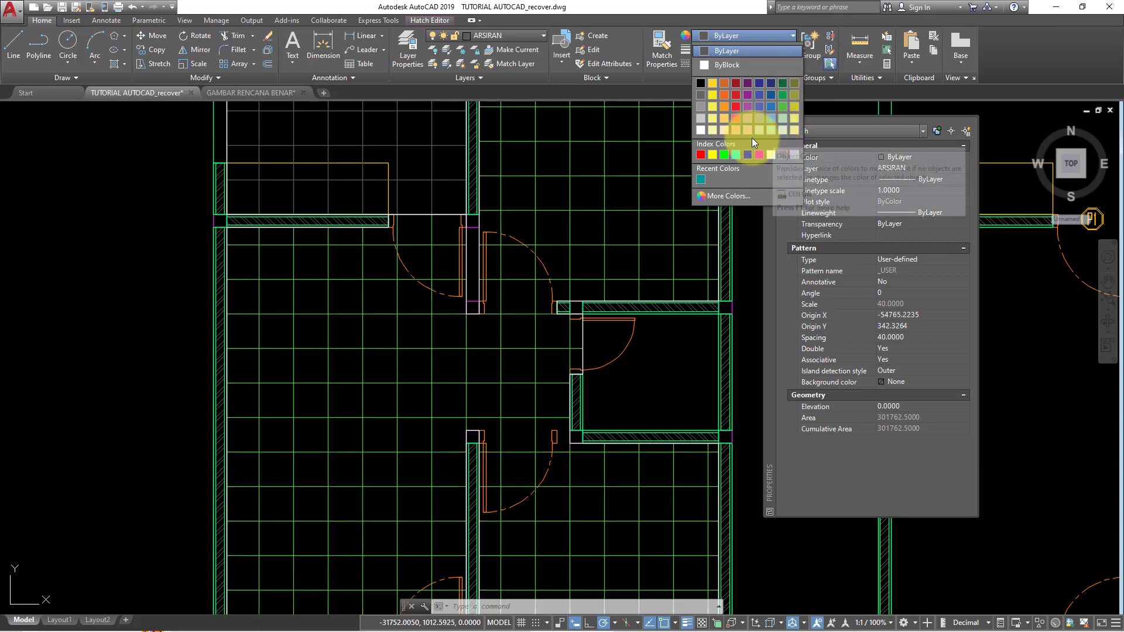
{"action": "left_click", "coordinate": [747, 102]}
{"action": "scroll", "coordinate": [471, 287], "scroll_direction": "down", "scroll_amount": 2}
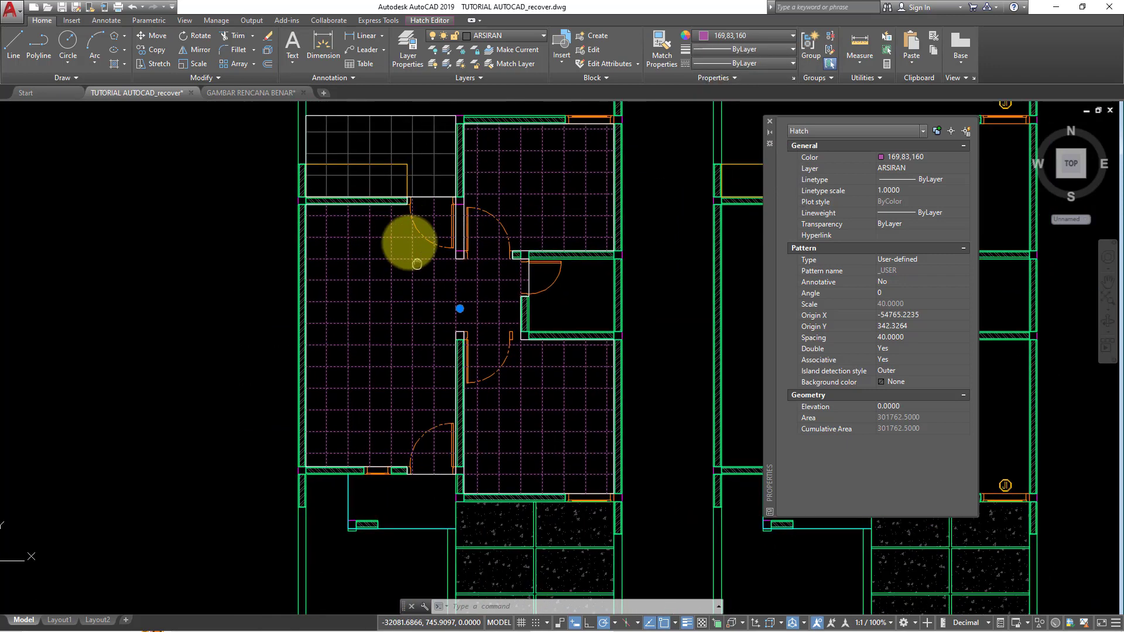
{"action": "key", "text": "Escape"}
{"action": "scroll", "coordinate": [380, 408], "scroll_direction": "up", "scroll_amount": 2}
{"action": "scroll", "coordinate": [374, 485], "scroll_direction": "up", "scroll_amount": 2}
- Draw a rectangle between the wall corners of the small area below the tiled room
{"action": "middle_click_drag", "start_coordinate": [375, 485], "coordinate": [362, 453]}
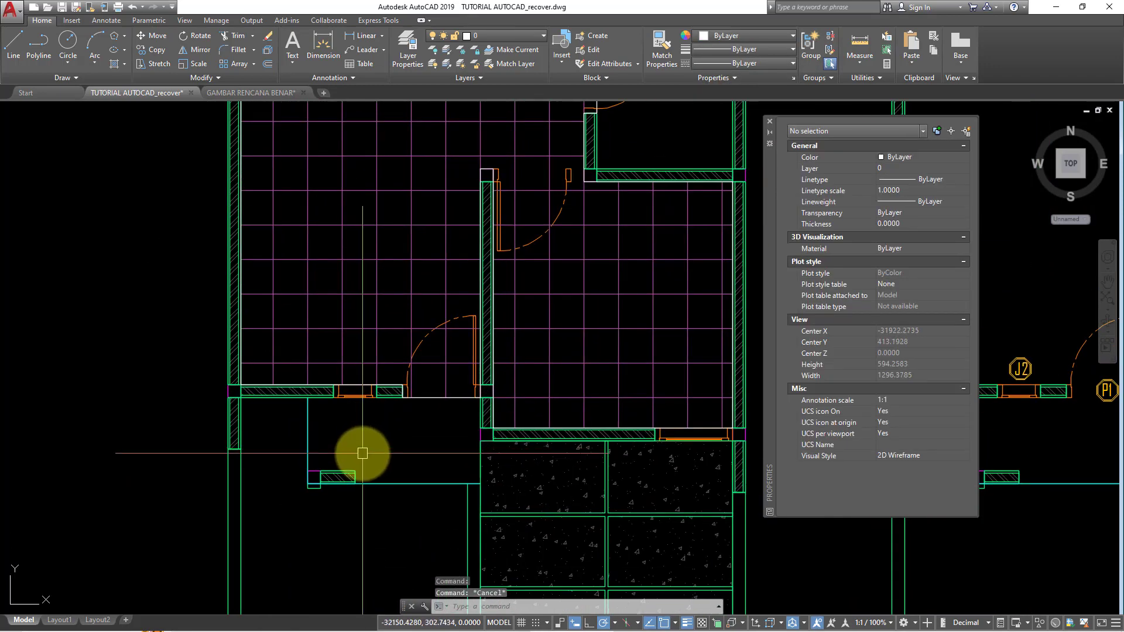
{"action": "type", "text": "REC"}
{"action": "key", "text": "Return"}
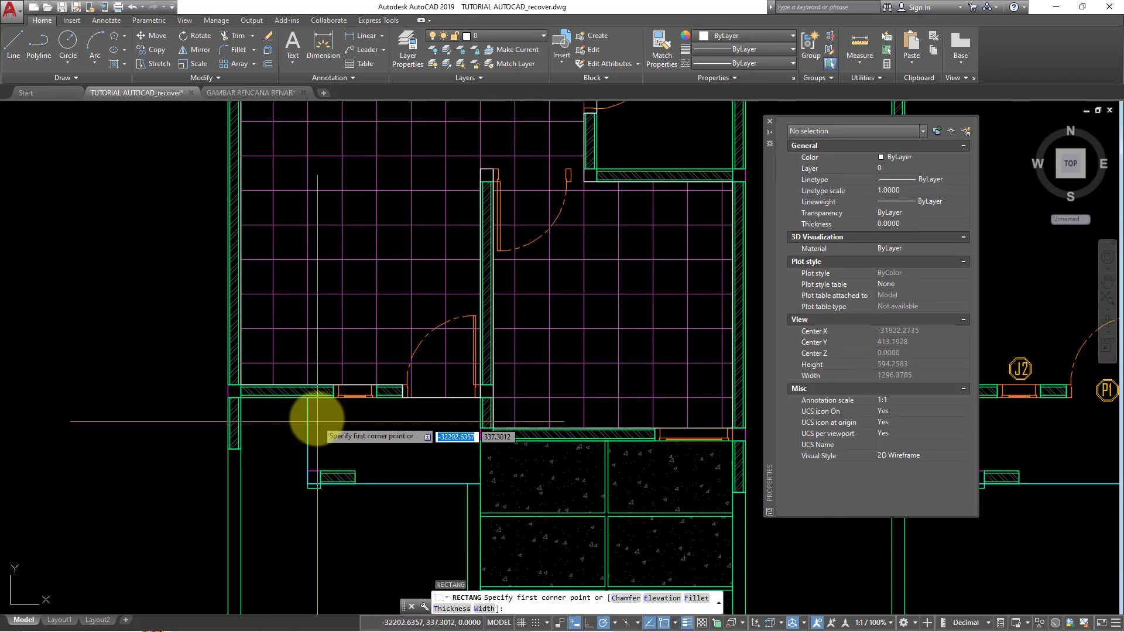
{"action": "left_click", "coordinate": [308, 398]}
{"action": "scroll", "coordinate": [471, 491], "scroll_direction": "up", "scroll_amount": 2}
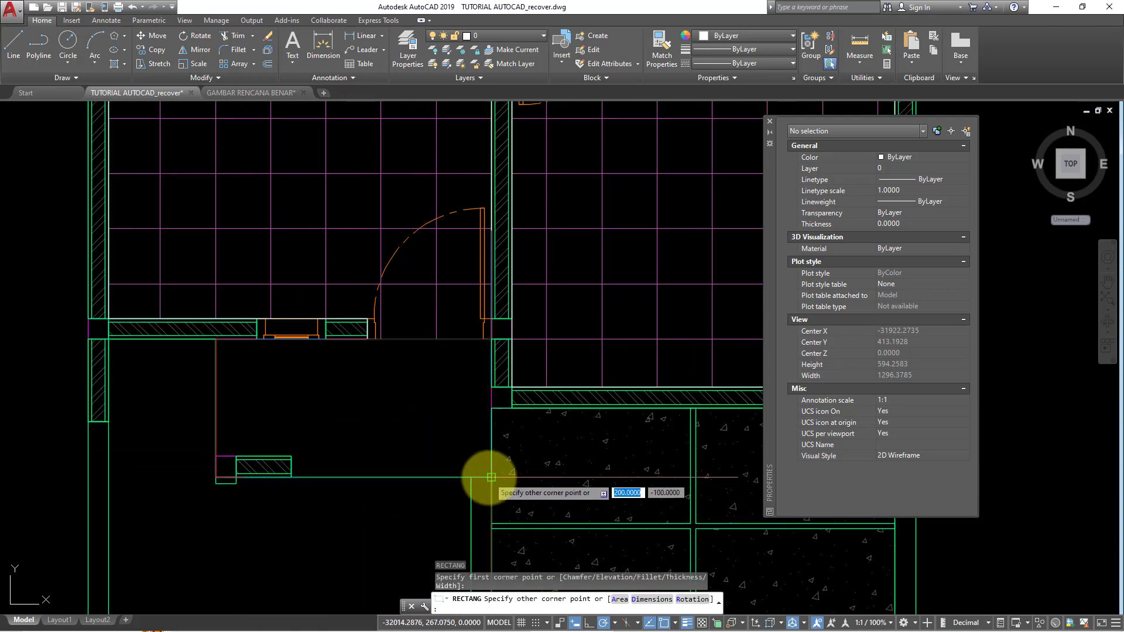
{"action": "left_click", "coordinate": [489, 477]}
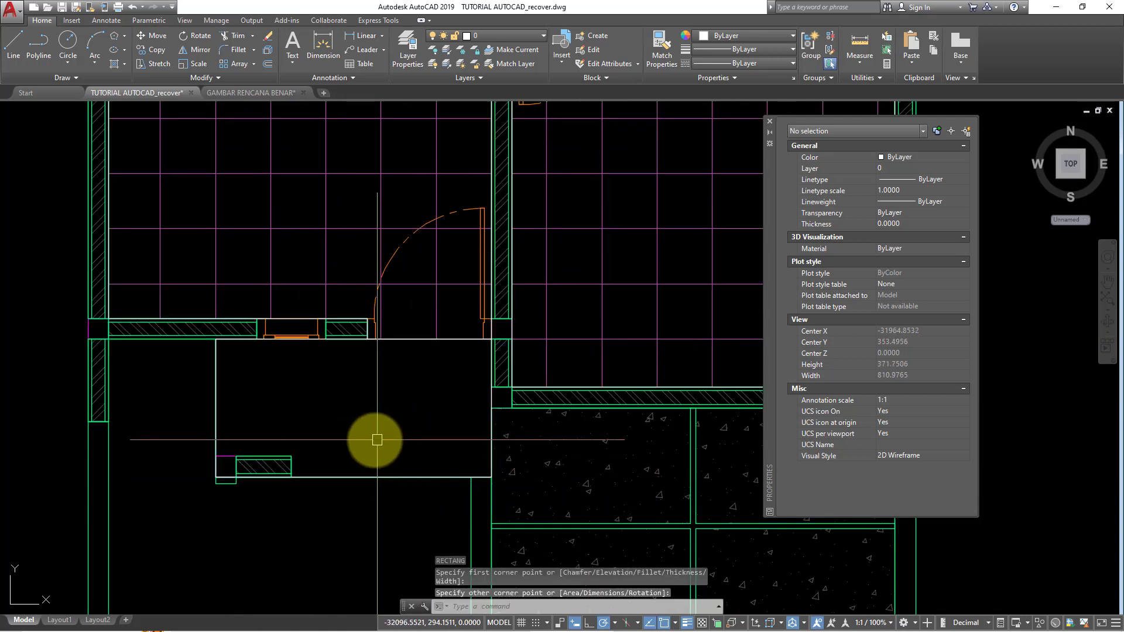
- Hatch the small area's rectangle with the tile grid, origin set at the wall corner
{"action": "type", "text": "h"}
{"action": "key", "text": "Return"}
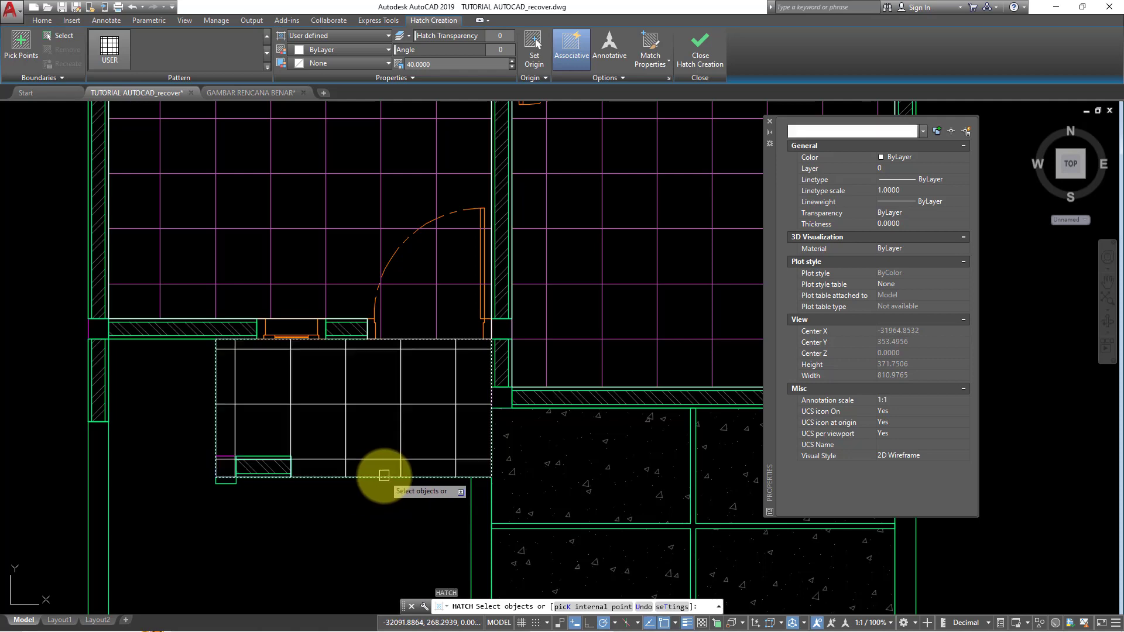
{"action": "left_click", "coordinate": [384, 476]}
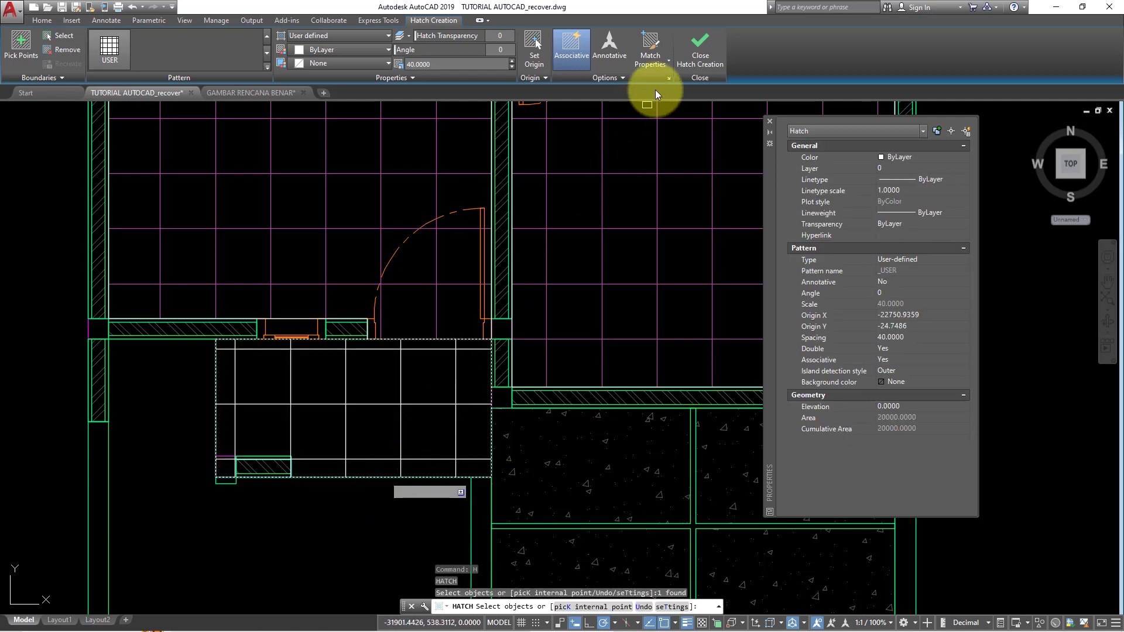
{"action": "left_click", "coordinate": [669, 79]}
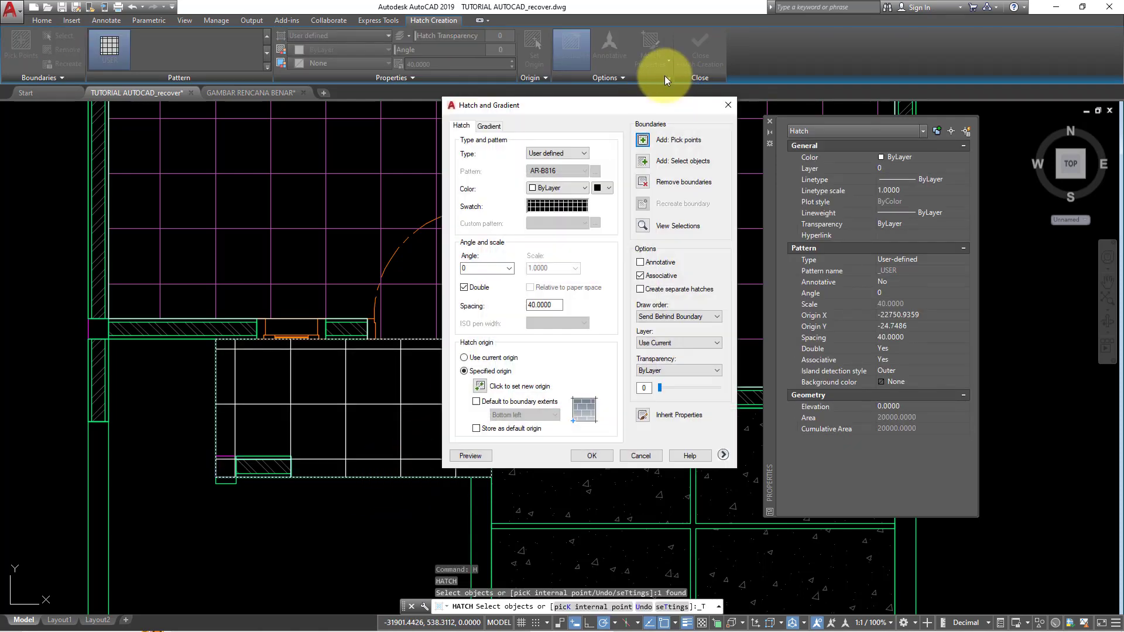
{"action": "left_click", "coordinate": [480, 386]}
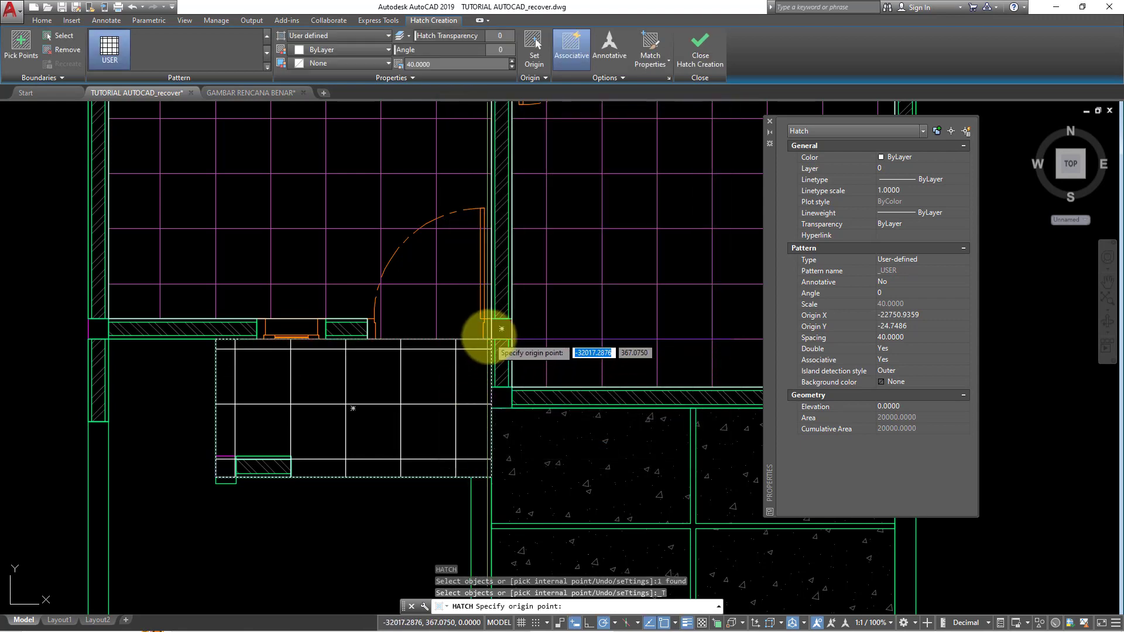
{"action": "left_click", "coordinate": [491, 338]}
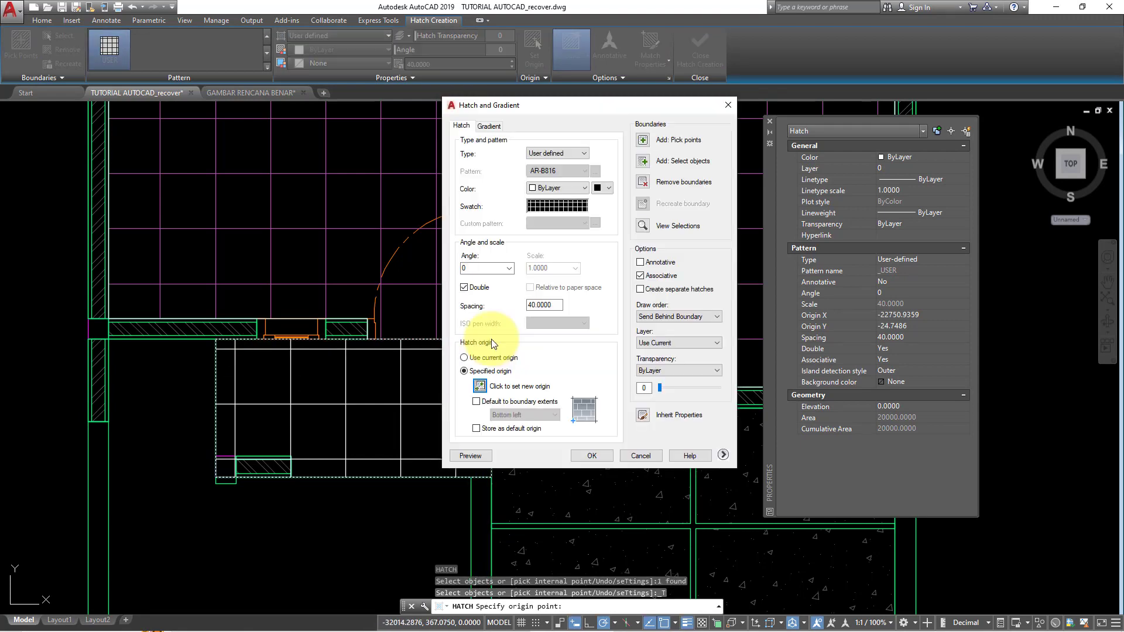
{"action": "left_click", "coordinate": [590, 455]}
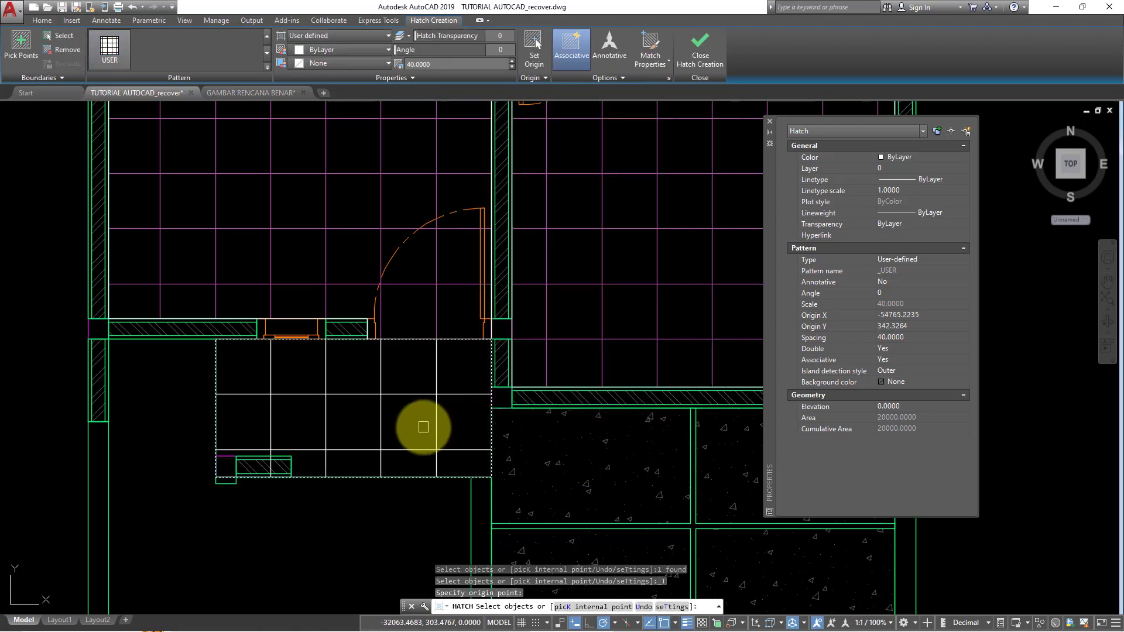
{"action": "key", "text": "Escape"}
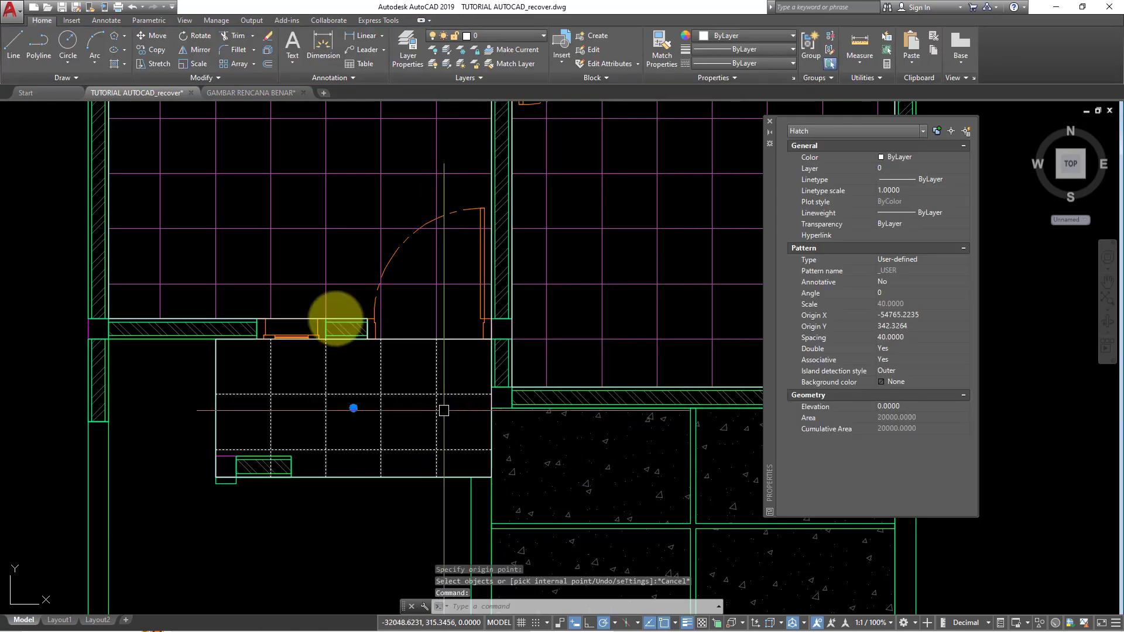
- Move the new tile hatch onto layer ARSIRAN
{"action": "left_click", "coordinate": [42, 20]}
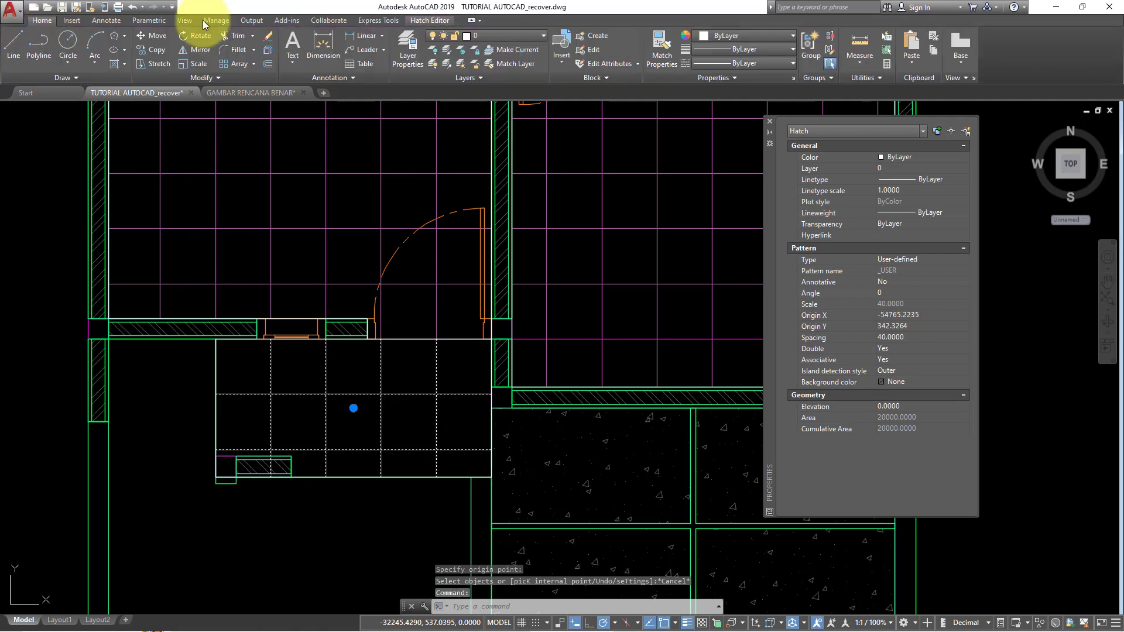
{"action": "left_click", "coordinate": [495, 34]}
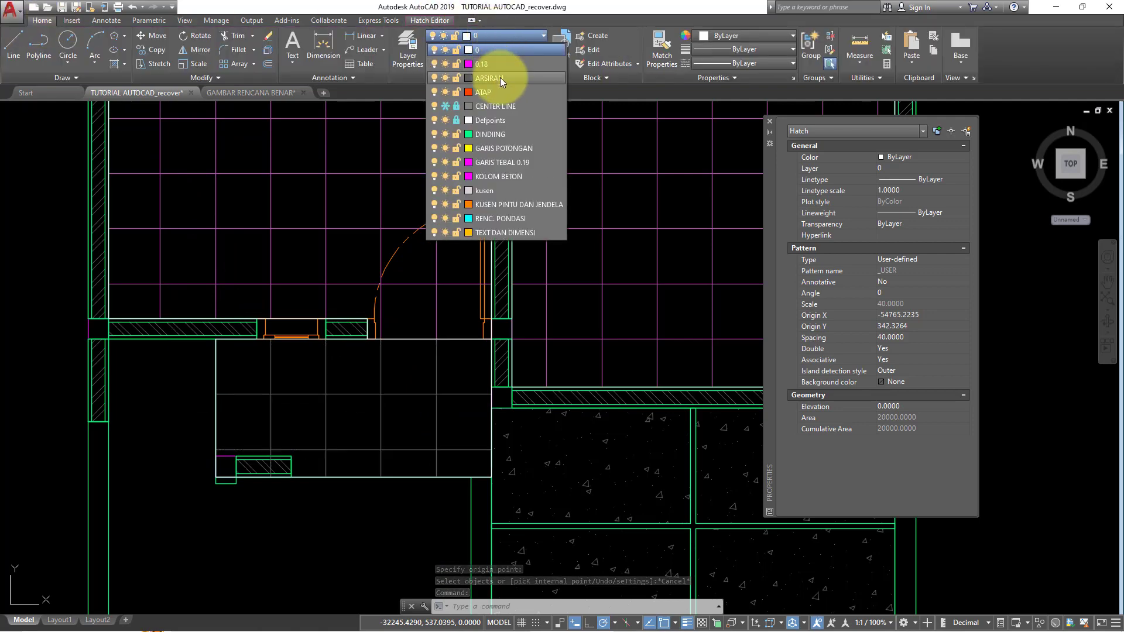
{"action": "left_click", "coordinate": [499, 77]}
{"action": "scroll", "coordinate": [414, 252], "scroll_direction": "down", "scroll_amount": 2}
{"action": "scroll", "coordinate": [439, 339], "scroll_direction": "down", "scroll_amount": 2}
{"action": "key", "text": "Escape"}
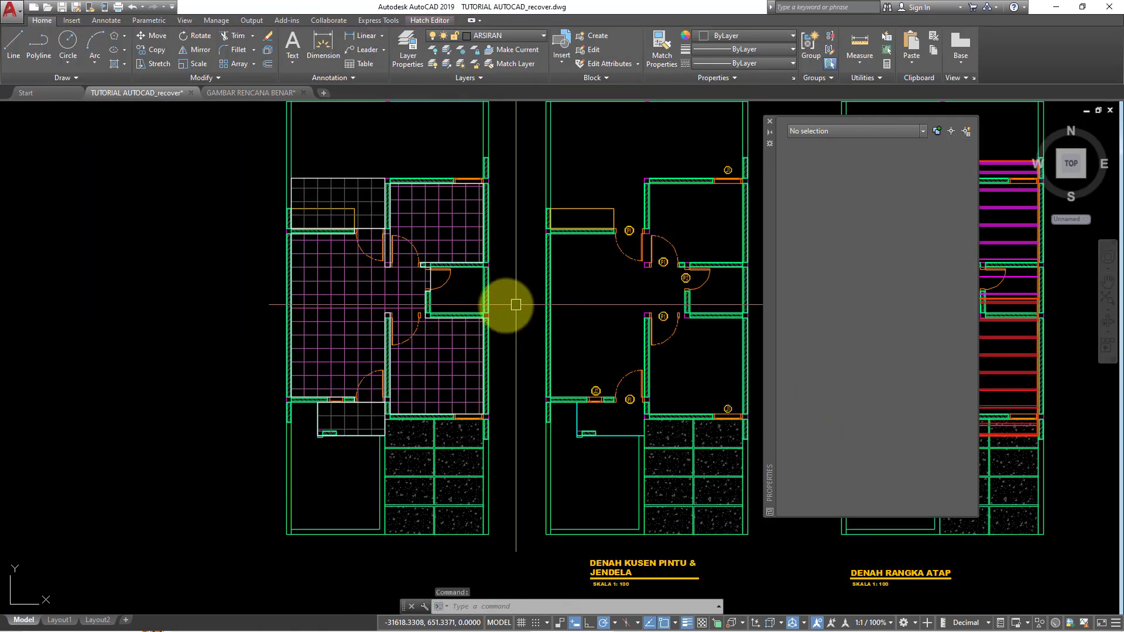
{"action": "scroll", "coordinate": [499, 301], "scroll_direction": "up", "scroll_amount": 2}
{"action": "scroll", "coordinate": [500, 352], "scroll_direction": "up", "scroll_amount": 1}
{"action": "scroll", "coordinate": [480, 358], "scroll_direction": "up", "scroll_amount": 1}
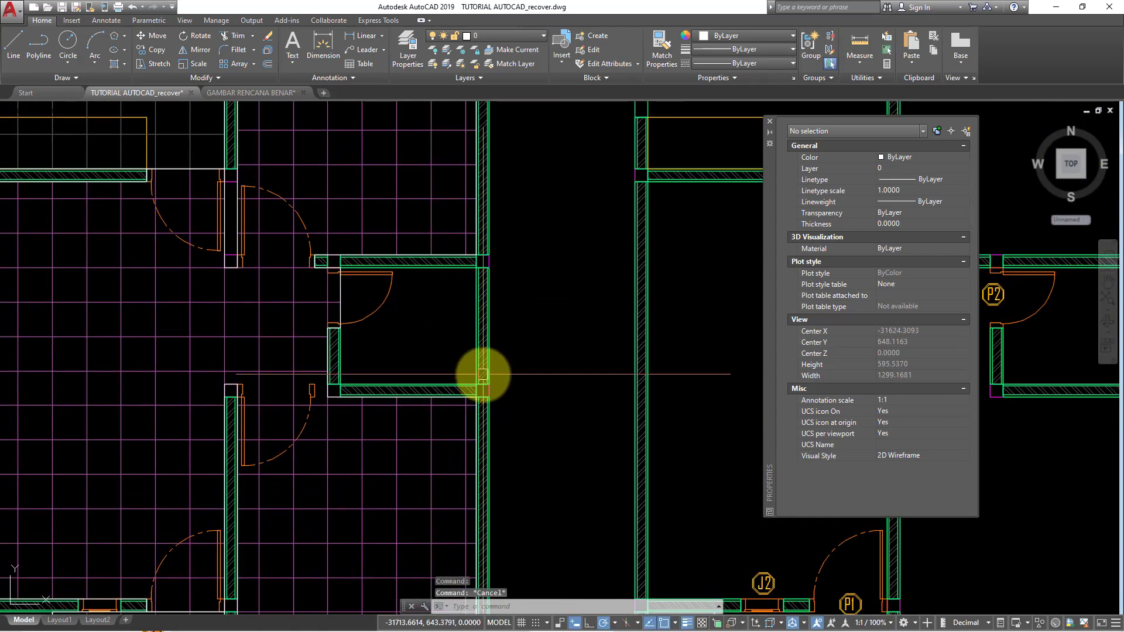
- Draw a rectangle outlining the small room beside the doors, corner to corner
{"action": "type", "text": "REC"}
{"action": "key", "text": "Return"}
{"action": "scroll", "coordinate": [351, 287], "scroll_direction": "up", "scroll_amount": 2}
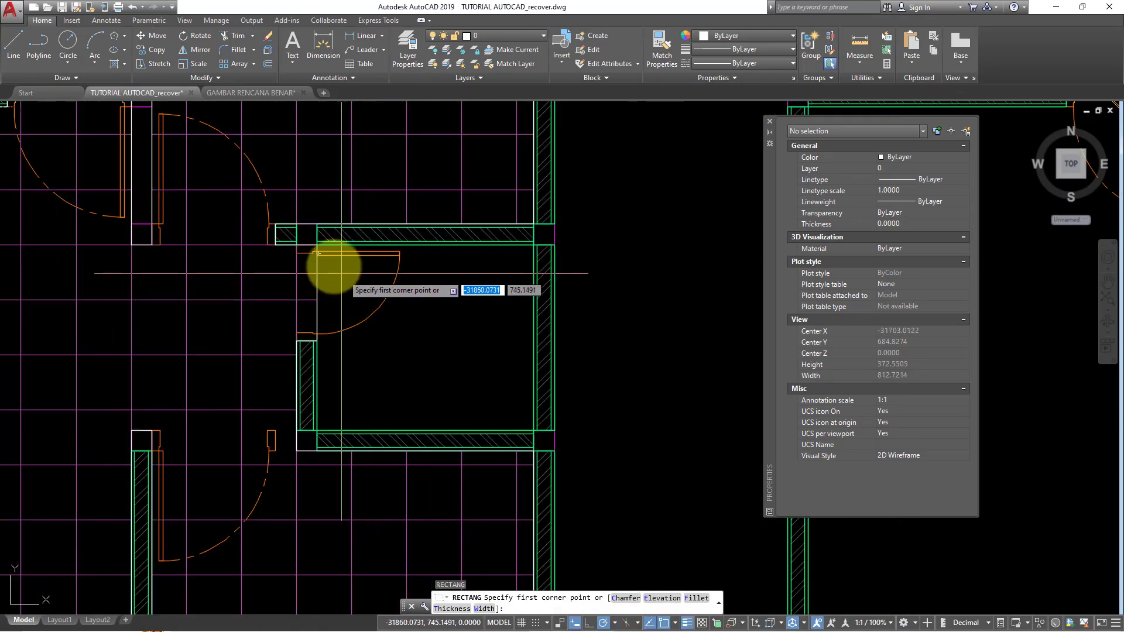
{"action": "left_click", "coordinate": [317, 244]}
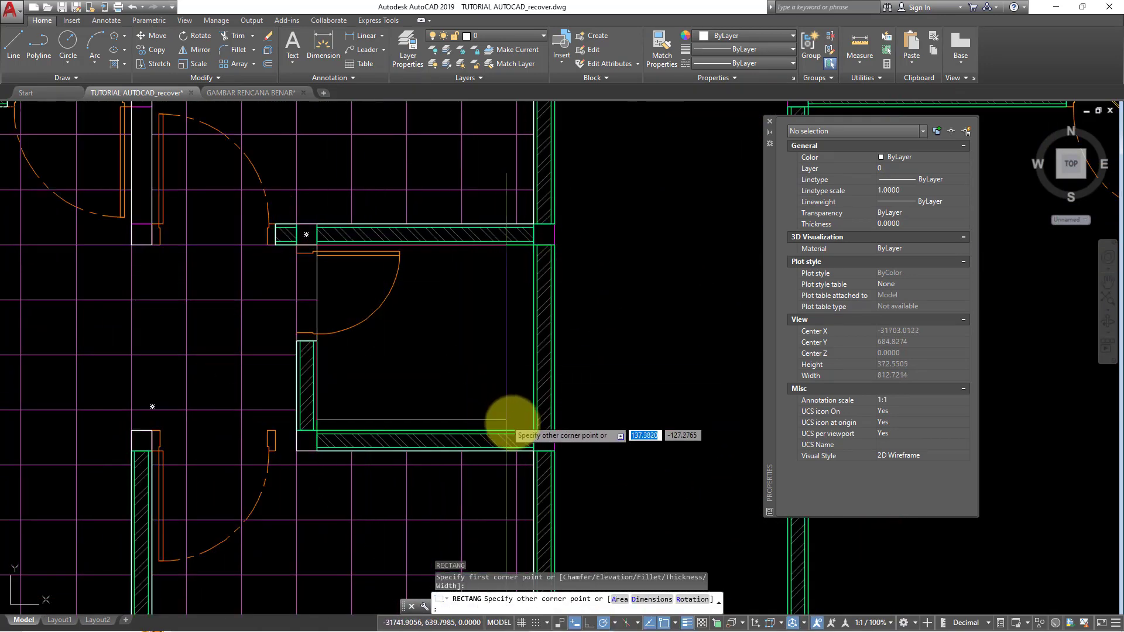
{"action": "left_click", "coordinate": [532, 430]}
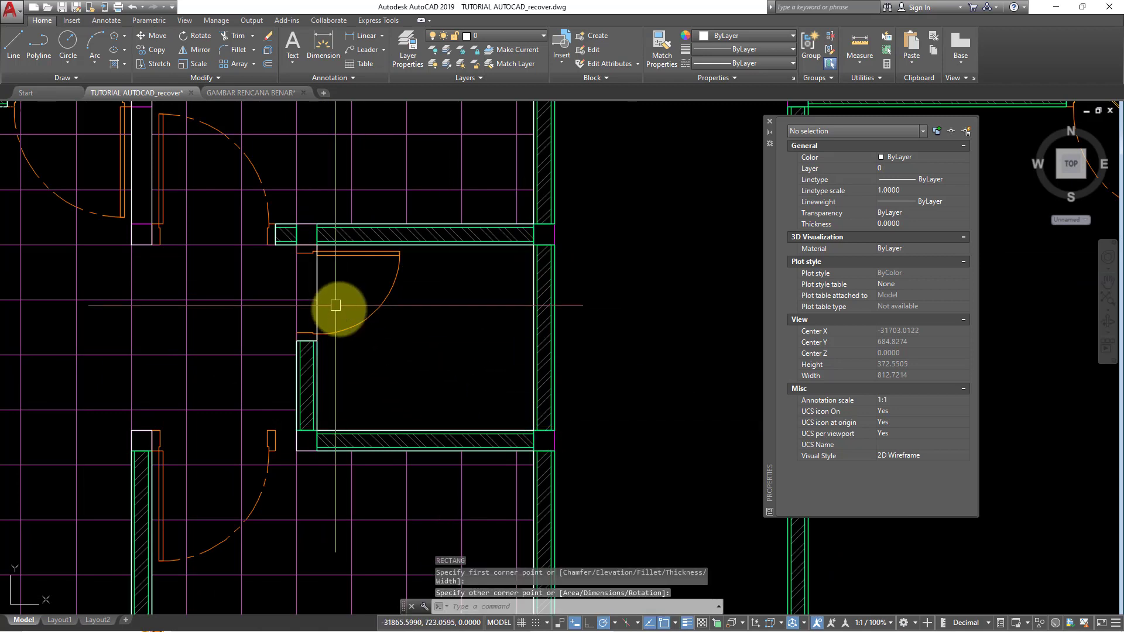
- Hatch the rectangle with the tile grid, its origin at the room's top-left corner
{"action": "type", "text": "h"}
{"action": "key", "text": "Return"}
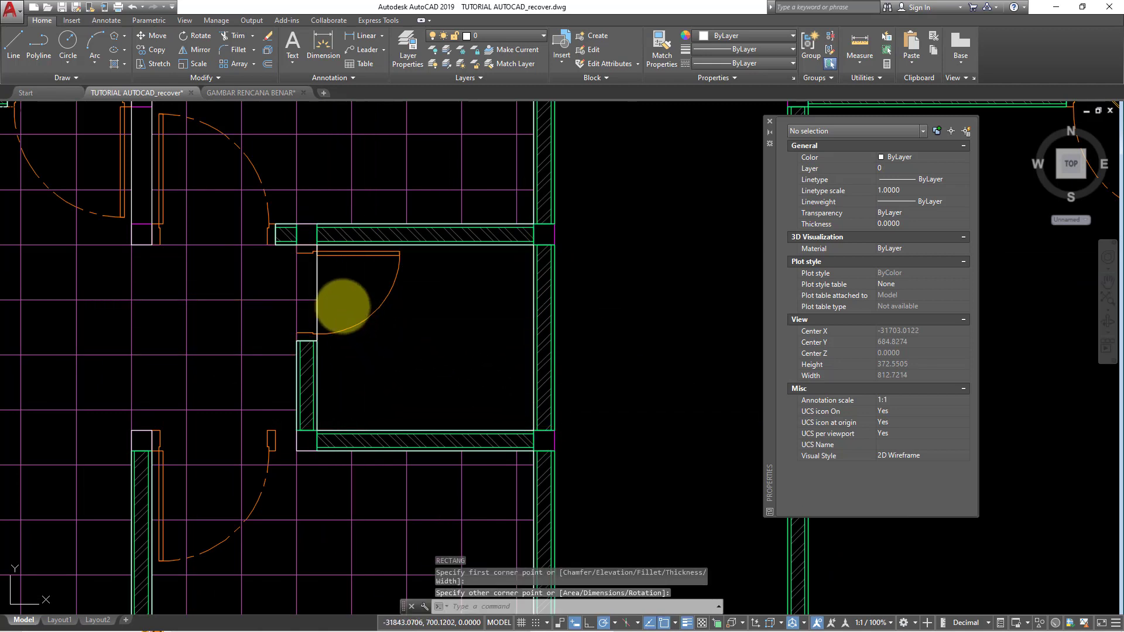
{"action": "left_click", "coordinate": [318, 283]}
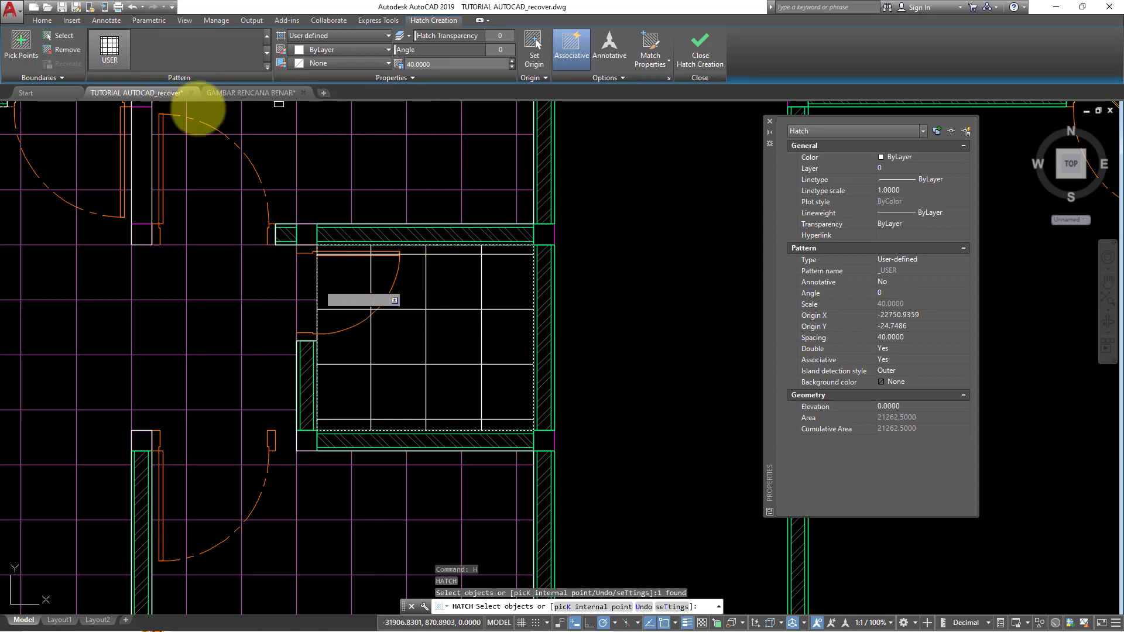
{"action": "left_click", "coordinate": [667, 79]}
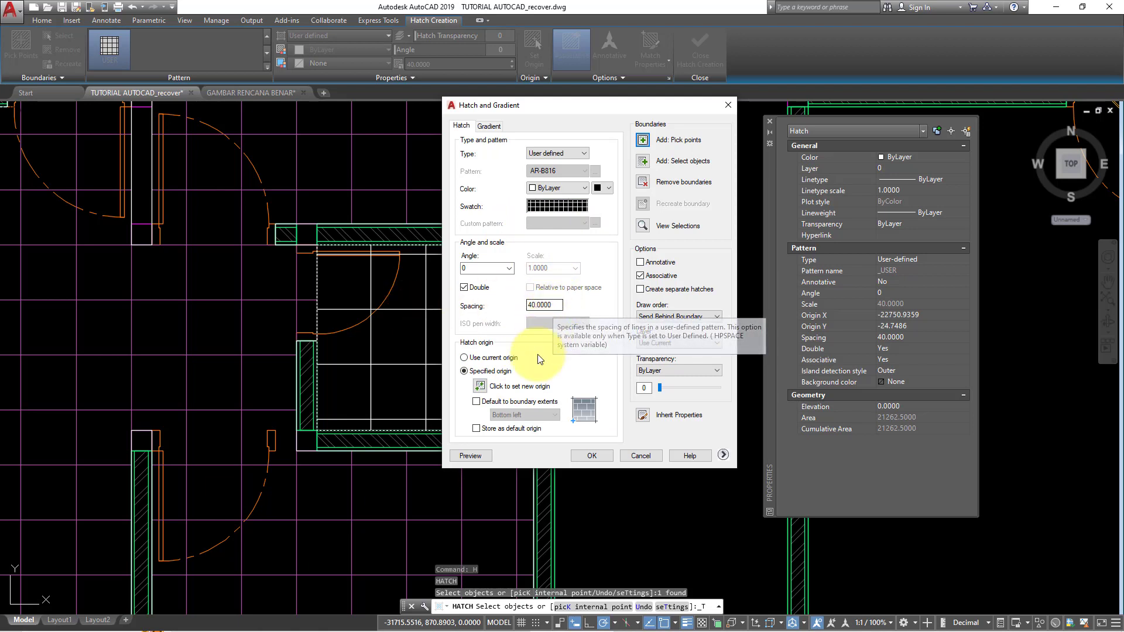
{"action": "left_click", "coordinate": [480, 387]}
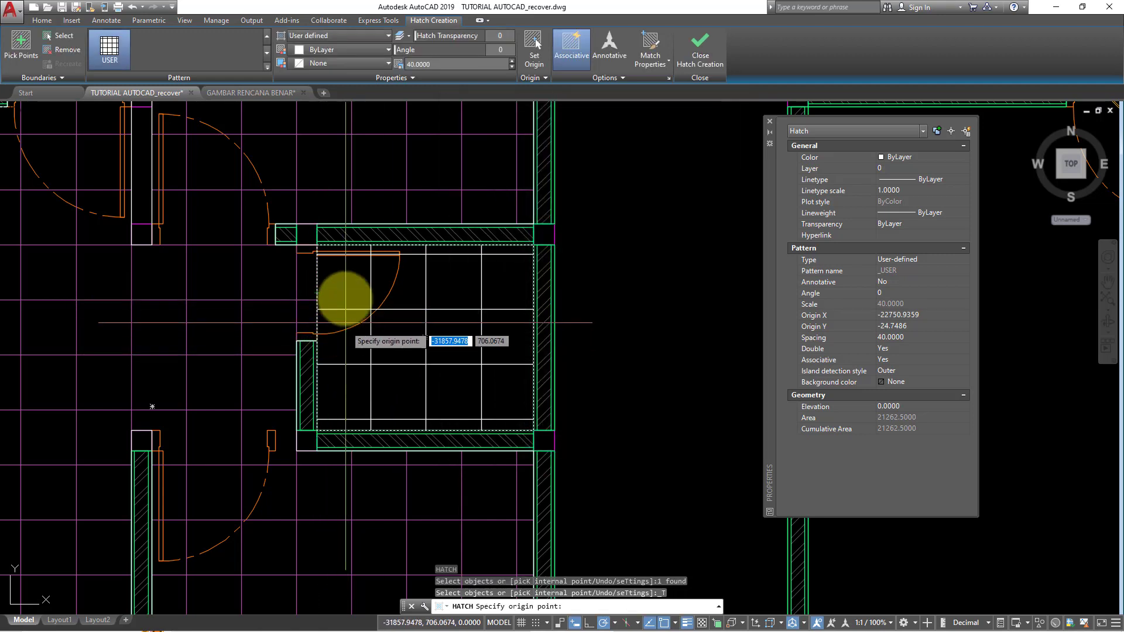
{"action": "scroll", "coordinate": [331, 259], "scroll_direction": "up", "scroll_amount": 2}
{"action": "scroll", "coordinate": [331, 259], "scroll_direction": "up", "scroll_amount": 1}
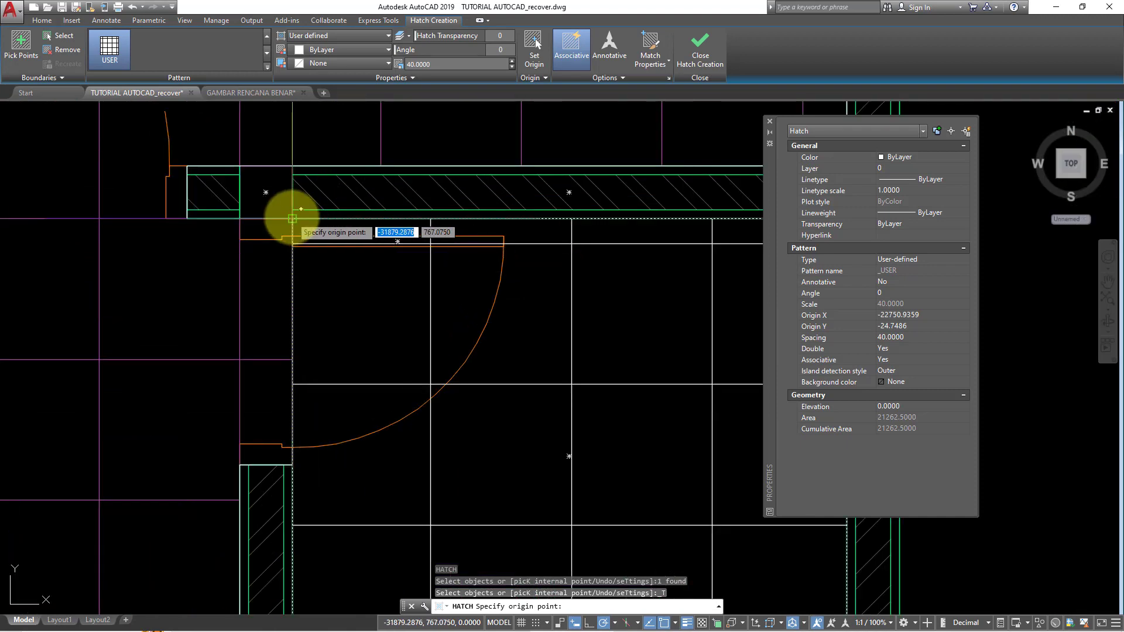
{"action": "left_click", "coordinate": [285, 220]}
{"action": "left_click", "coordinate": [595, 455]}
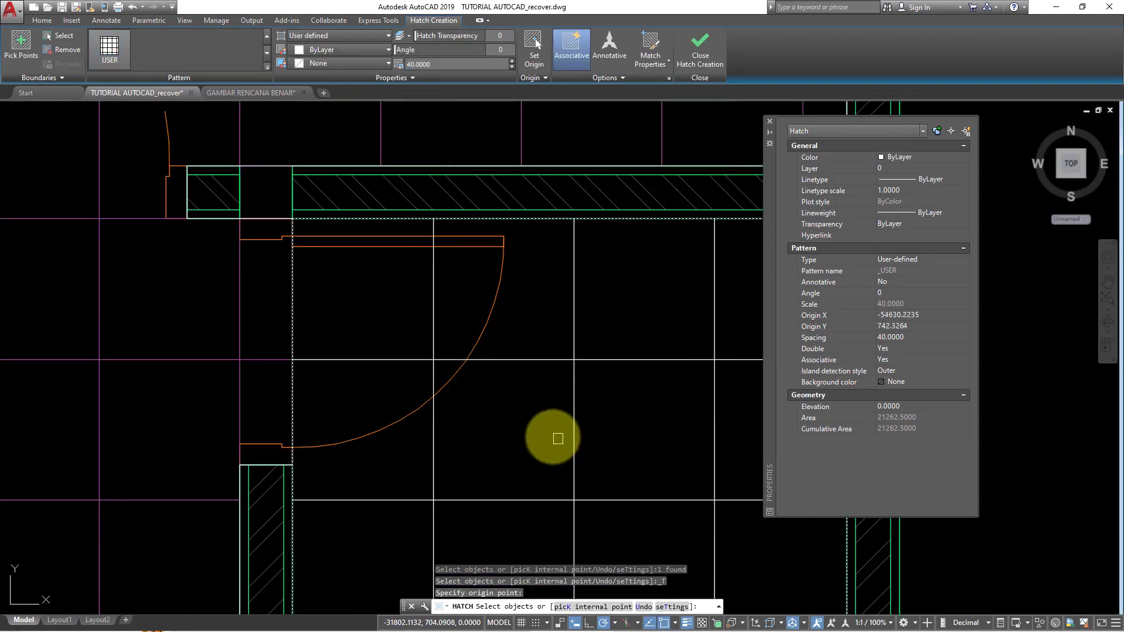
{"action": "scroll", "coordinate": [551, 432], "scroll_direction": "down", "scroll_amount": 1}
{"action": "scroll", "coordinate": [554, 428], "scroll_direction": "down", "scroll_amount": 1}
{"action": "key", "text": "Escape"}
- Put the new hatch on layer ARSIRAN with colour 254,204,102
{"action": "left_click", "coordinate": [571, 358]}
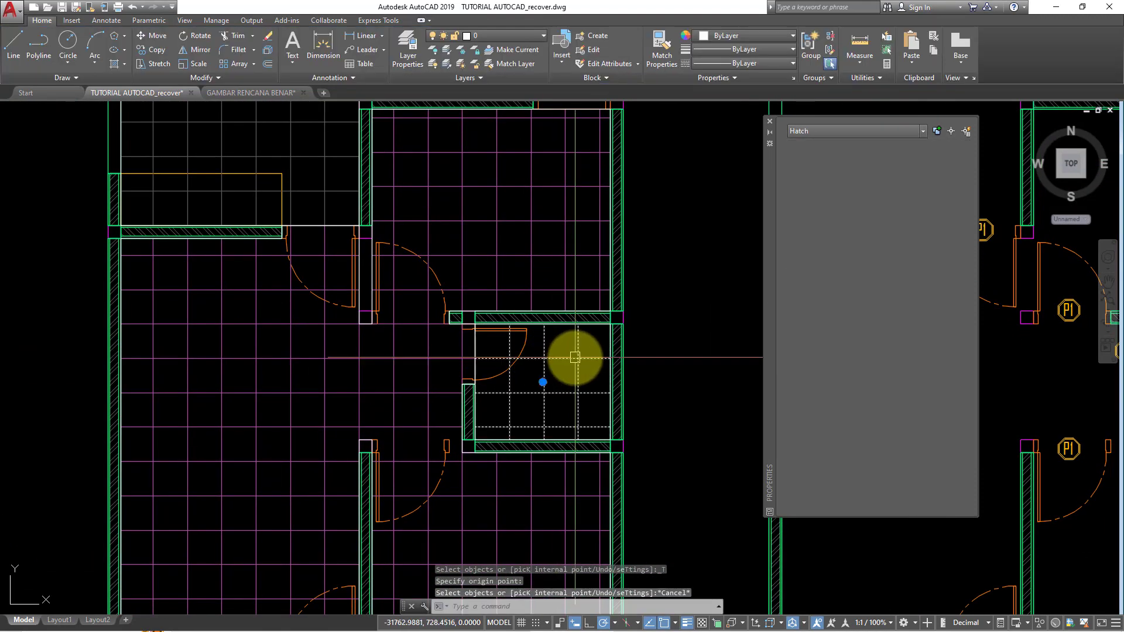
{"action": "left_click", "coordinate": [55, 19]}
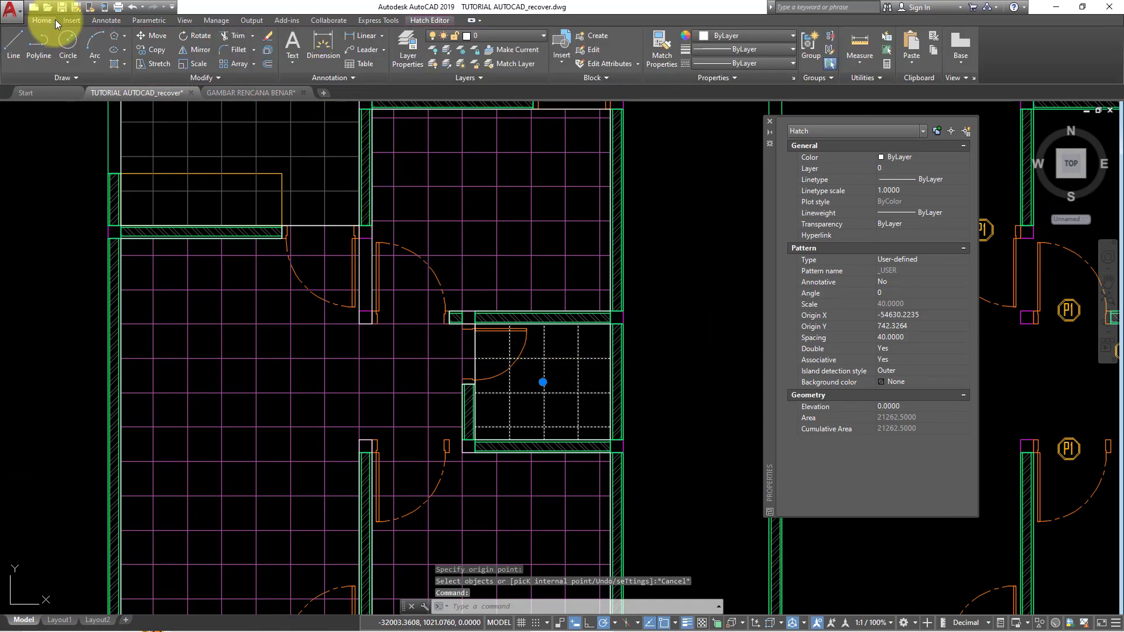
{"action": "left_click", "coordinate": [514, 32]}
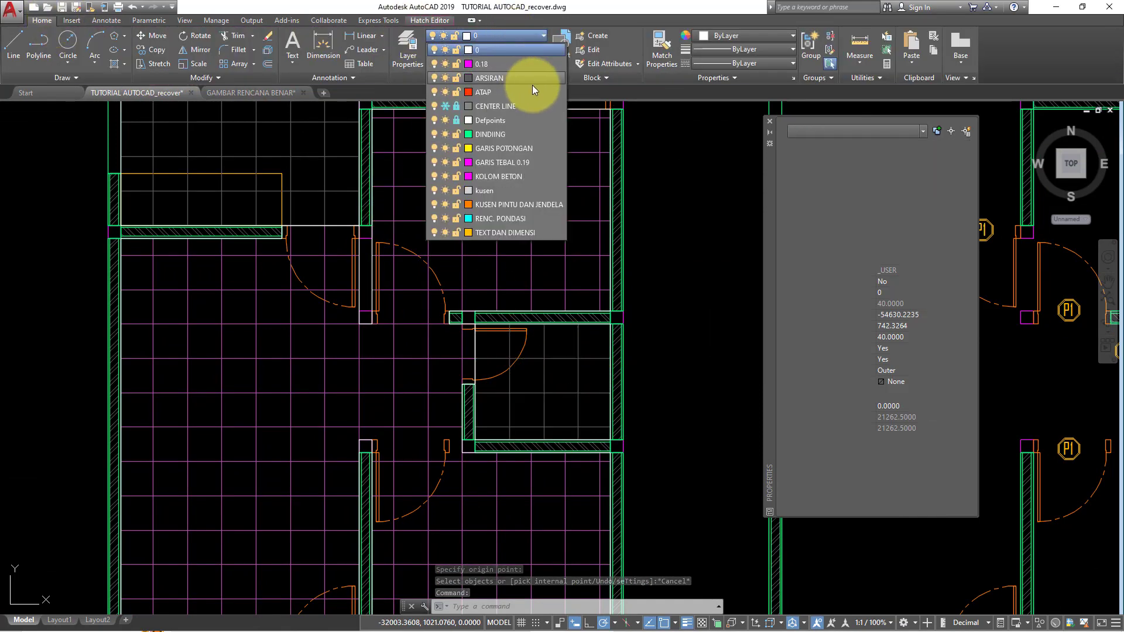
{"action": "left_click", "coordinate": [532, 85]}
{"action": "left_click", "coordinate": [753, 36]}
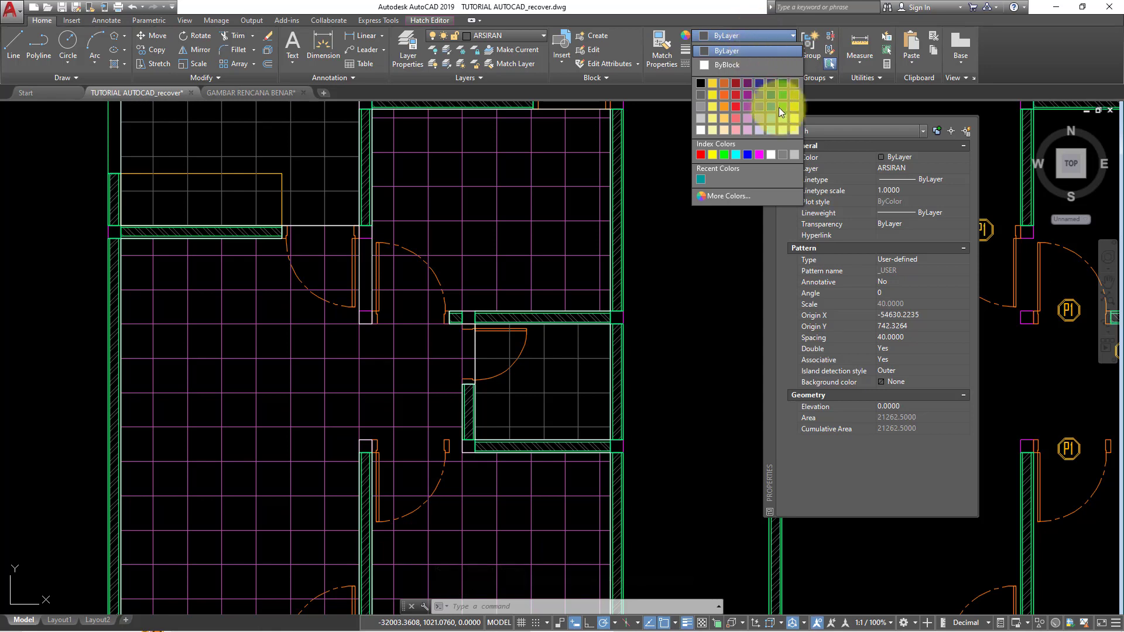
{"action": "left_click", "coordinate": [725, 118]}
{"action": "scroll", "coordinate": [648, 301], "scroll_direction": "down", "scroll_amount": 3}
{"action": "scroll", "coordinate": [622, 246], "scroll_direction": "down", "scroll_amount": 3}
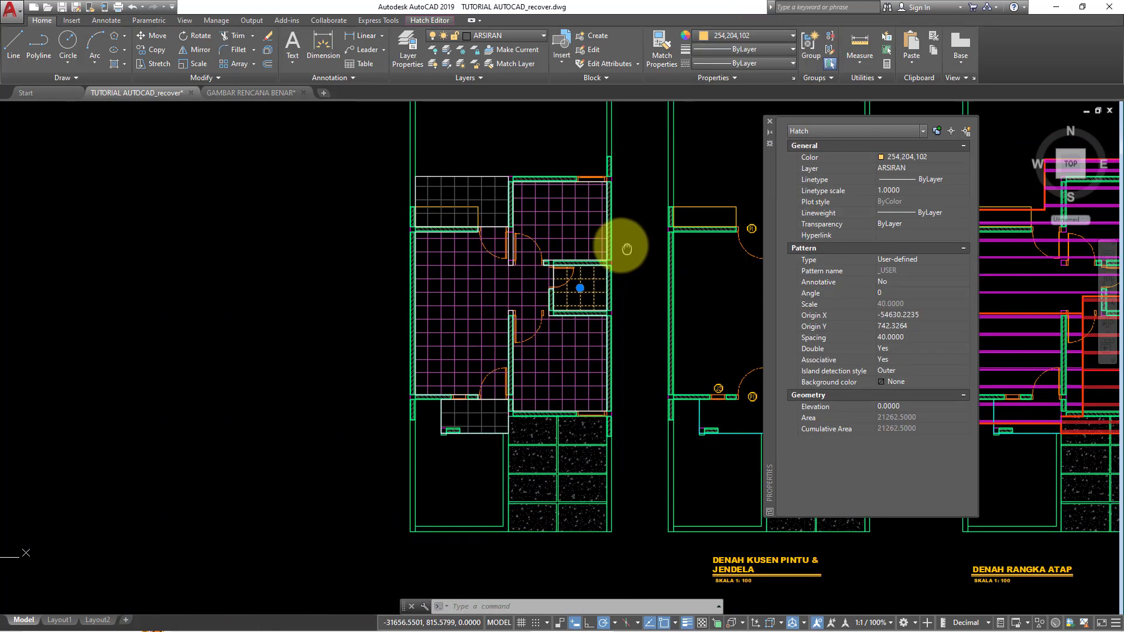
{"action": "scroll", "coordinate": [622, 306], "scroll_direction": "down", "scroll_amount": 2}
{"action": "key", "text": "Escape"}
- Copy the DENAH KUSEN PINTU & JENDELA title text into the left floor plan
{"action": "scroll", "coordinate": [551, 477], "scroll_direction": "up", "scroll_amount": 2}
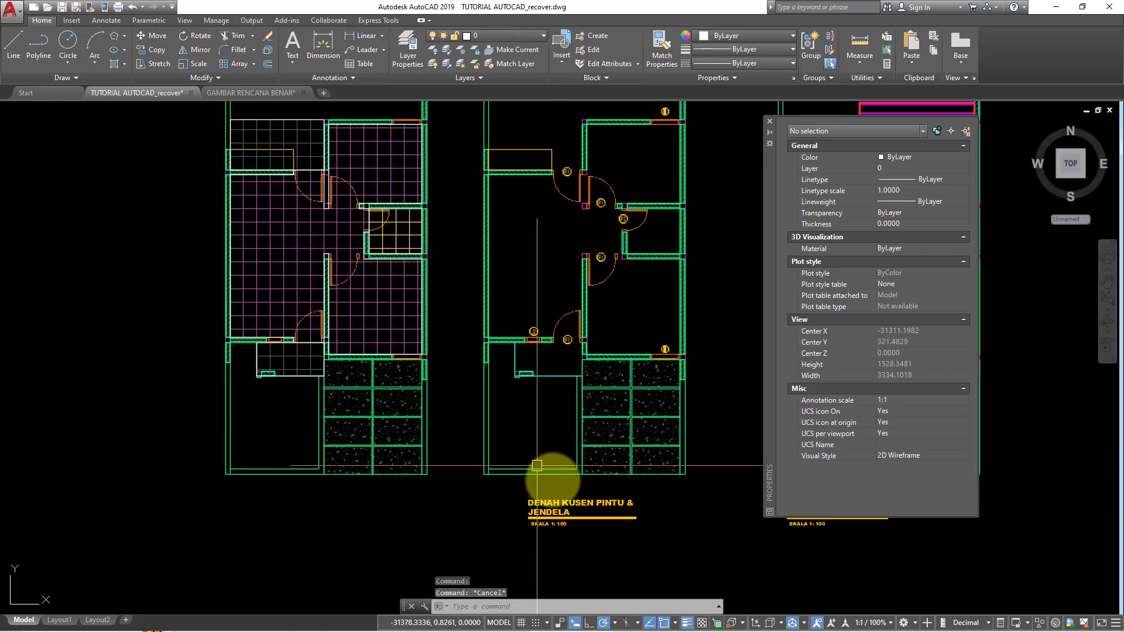
{"action": "middle_click", "coordinate": [573, 490]}
{"action": "scroll", "coordinate": [463, 403], "scroll_direction": "up", "scroll_amount": 2}
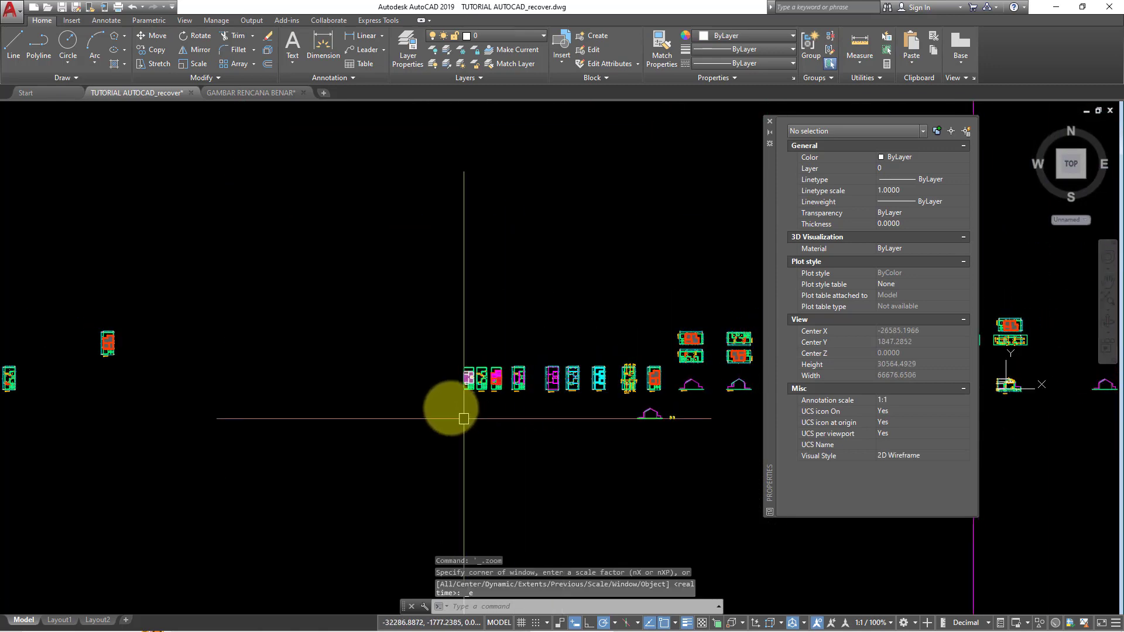
{"action": "scroll", "coordinate": [456, 375], "scroll_direction": "up", "scroll_amount": 3}
{"action": "scroll", "coordinate": [546, 376], "scroll_direction": "up", "scroll_amount": 3}
{"action": "scroll", "coordinate": [723, 514], "scroll_direction": "up", "scroll_amount": 2}
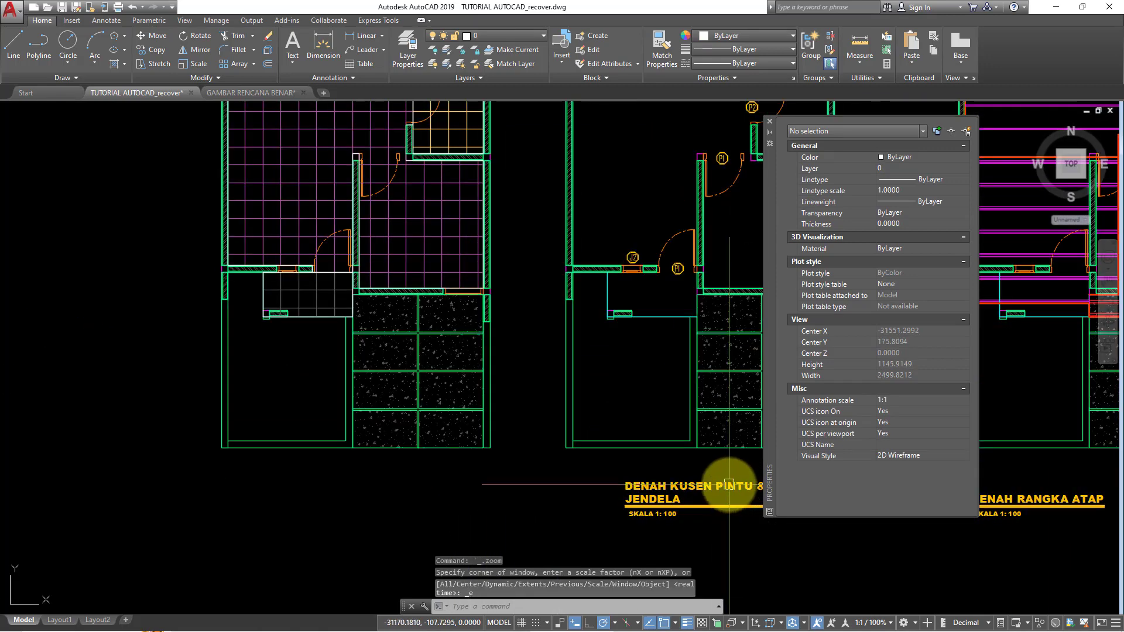
{"action": "left_click", "coordinate": [722, 486]}
{"action": "middle_click_drag", "start_coordinate": [696, 492], "coordinate": [633, 497]}
{"action": "type", "text": "o"}
{"action": "key", "text": "Return"}
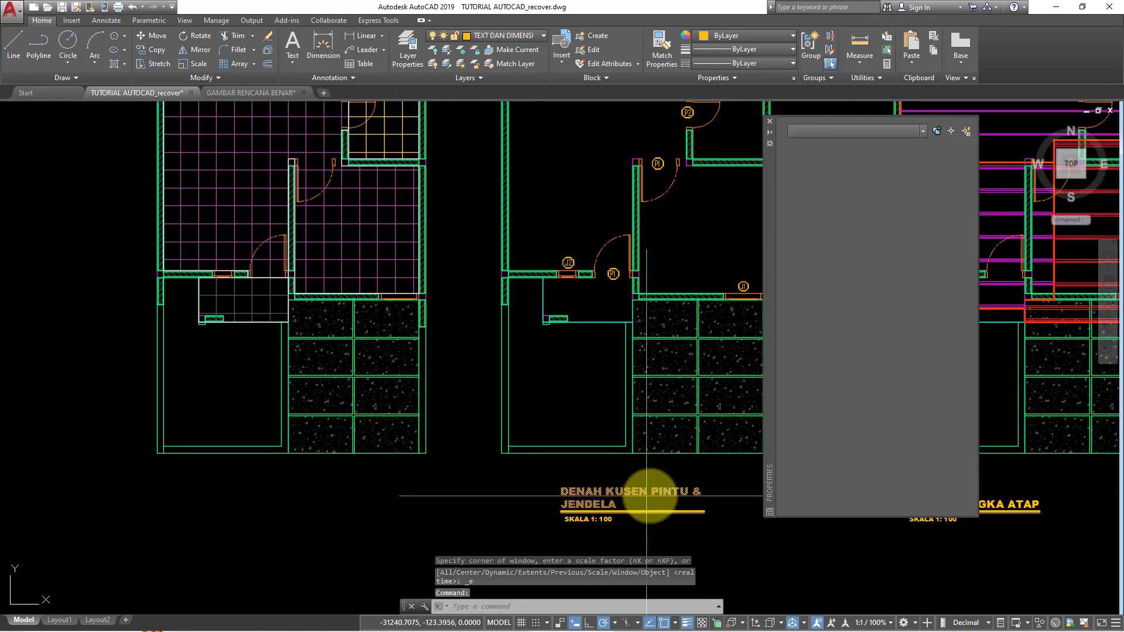
{"action": "left_click", "coordinate": [641, 498]}
{"action": "scroll", "coordinate": [400, 375], "scroll_direction": "up", "scroll_amount": 3}
{"action": "scroll", "coordinate": [391, 332], "scroll_direction": "up", "scroll_amount": 2}
{"action": "left_click", "coordinate": [392, 332]}
{"action": "key", "text": "Escape"}
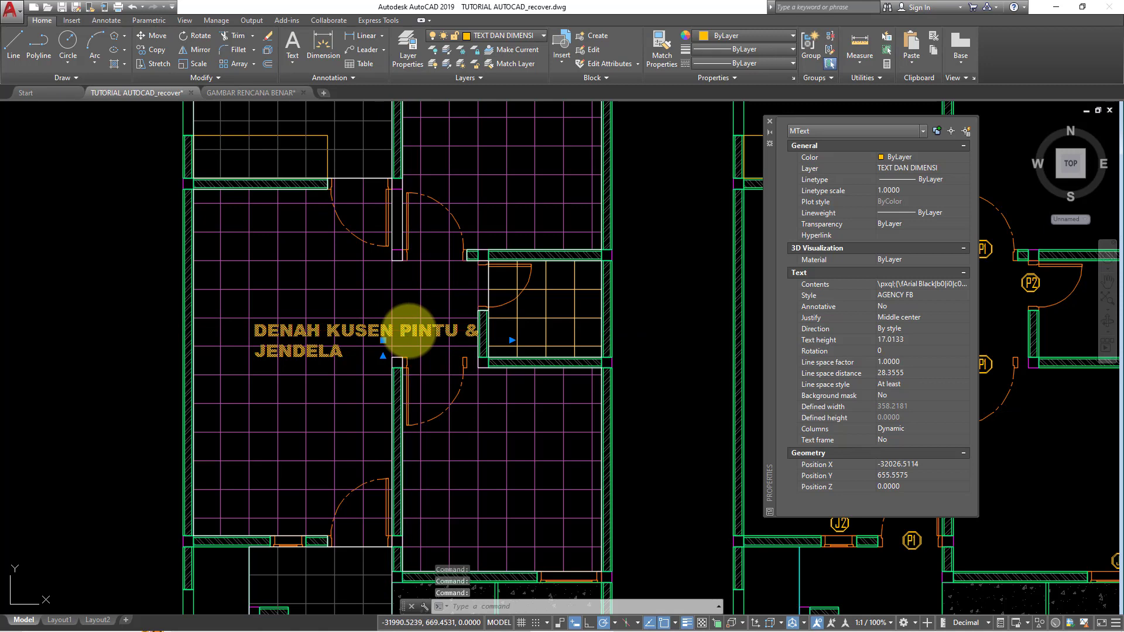
- Change the copied text to read 'KERAMIK 40 X 40'
{"action": "double_click", "coordinate": [375, 348]}
{"action": "type", "text": "K"}
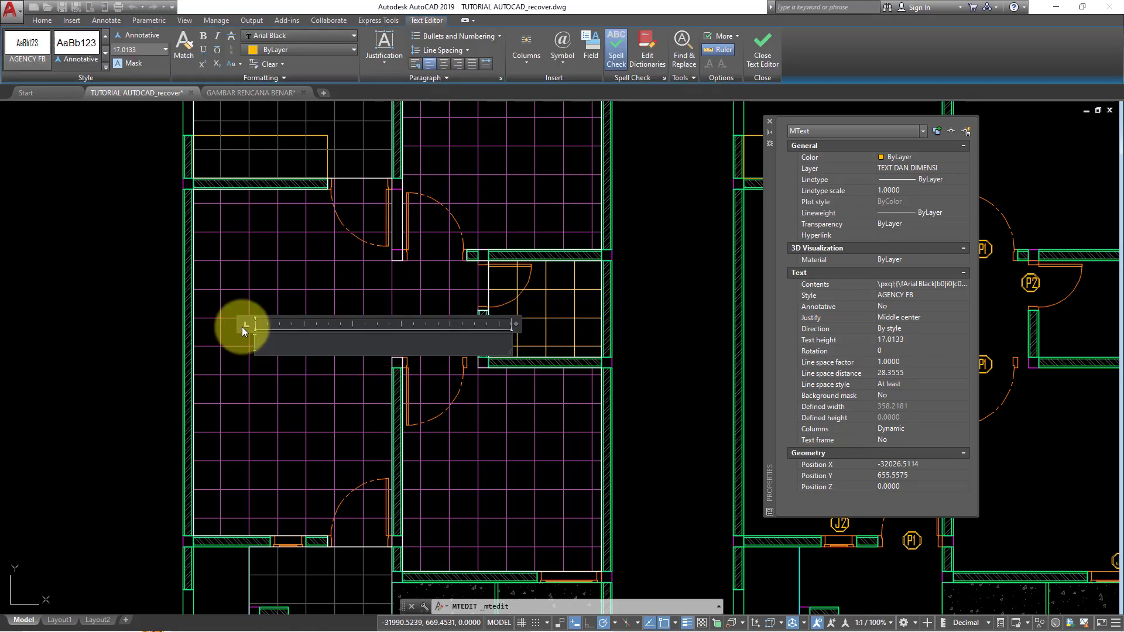
{"action": "type", "text": "ERAMIK"}
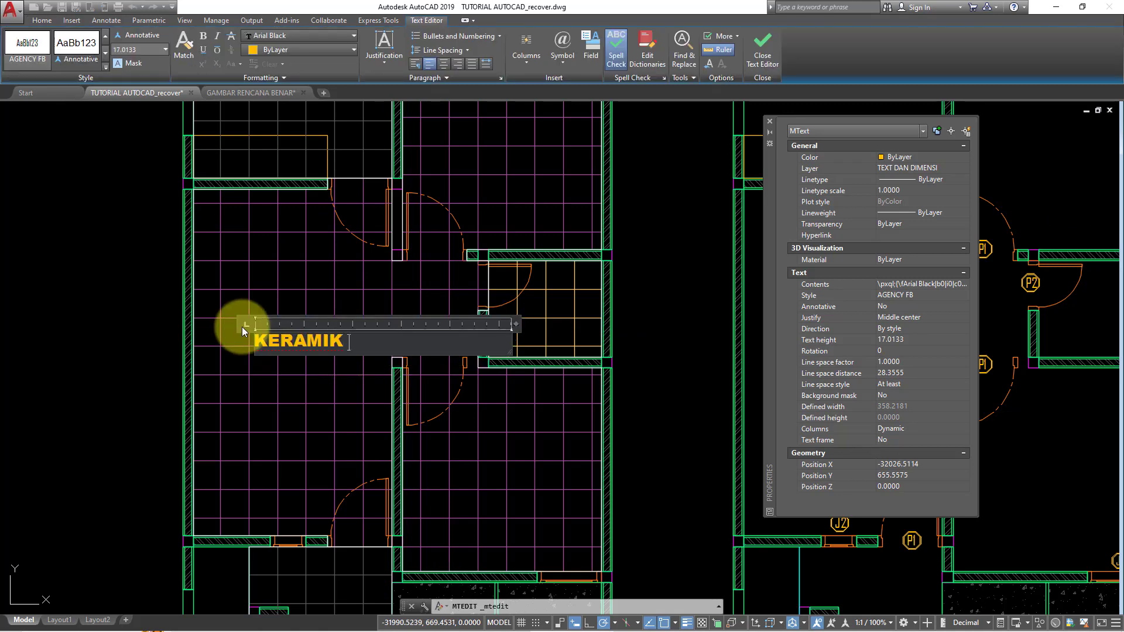
{"action": "type", "text": " 40 X 4"}
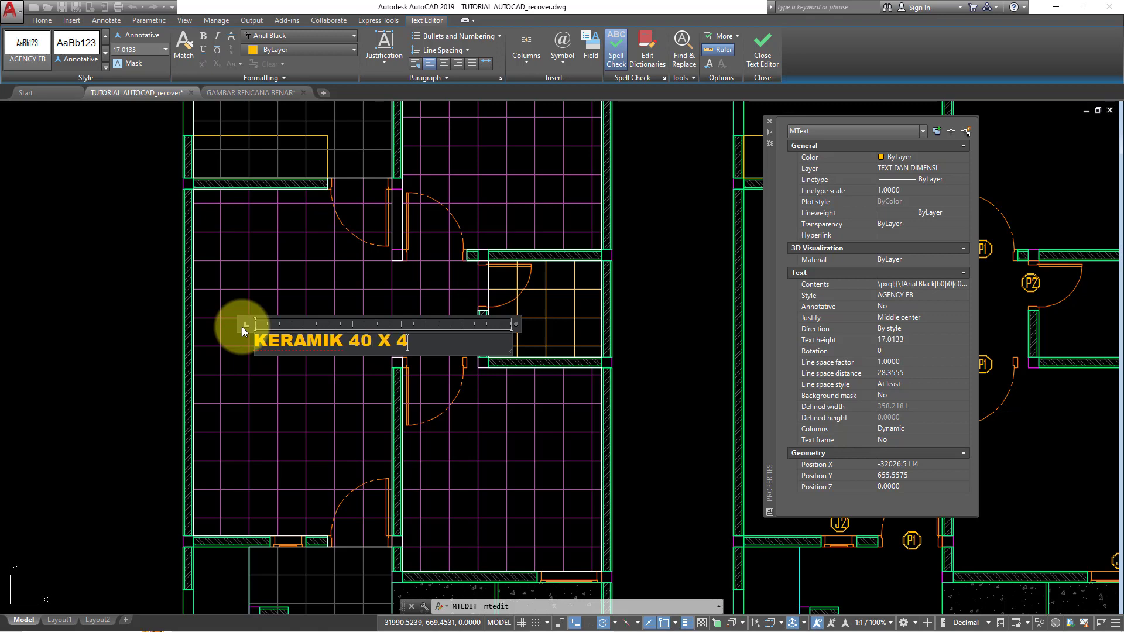
{"action": "type", "text": "0"}
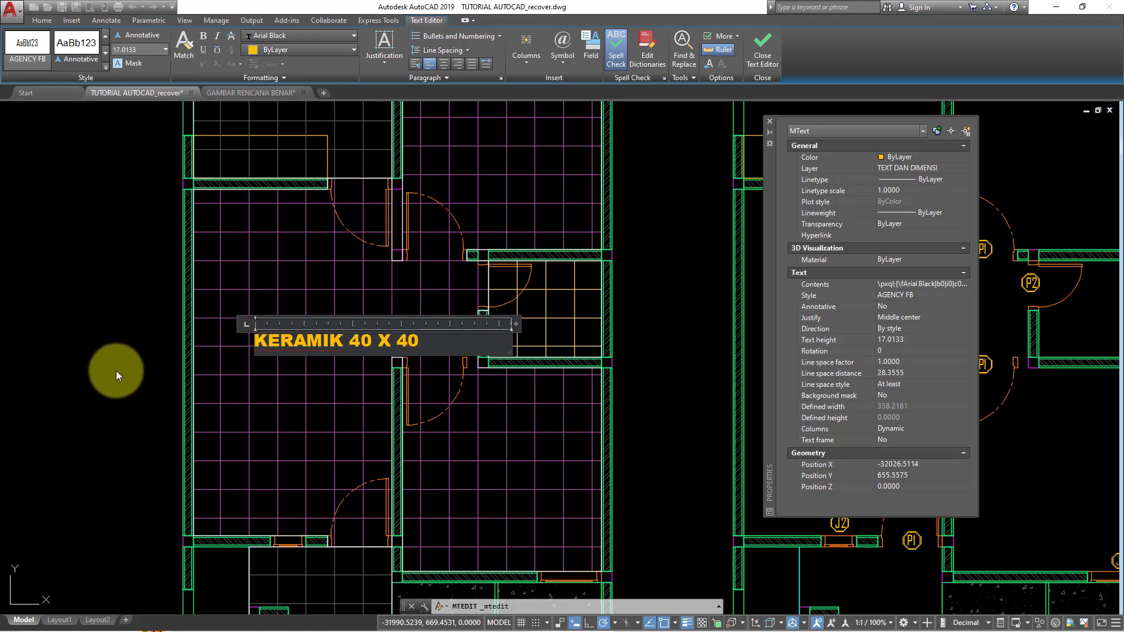
{"action": "left_click", "coordinate": [116, 371]}
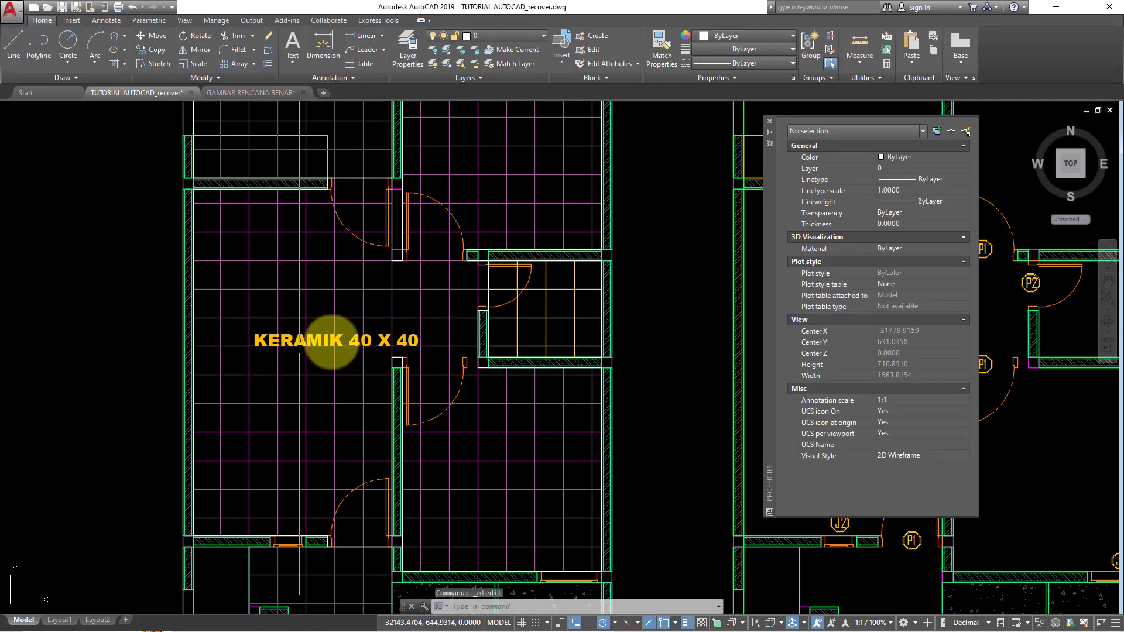
{"action": "right_click", "coordinate": [345, 338]}
{"action": "key", "text": "Escape"}
- Split the label into two lines, KERAMIK and 40 X 40, centre-aligned
{"action": "double_click", "coordinate": [349, 342]}
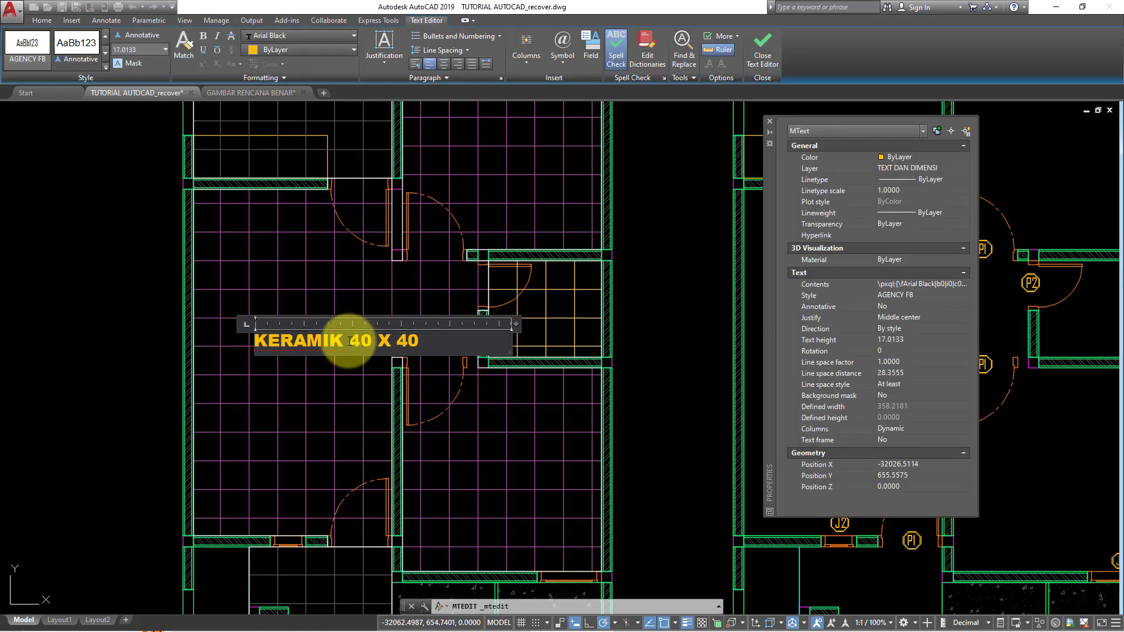
{"action": "key", "text": "Return"}
{"action": "left_click_drag", "start_coordinate": [328, 354], "coordinate": [253, 324]}
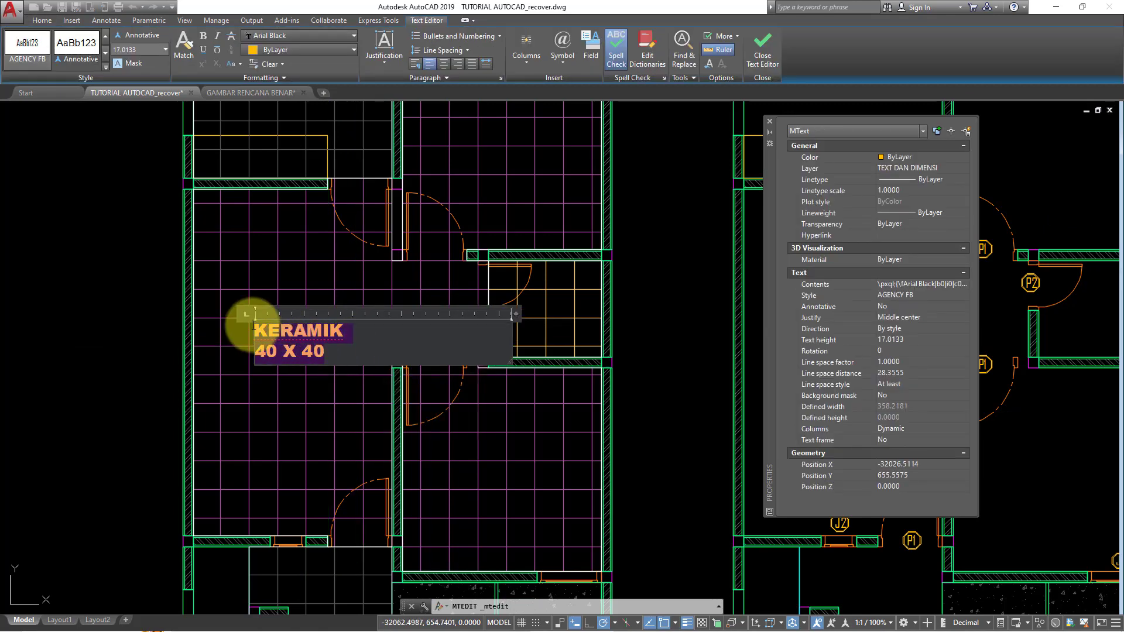
{"action": "left_click", "coordinate": [444, 65]}
{"action": "left_click", "coordinate": [88, 446]}
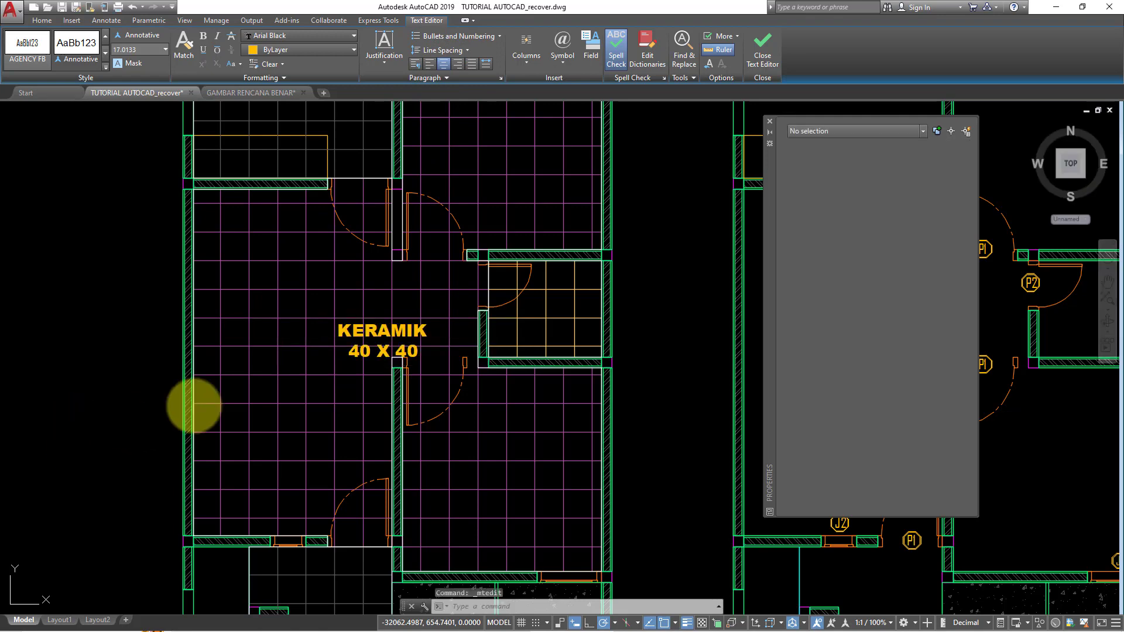
- Move the KERAMIK label to the centre of the large room
{"action": "left_click", "coordinate": [389, 358]}
{"action": "type", "text": "m"}
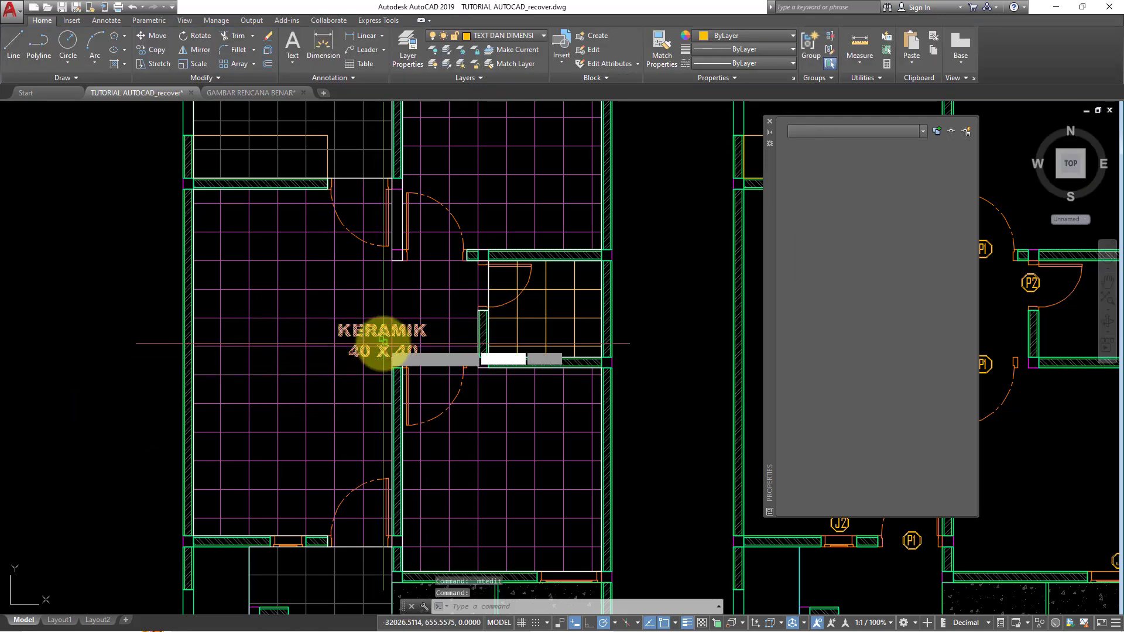
{"action": "key", "text": "Return"}
{"action": "left_click", "coordinate": [382, 341]}
{"action": "left_click", "coordinate": [306, 316]}
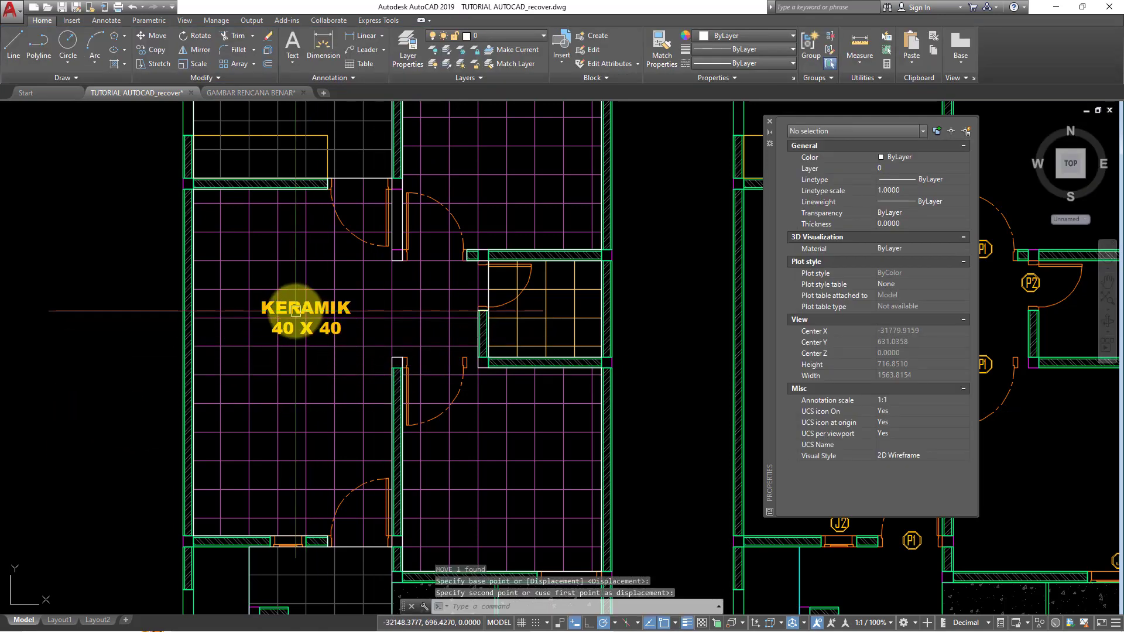
- Copy the KERAMIK label into the upper-right, top-left, small bottom and stair rooms
{"action": "key", "text": "Return"}
{"action": "left_click", "coordinate": [305, 326]}
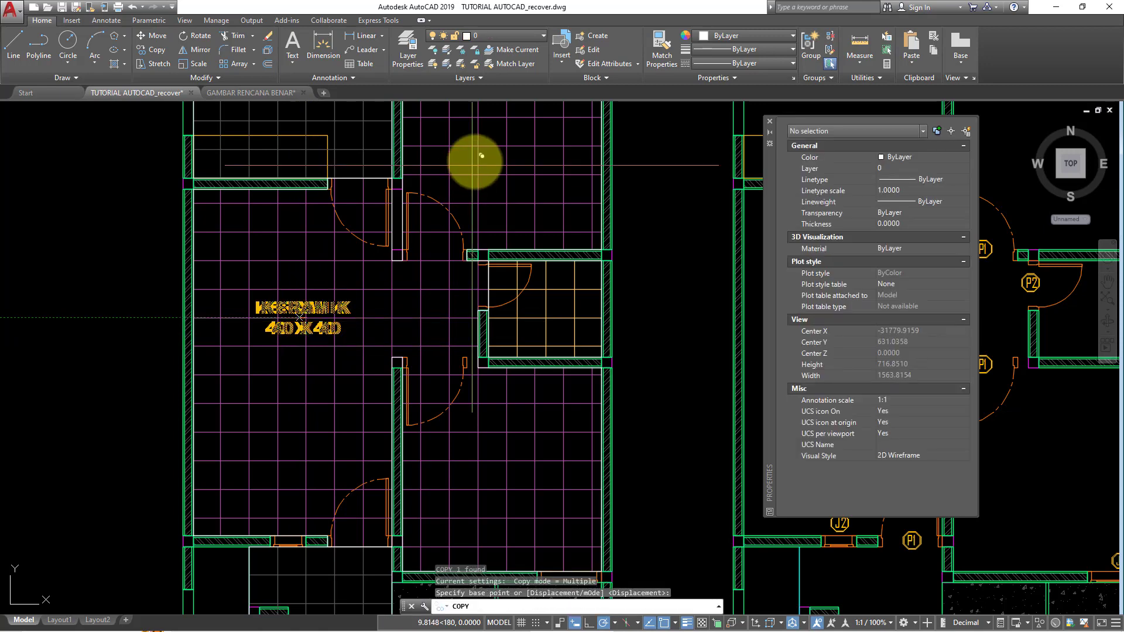
{"action": "left_click", "coordinate": [508, 156]}
{"action": "middle_click_drag", "start_coordinate": [485, 235], "coordinate": [486, 258]}
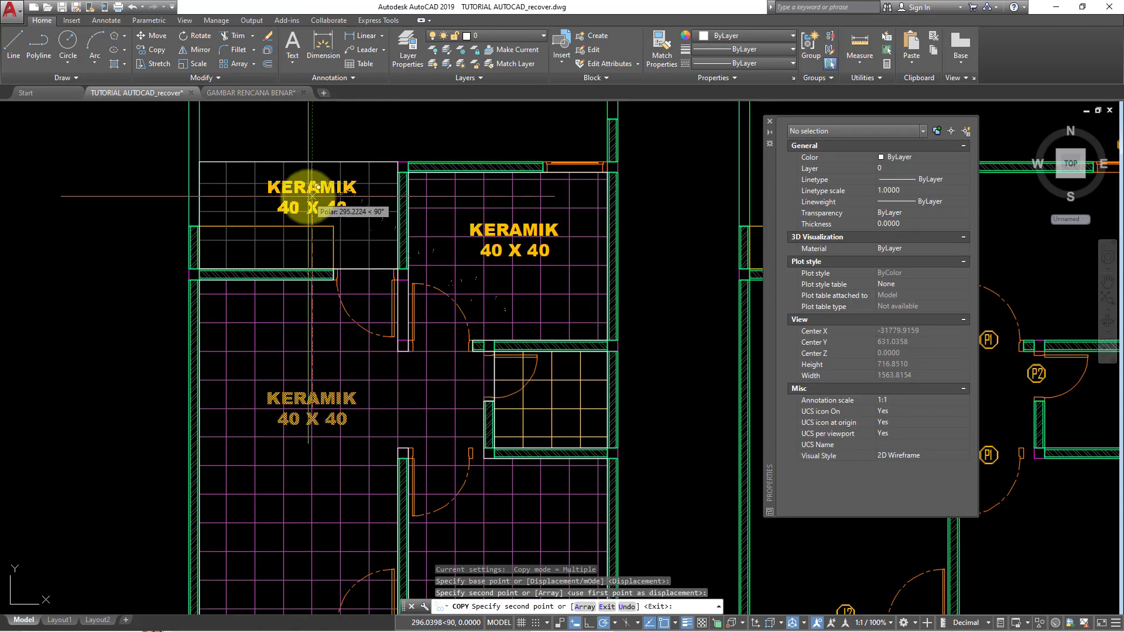
{"action": "left_click", "coordinate": [312, 196]}
{"action": "scroll", "coordinate": [350, 245], "scroll_direction": "down", "scroll_amount": 3}
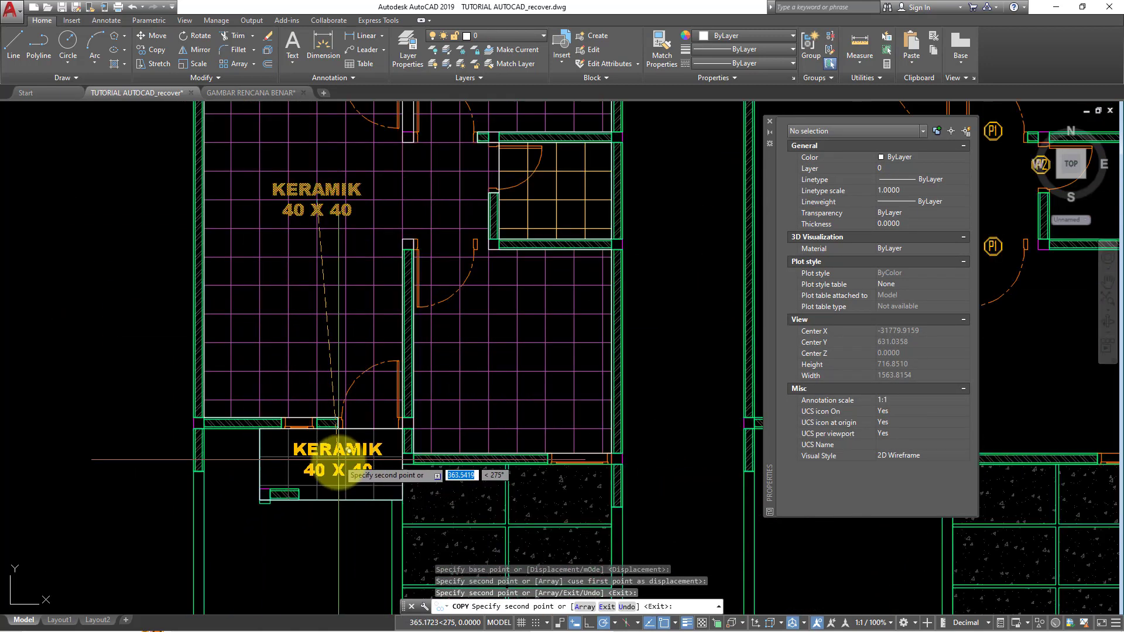
{"action": "left_click", "coordinate": [339, 465]}
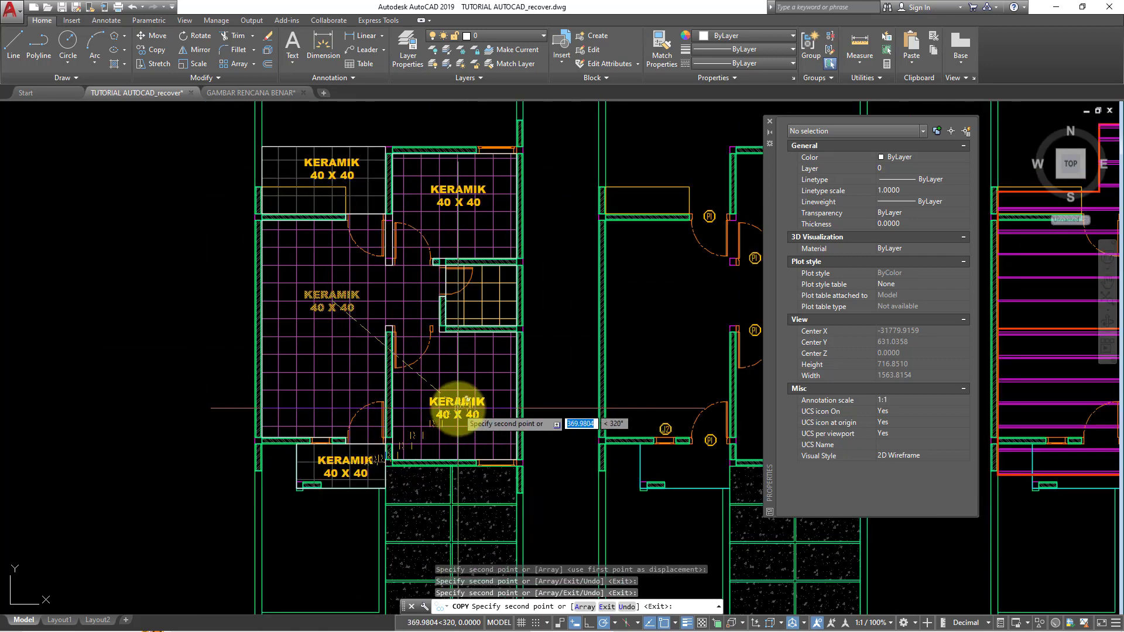
{"action": "scroll", "coordinate": [482, 296], "scroll_direction": "up", "scroll_amount": 2}
{"action": "left_click", "coordinate": [477, 296]}
{"action": "key", "text": "Escape"}
- Select the DENAH KUSEN PINTU & JENDELA title under the second plan and copy it
{"action": "scroll", "coordinate": [477, 351], "scroll_direction": "down", "scroll_amount": 4}
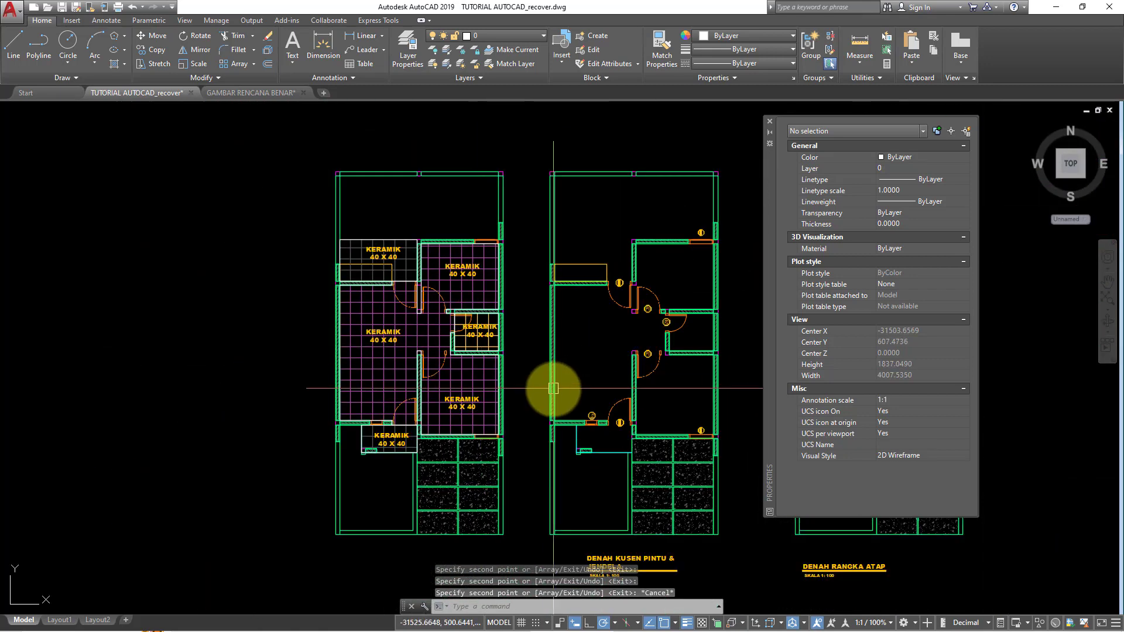
{"action": "middle_click_drag", "start_coordinate": [502, 452], "coordinate": [434, 368]}
{"action": "left_click", "coordinate": [610, 515]}
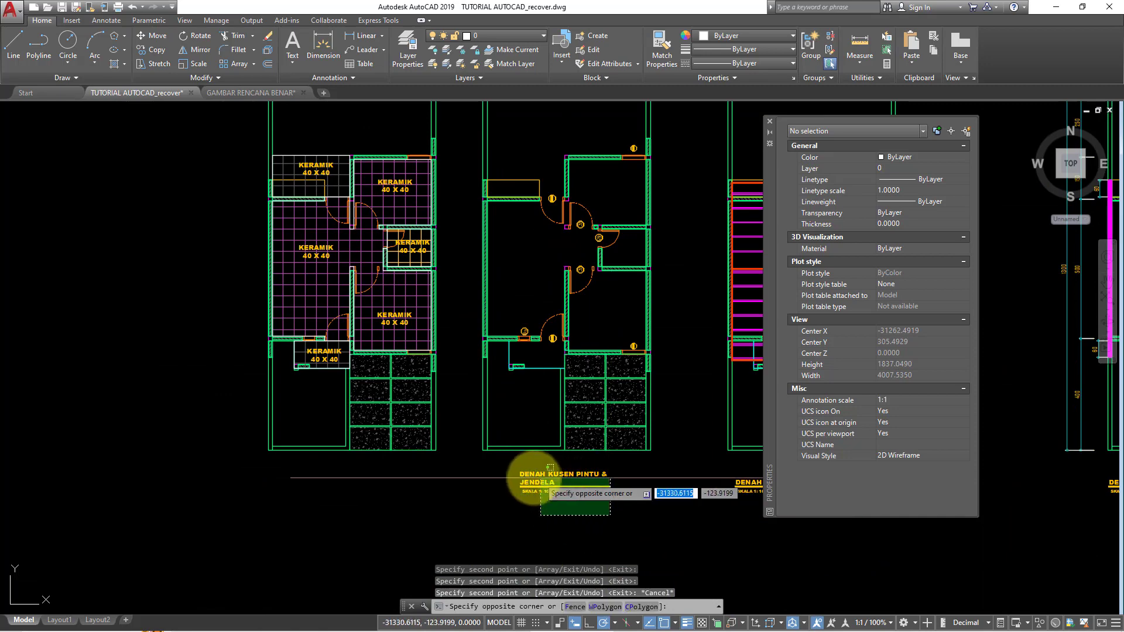
{"action": "left_click", "coordinate": [550, 467]}
{"action": "type", "text": "co"}
{"action": "key", "text": "Return"}
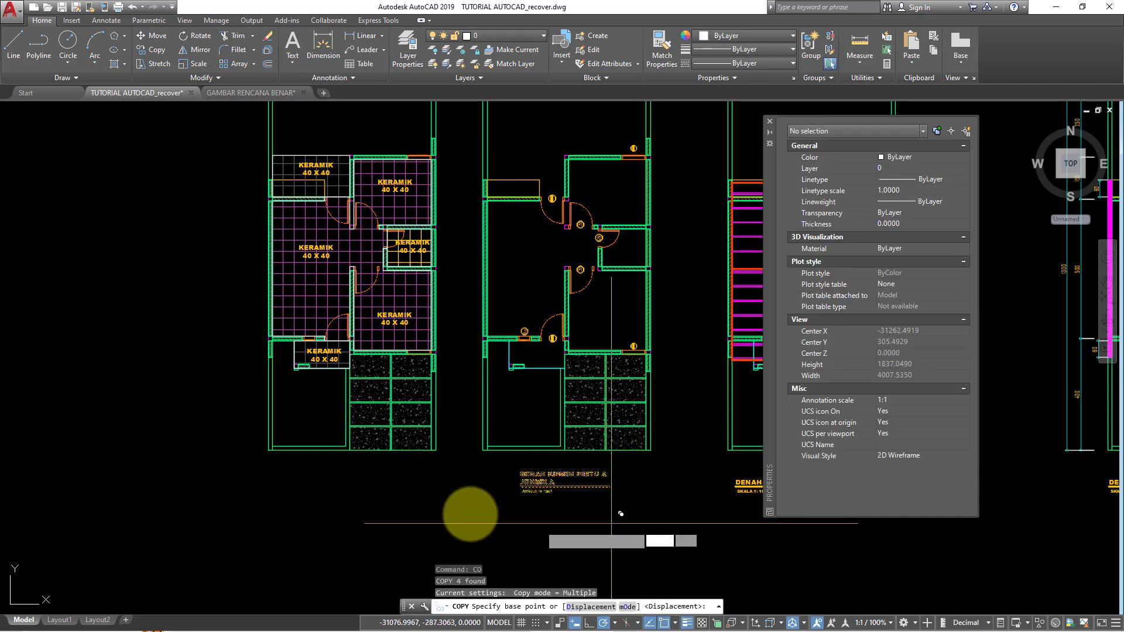
{"action": "left_click", "coordinate": [611, 522]}
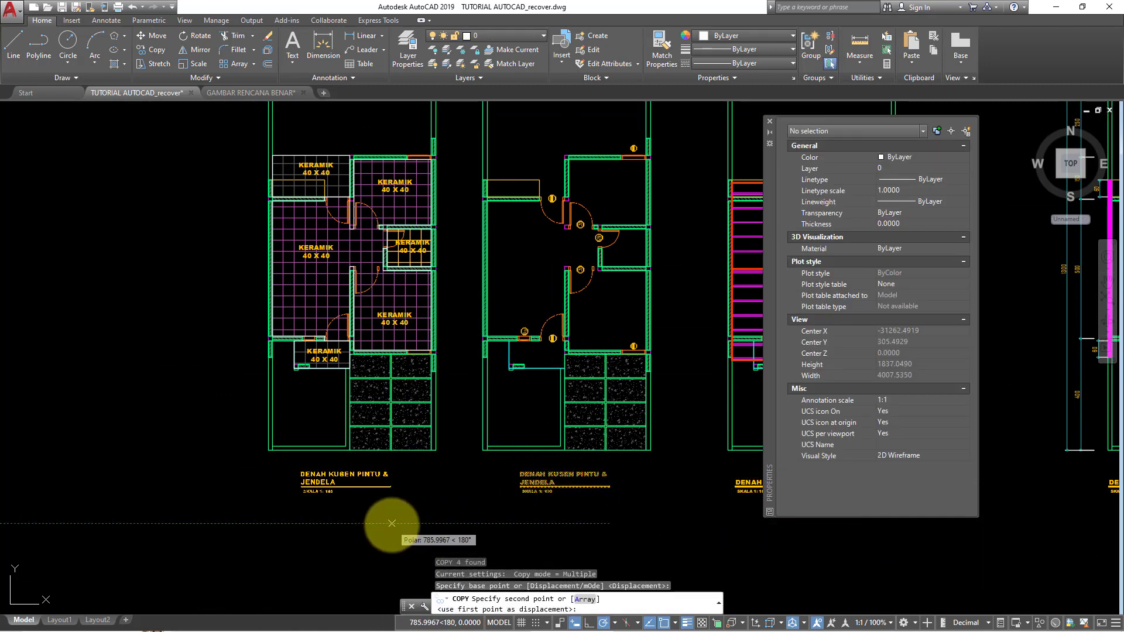
- Place the copied title beneath the tiled floor plan
{"action": "left_click", "coordinate": [392, 523]}
{"action": "scroll", "coordinate": [352, 482], "scroll_direction": "up", "scroll_amount": 3}
{"action": "scroll", "coordinate": [351, 481], "scroll_direction": "up", "scroll_amount": 2}
- Retitle the copy to read DENAH RENC. KERAMIK, deleting the leftover ENDELA text
{"action": "double_click", "coordinate": [348, 477]}
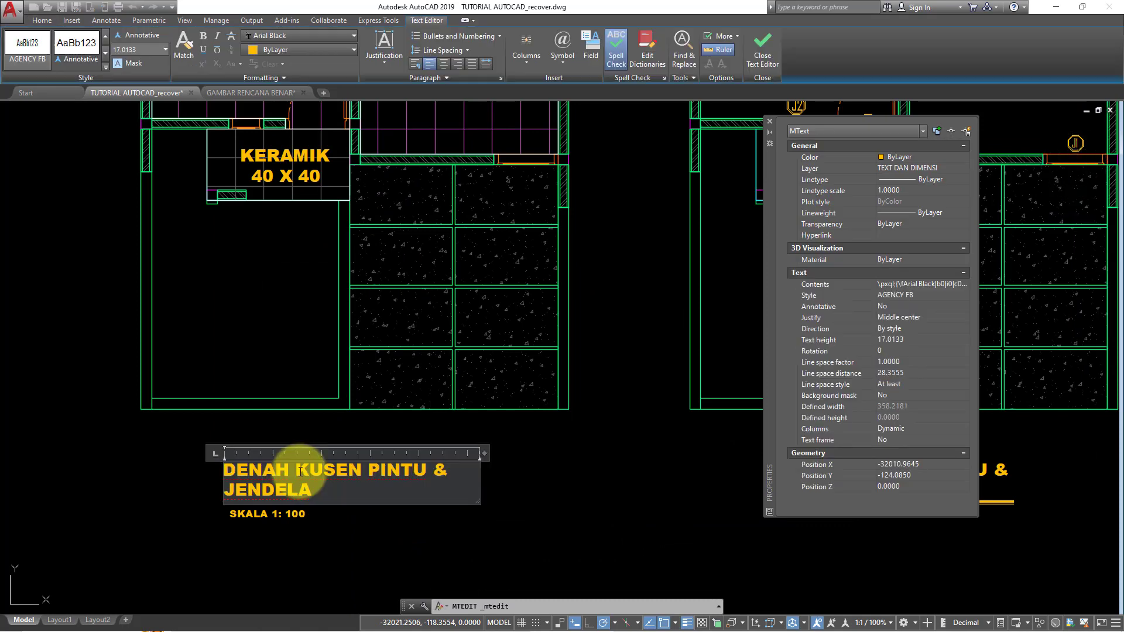
{"action": "left_click_drag", "start_coordinate": [300, 471], "coordinate": [572, 468]}
{"action": "type", "text": "RENC."}
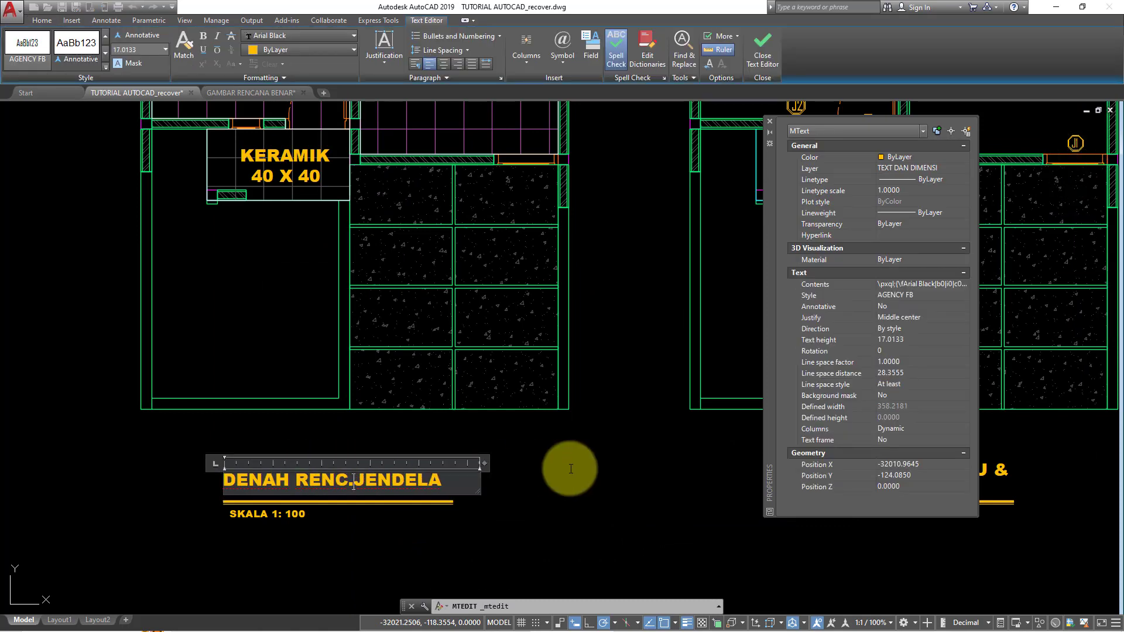
{"action": "type", "text": "RAMIK"}
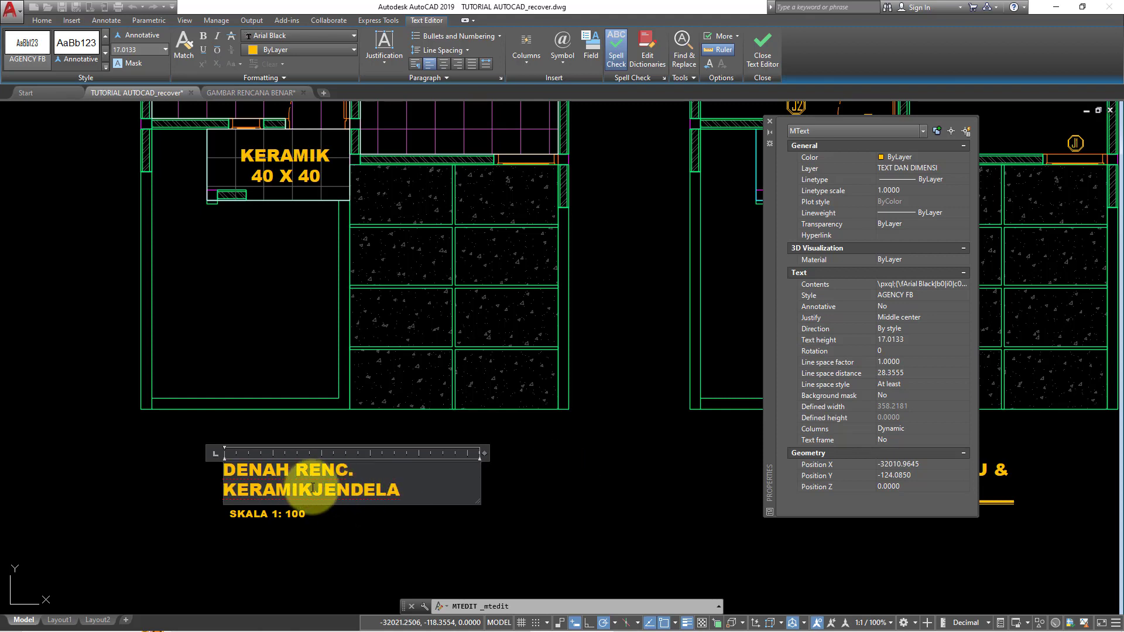
{"action": "left_click_drag", "start_coordinate": [324, 490], "coordinate": [466, 493]}
{"action": "key", "text": "Delete"}
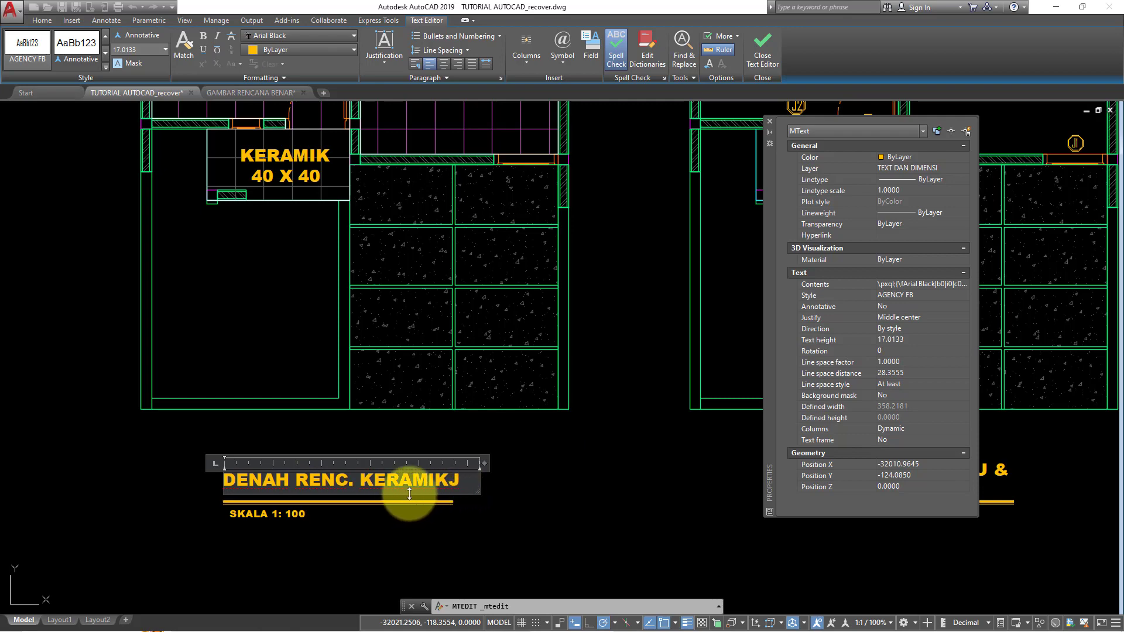
{"action": "left_click", "coordinate": [508, 524]}
{"action": "left_click", "coordinate": [371, 479]}
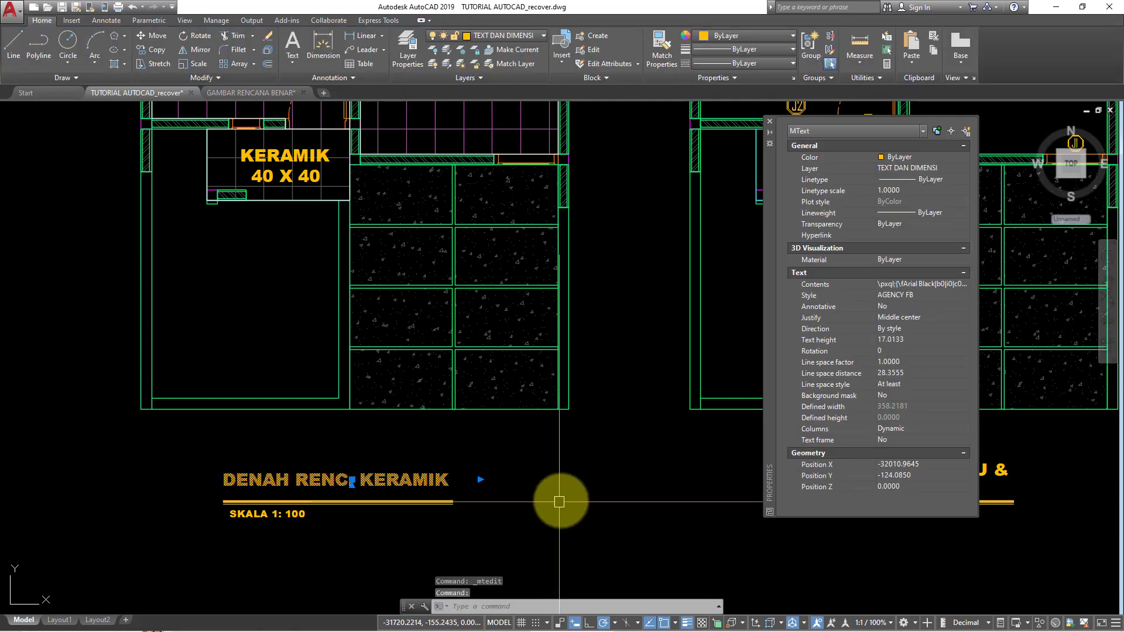
- Move the DENAH RENC. KERAMIK title slightly lower
{"action": "type", "text": "M"}
{"action": "key", "text": "Return"}
{"action": "left_click", "coordinate": [570, 500]}
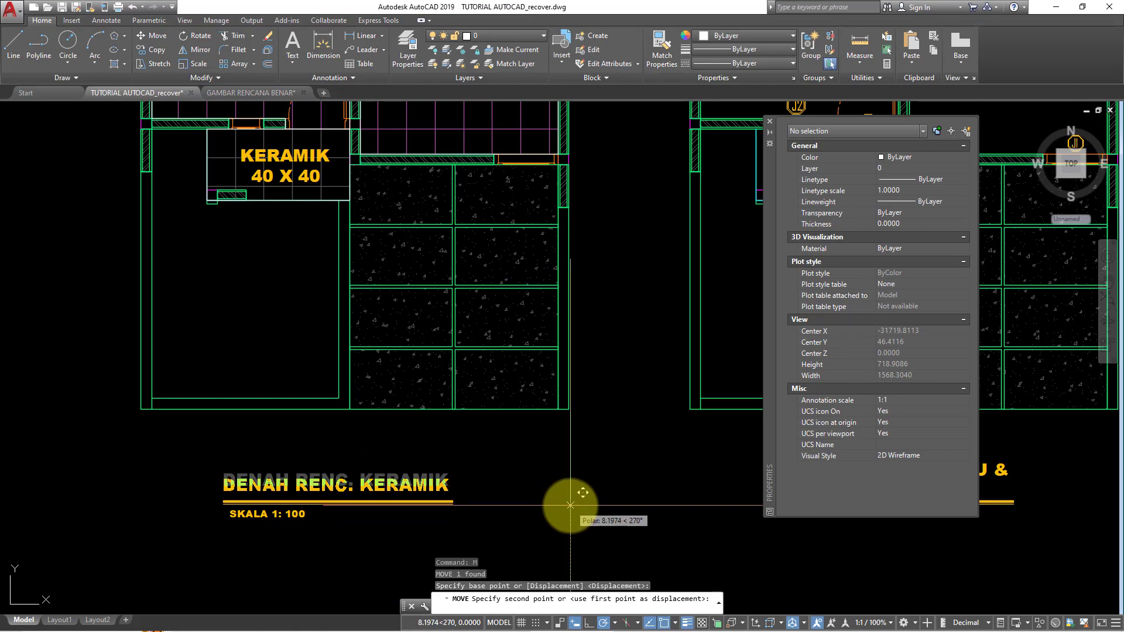
{"action": "left_click", "coordinate": [570, 504]}
- Move the title together with its underline and scale text under its plan
{"action": "scroll", "coordinate": [462, 508], "scroll_direction": "up", "scroll_amount": 2}
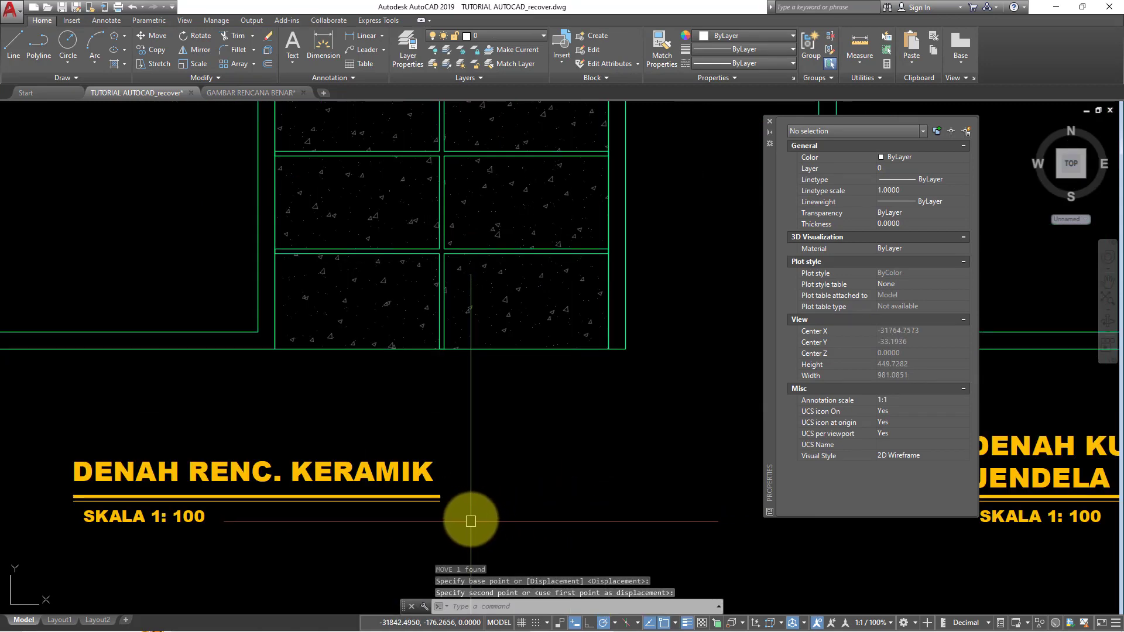
{"action": "scroll", "coordinate": [471, 521], "scroll_direction": "down", "scroll_amount": 4}
{"action": "left_click", "coordinate": [464, 501]}
{"action": "left_click", "coordinate": [315, 448]}
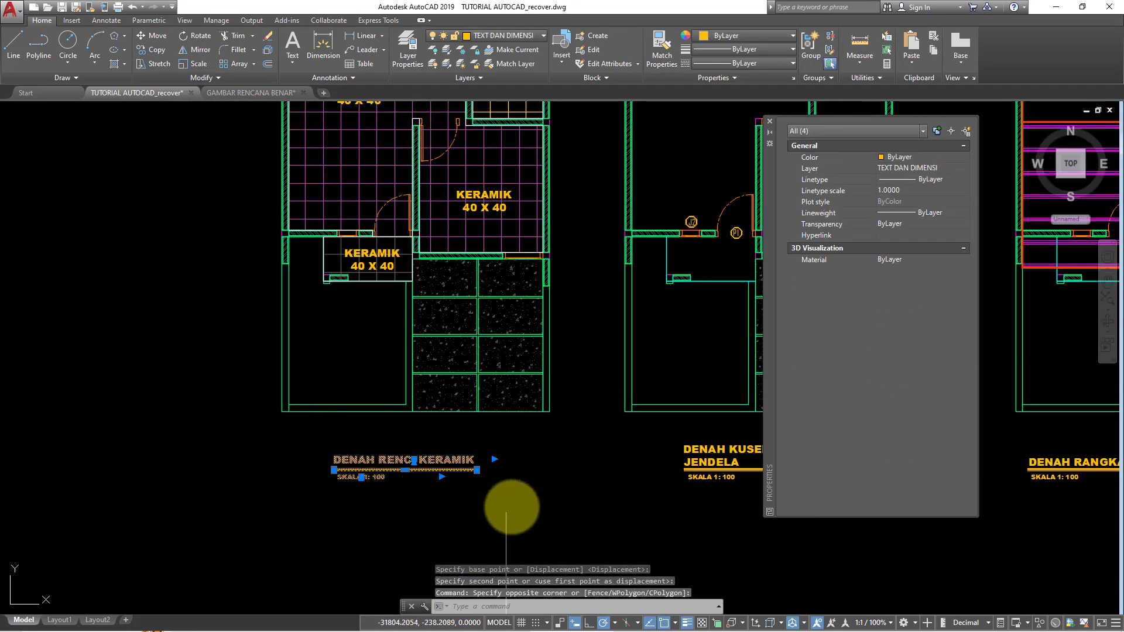
{"action": "type", "text": "m"}
{"action": "key", "text": "Return"}
{"action": "left_click", "coordinate": [514, 513]}
{"action": "scroll", "coordinate": [514, 516], "scroll_direction": "down", "scroll_amount": 5}
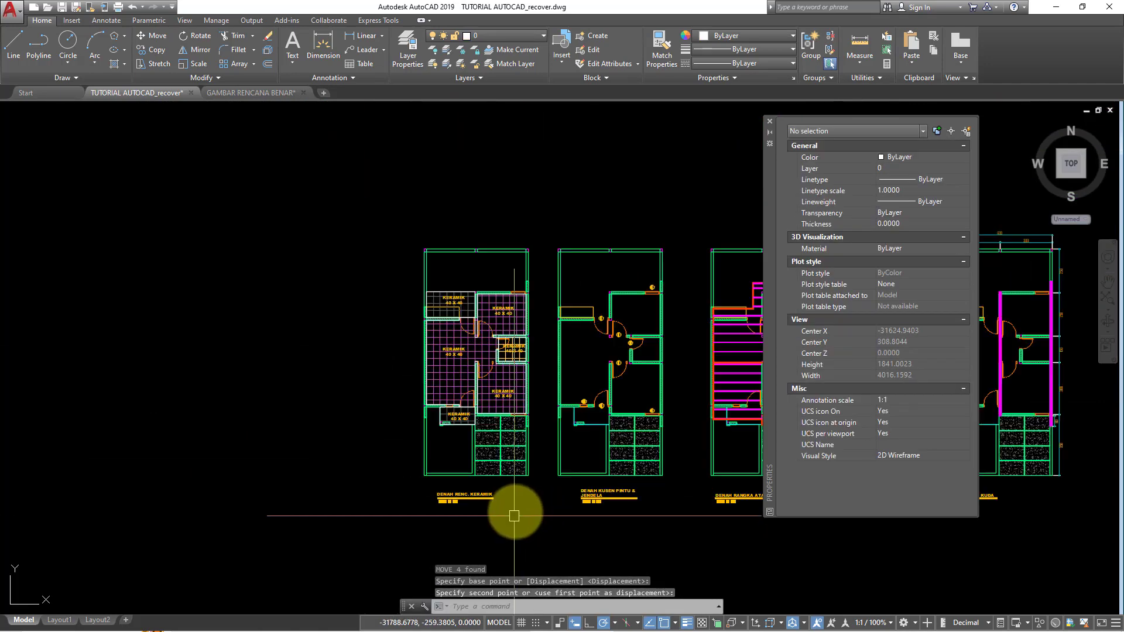
{"action": "mouse_move", "coordinate": [514, 516]}
{"action": "middle_mouse_down"}
{"action": "mouse_move", "coordinate": [441, 504]}
{"action": "mouse_move", "coordinate": [394, 464]}
{"action": "mouse_move", "coordinate": [350, 499]}
{"action": "middle_mouse_up"}
- Shift the first two floor plans to the left
{"action": "scroll", "coordinate": [386, 461], "scroll_direction": "up", "scroll_amount": 3}
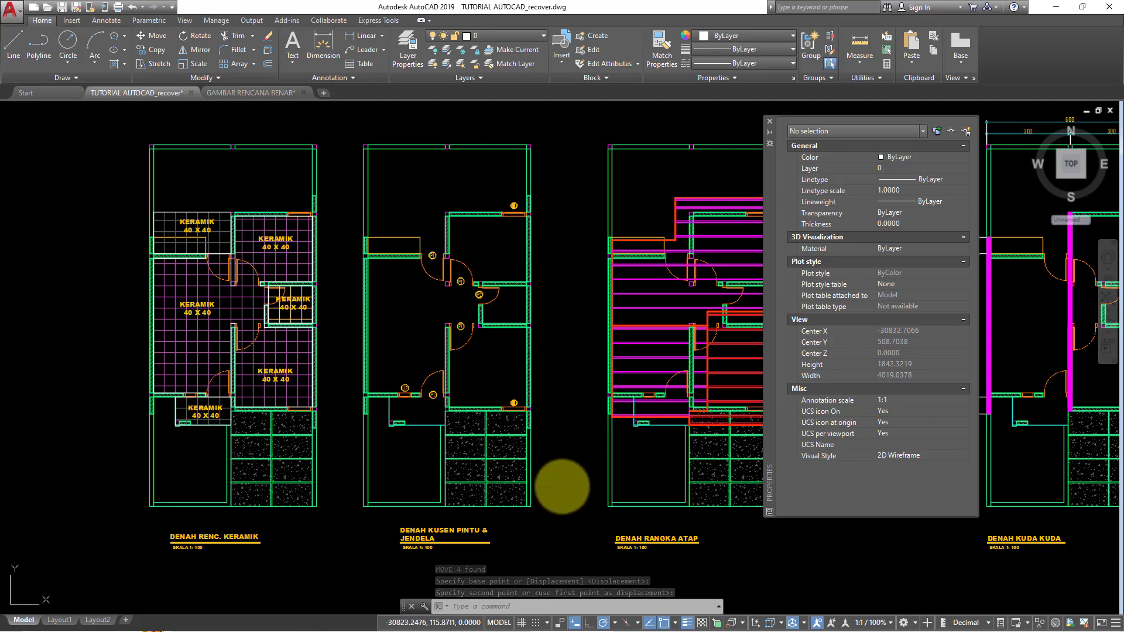
{"action": "scroll", "coordinate": [561, 486], "scroll_direction": "down", "scroll_amount": 2}
{"action": "left_click_drag", "start_coordinate": [571, 504], "coordinate": [380, 230]}
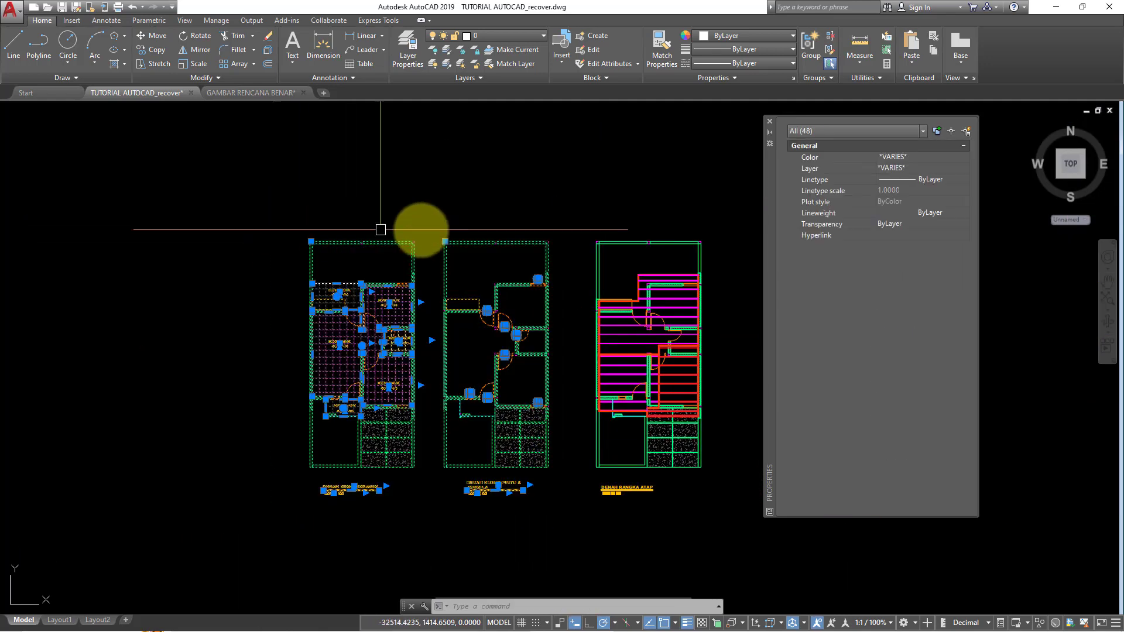
{"action": "type", "text": "m"}
{"action": "key", "text": "Return"}
{"action": "left_click", "coordinate": [595, 205]}
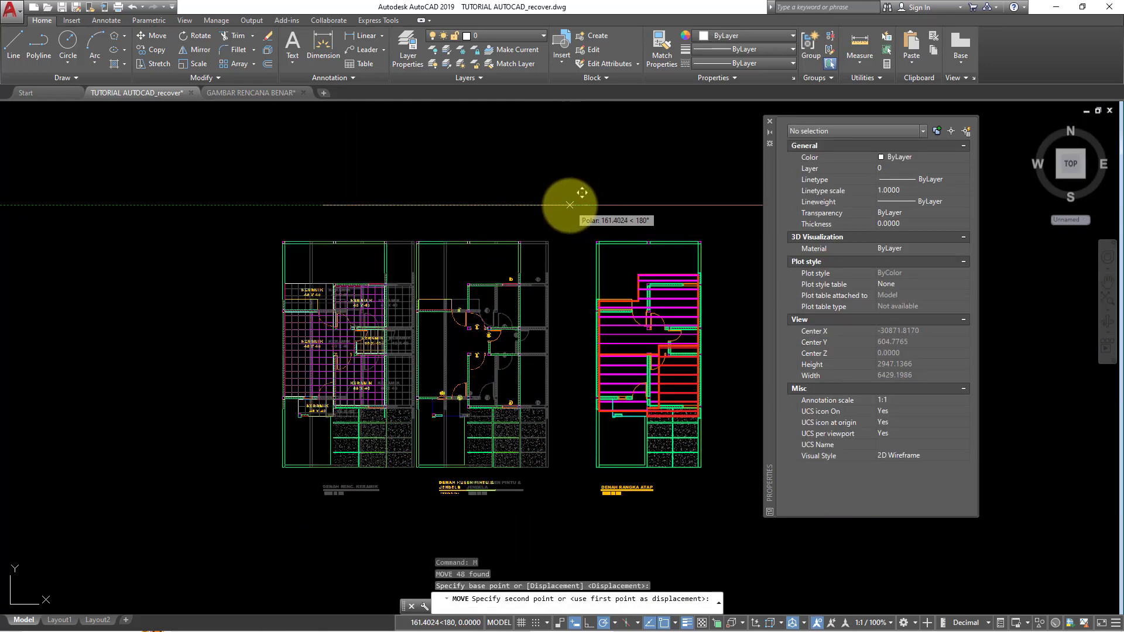
{"action": "left_click", "coordinate": [562, 206]}
{"action": "scroll", "coordinate": [402, 351], "scroll_direction": "up", "scroll_amount": 2}
{"action": "middle_click_drag", "start_coordinate": [402, 351], "coordinate": [372, 334]}
{"action": "scroll", "coordinate": [375, 345], "scroll_direction": "up", "scroll_amount": 1}
{"action": "scroll", "coordinate": [408, 348], "scroll_direction": "up", "scroll_amount": 1}
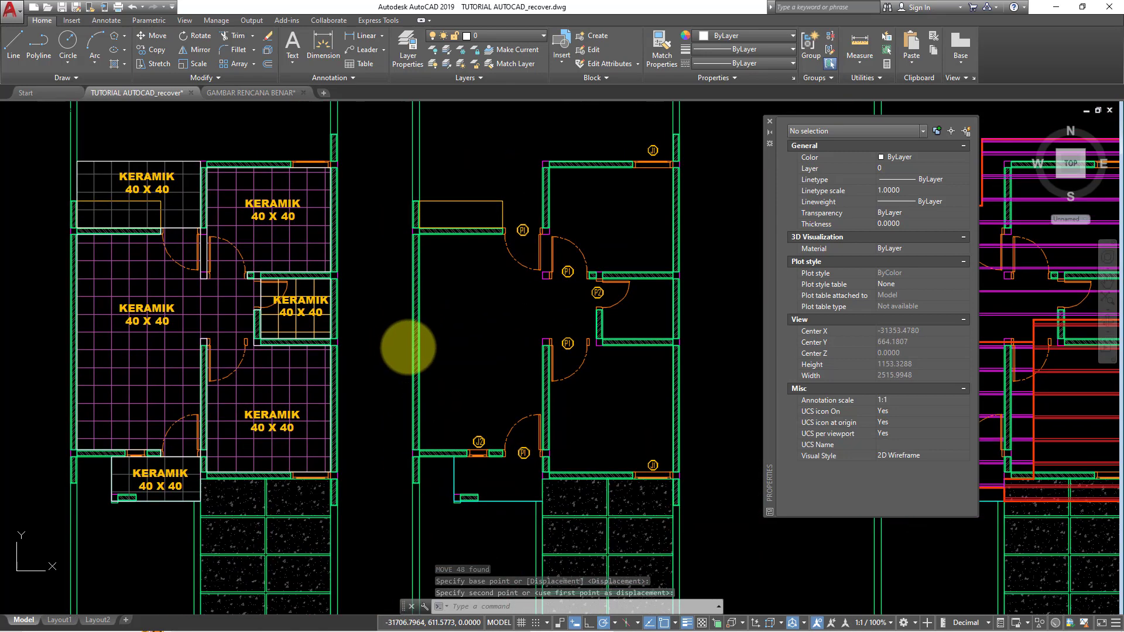